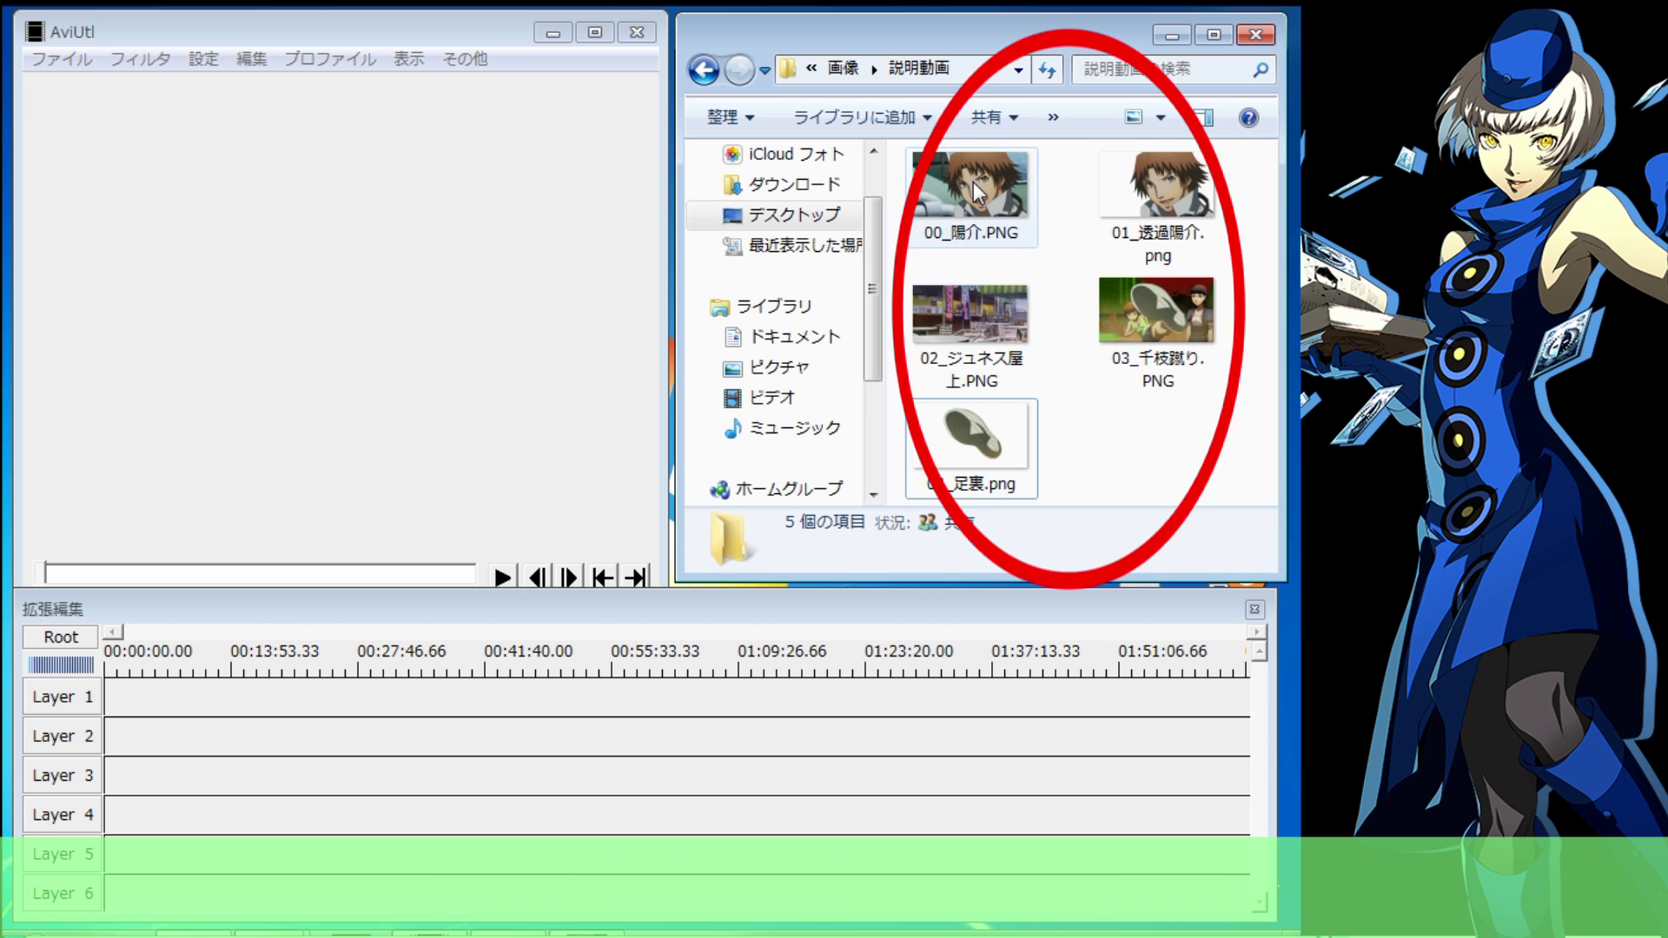
Drop 00_陽介.PNG onto Layer 1 and create a new project matching the image's settings
drag(973, 184, 630, 484)
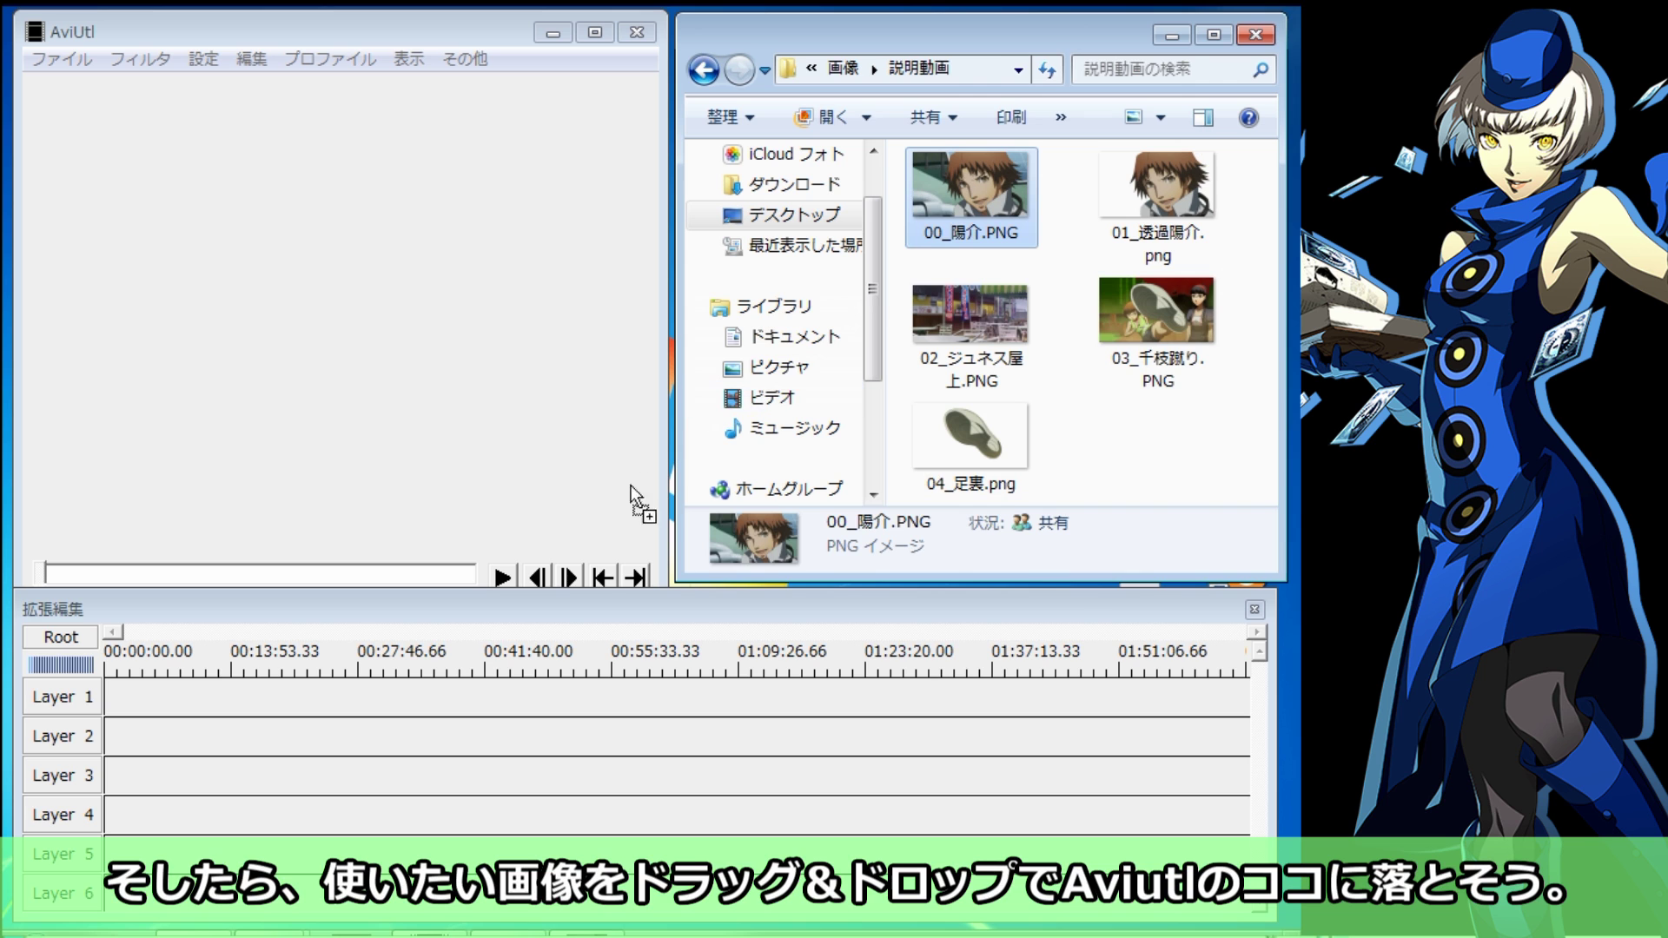
drag(631, 485, 111, 738)
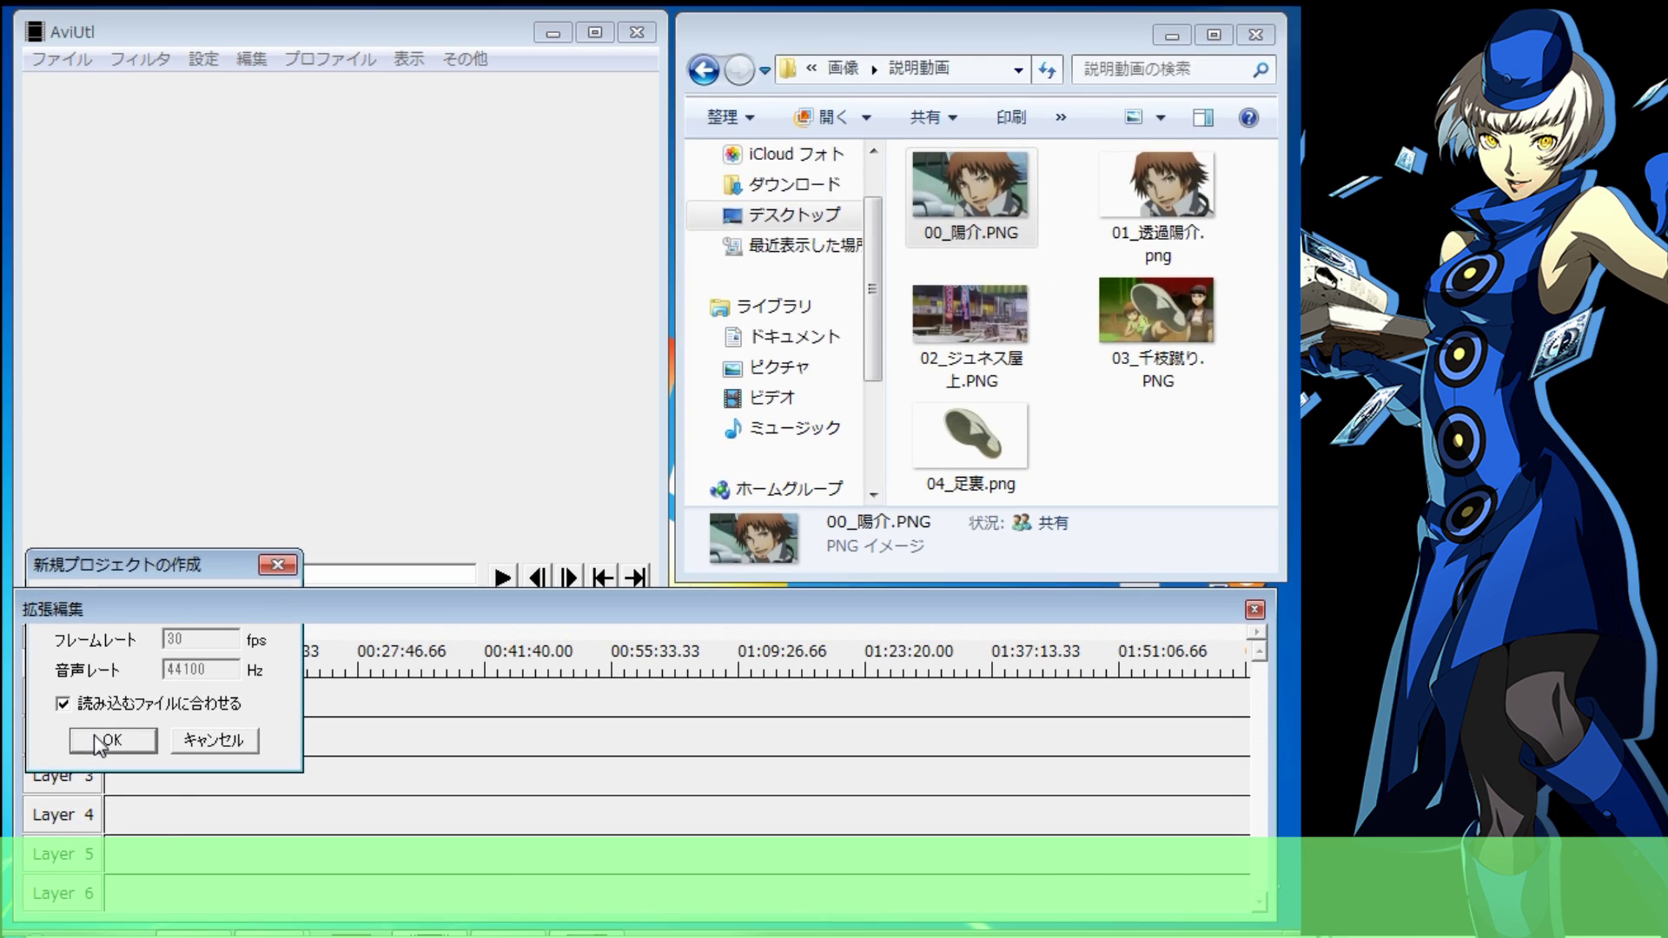
click(95, 737)
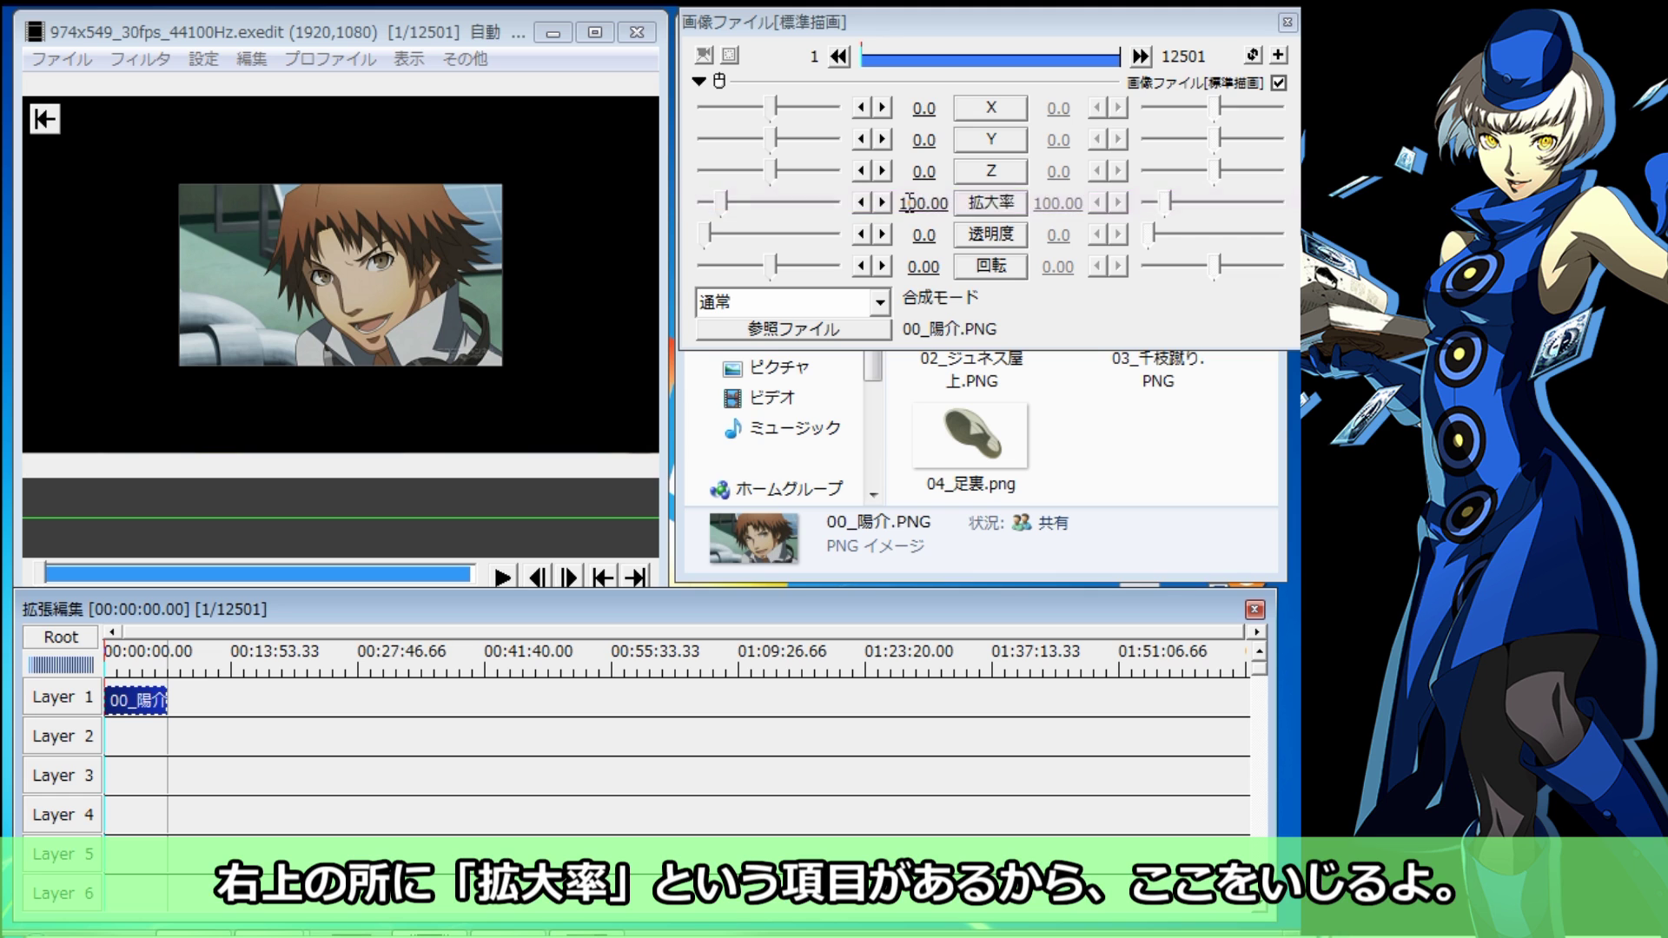
Enlarge the 00_陽介 clip's 拡大率 by dragging, then type 200 into the scale field
mouse_move(908, 203)
mouse_down()
mouse_move(916, 222)
mouse_move(957, 213)
mouse_up()
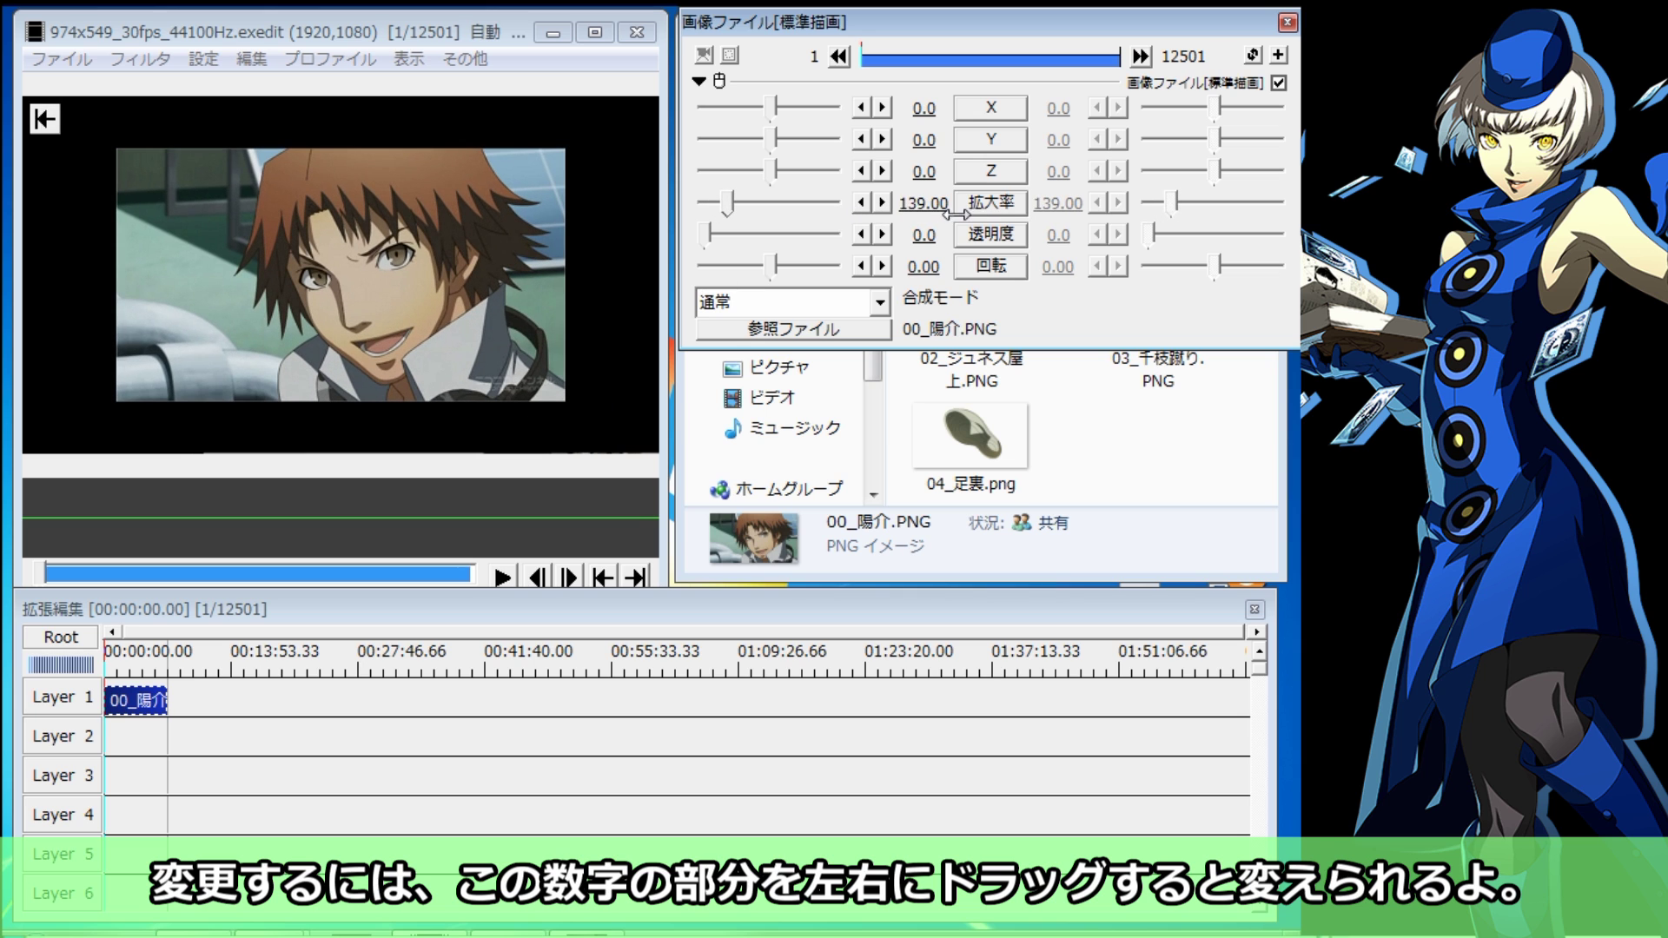
mouse_move(726, 204)
mouse_down()
mouse_move(779, 226)
mouse_move(715, 224)
mouse_move(740, 228)
mouse_up()
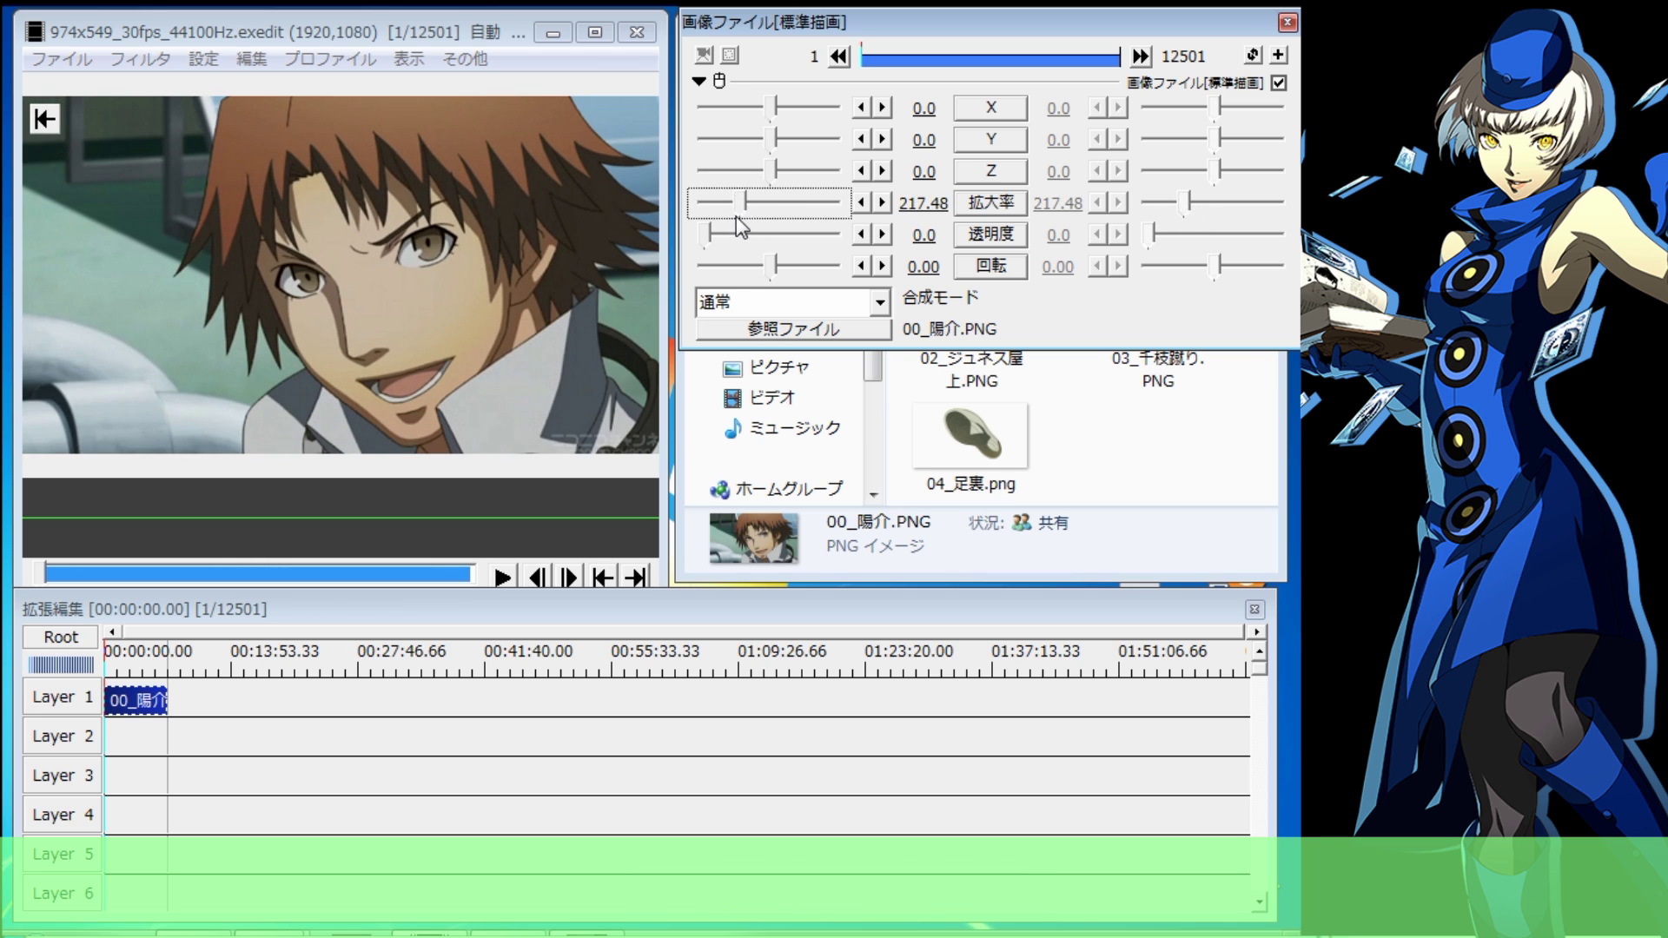
mouse_move(902, 202)
mouse_down()
mouse_move(985, 210)
mouse_move(920, 208)
mouse_up()
click(922, 202)
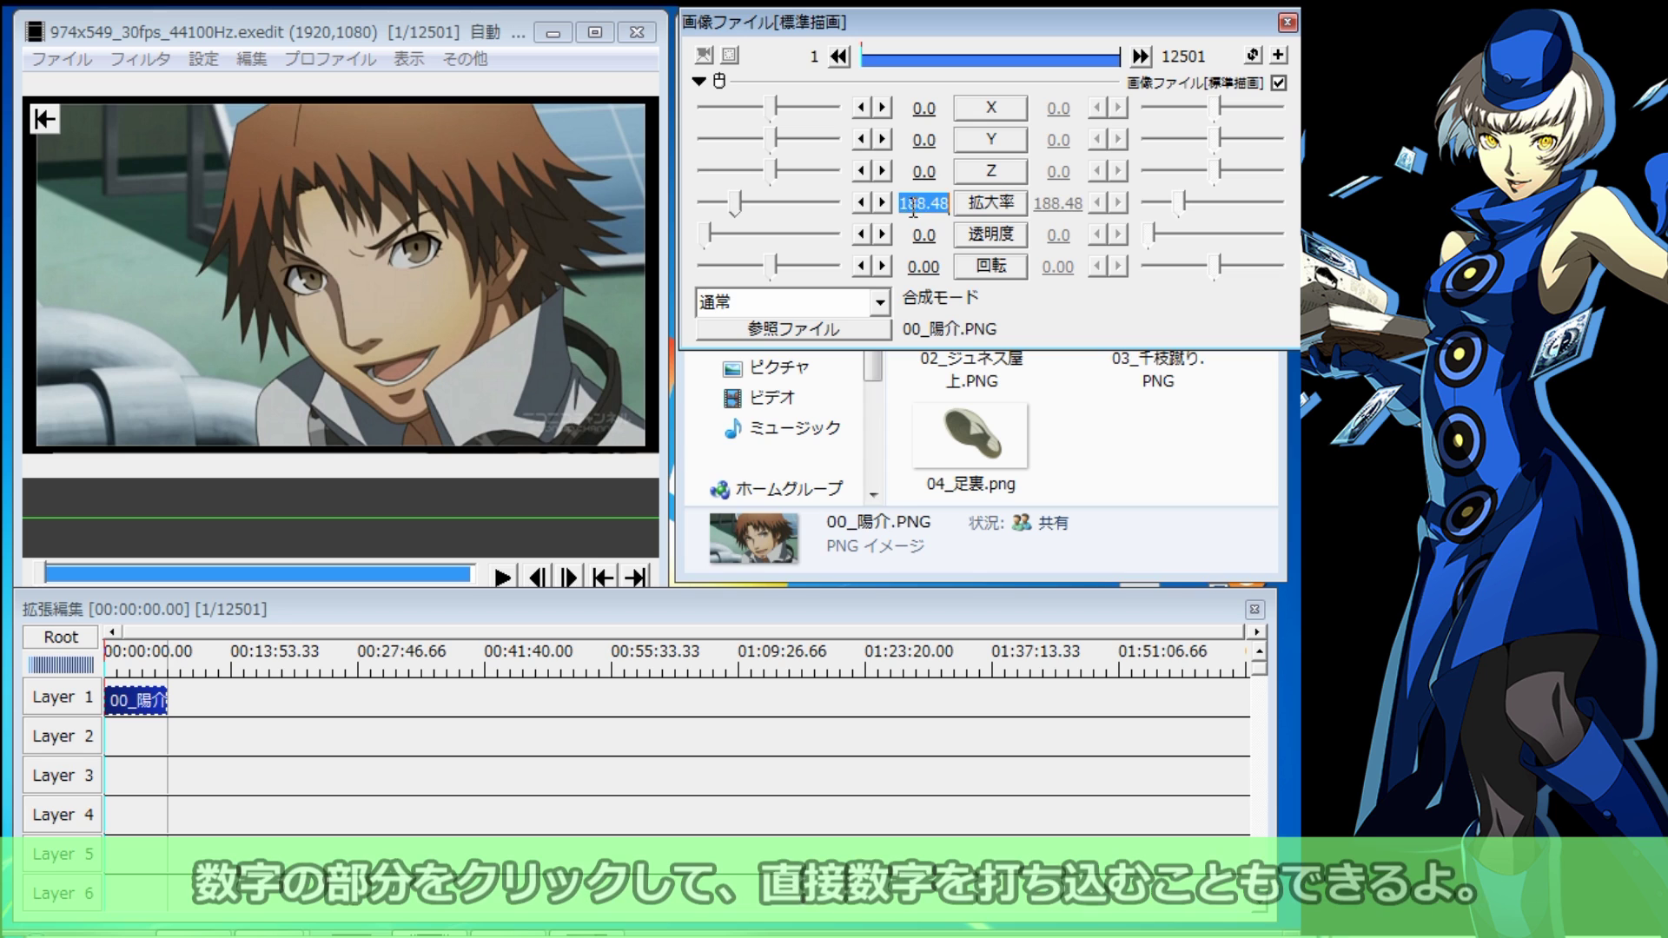
text(200)
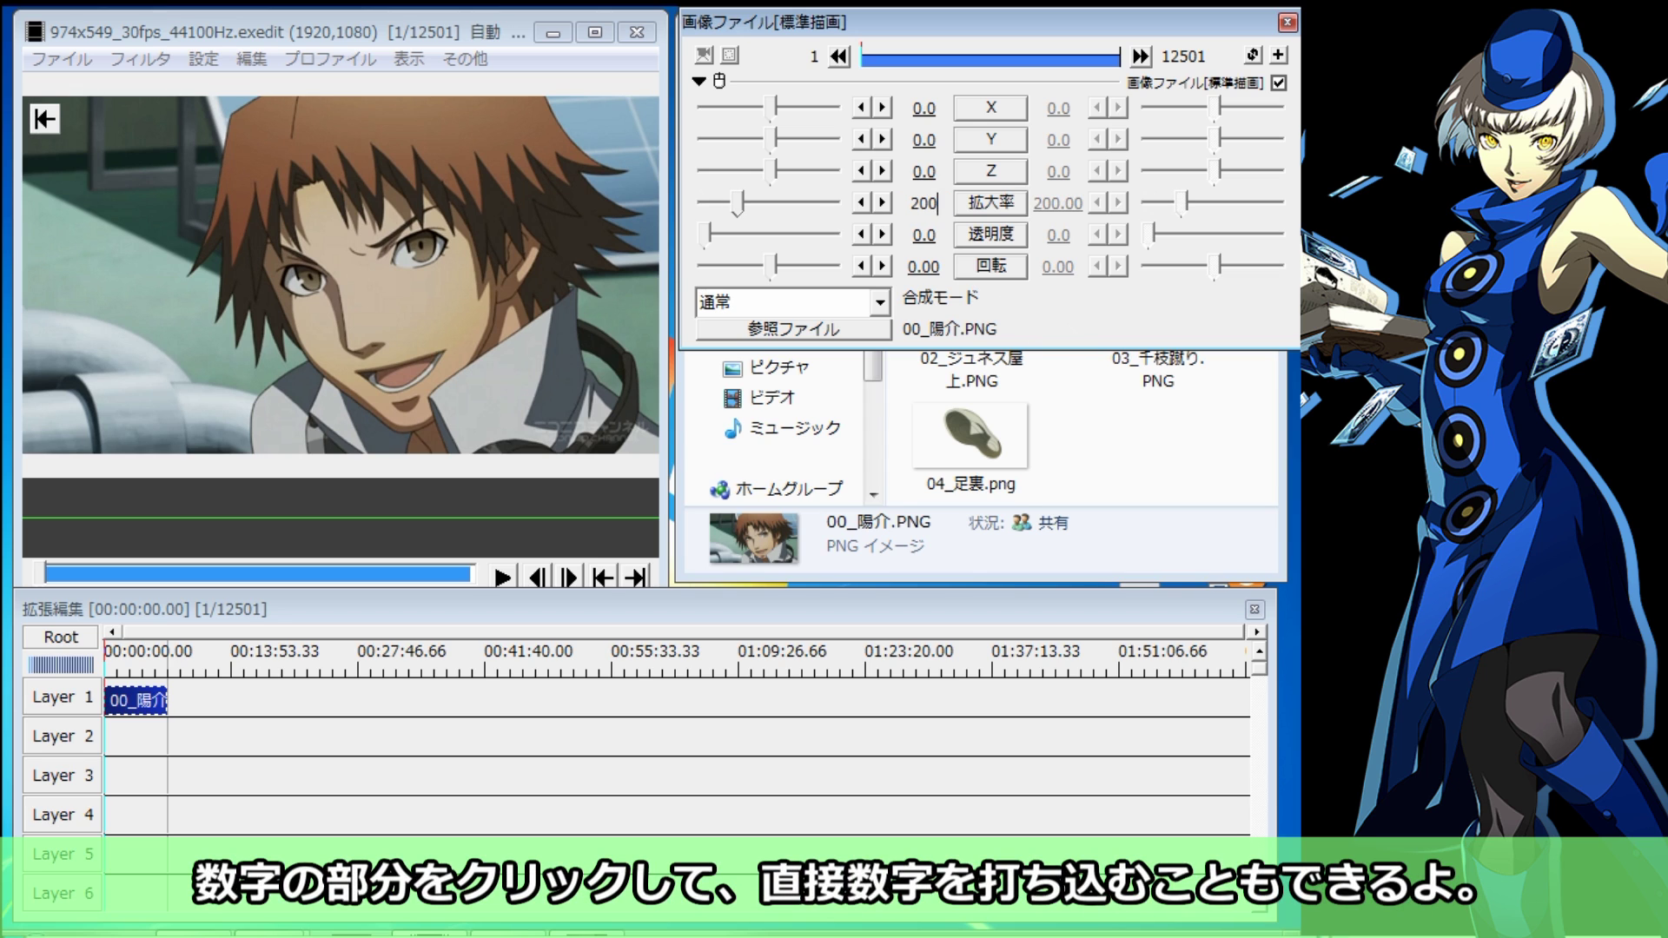
double_click(925, 202)
Try 300 and 400 in the 拡大率 field, ending at a 243.00 scale that fills the frame
key(BackSpace)
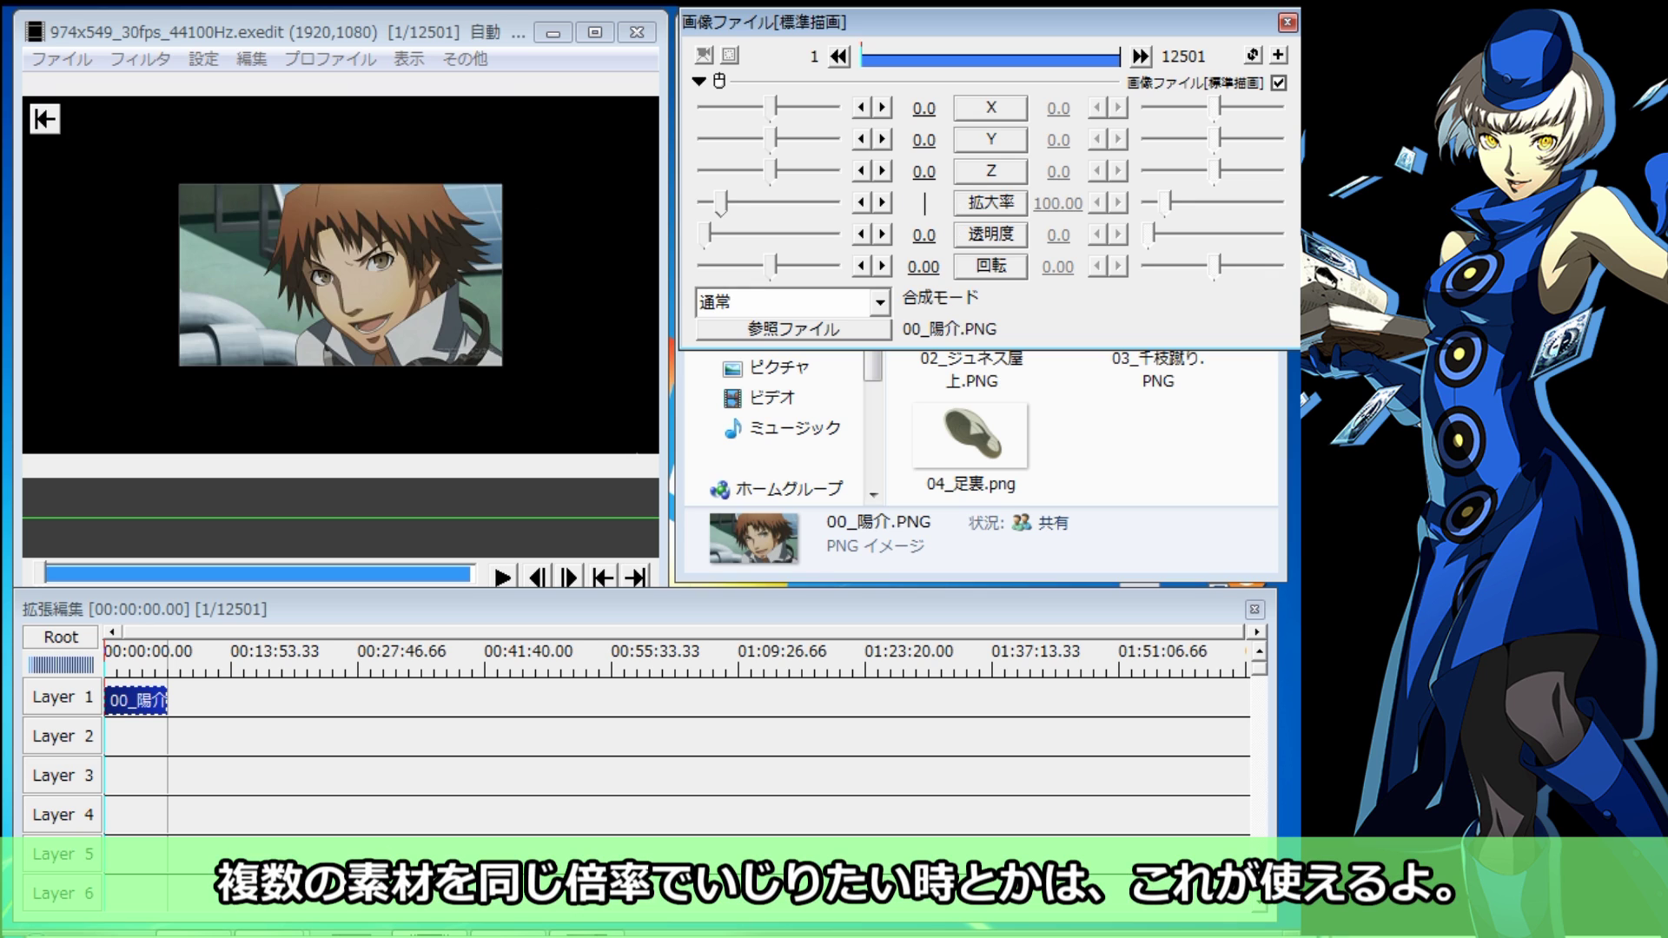
text(-)
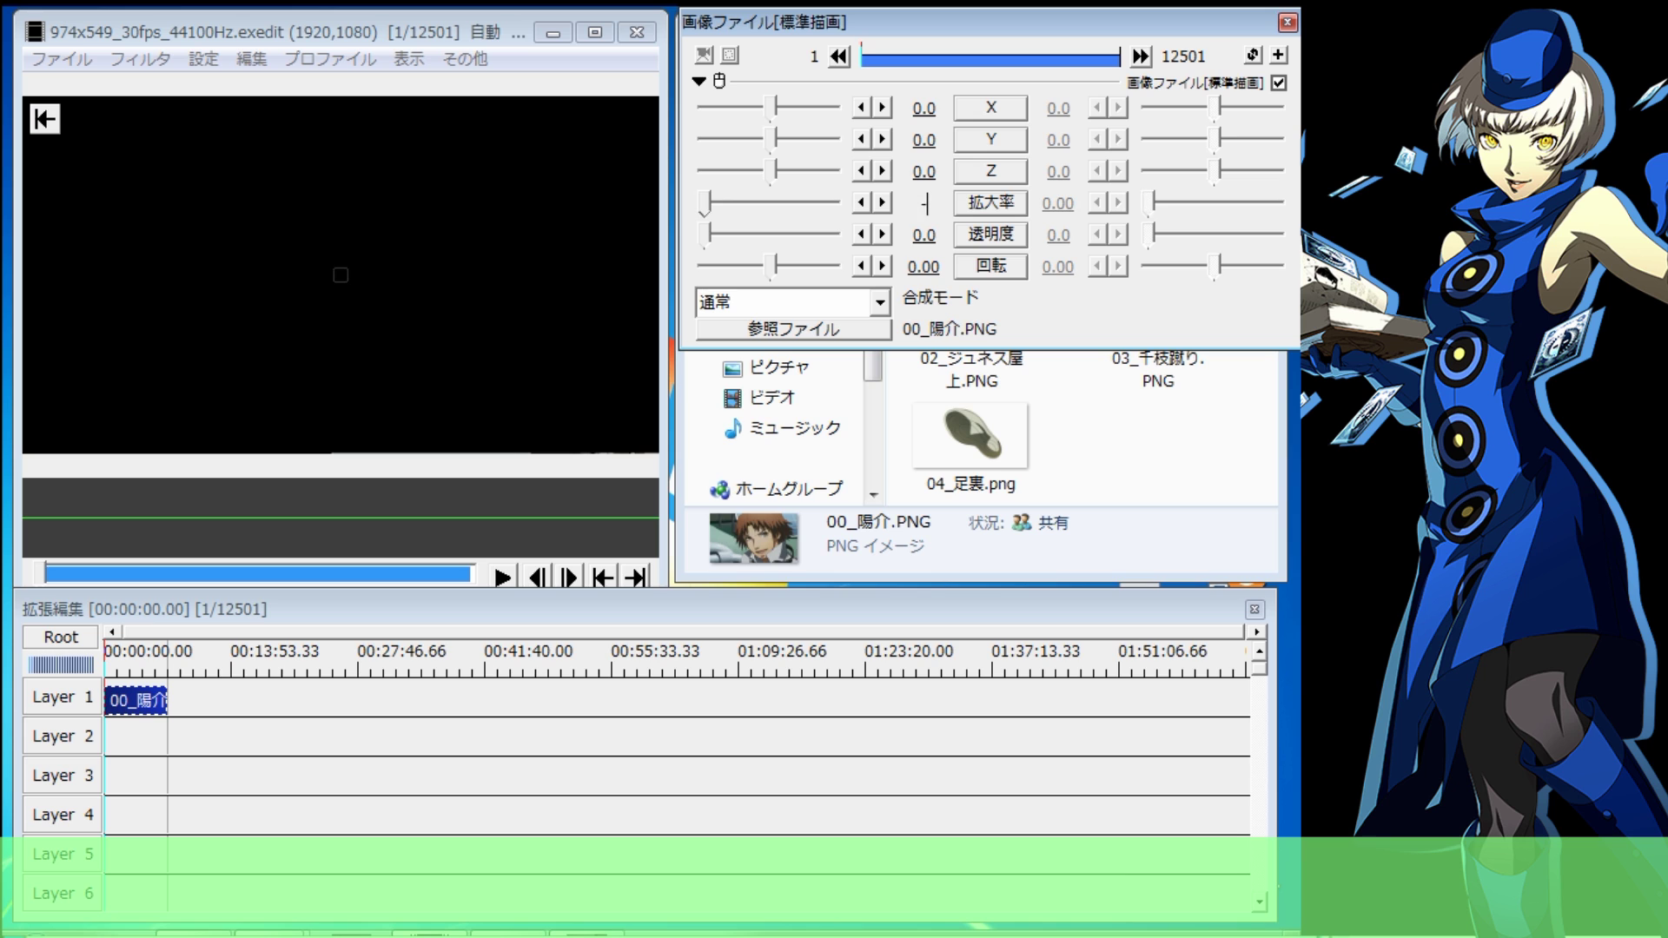
key(BackSpace)
text(3)
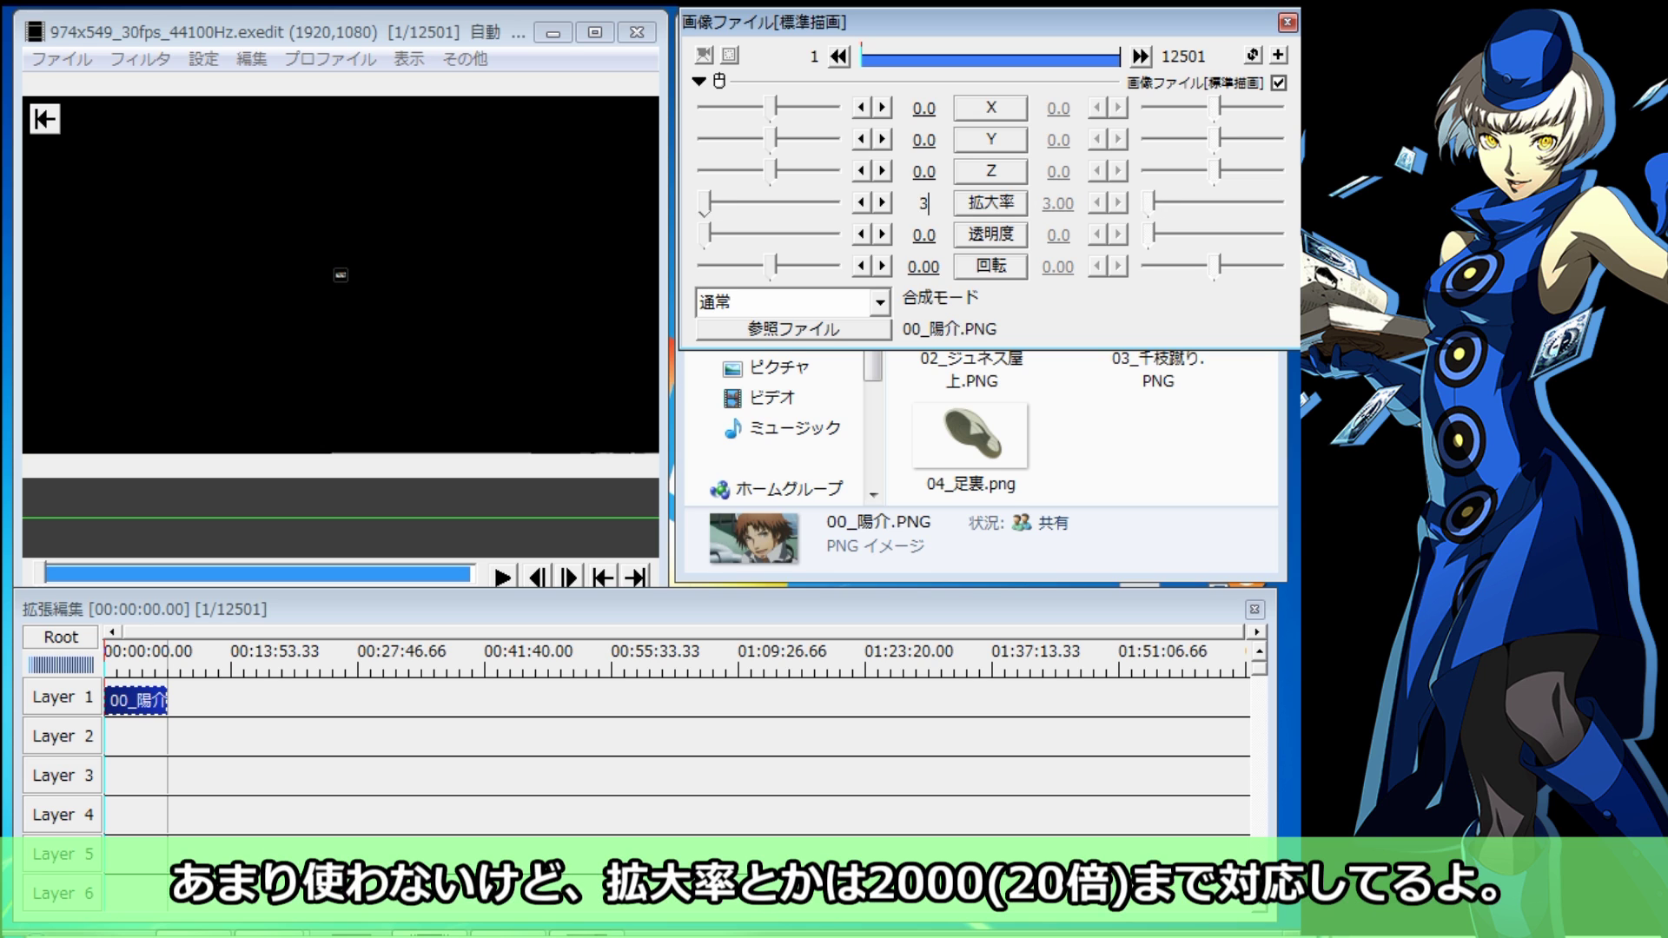
text(00)
key(BackSpace)
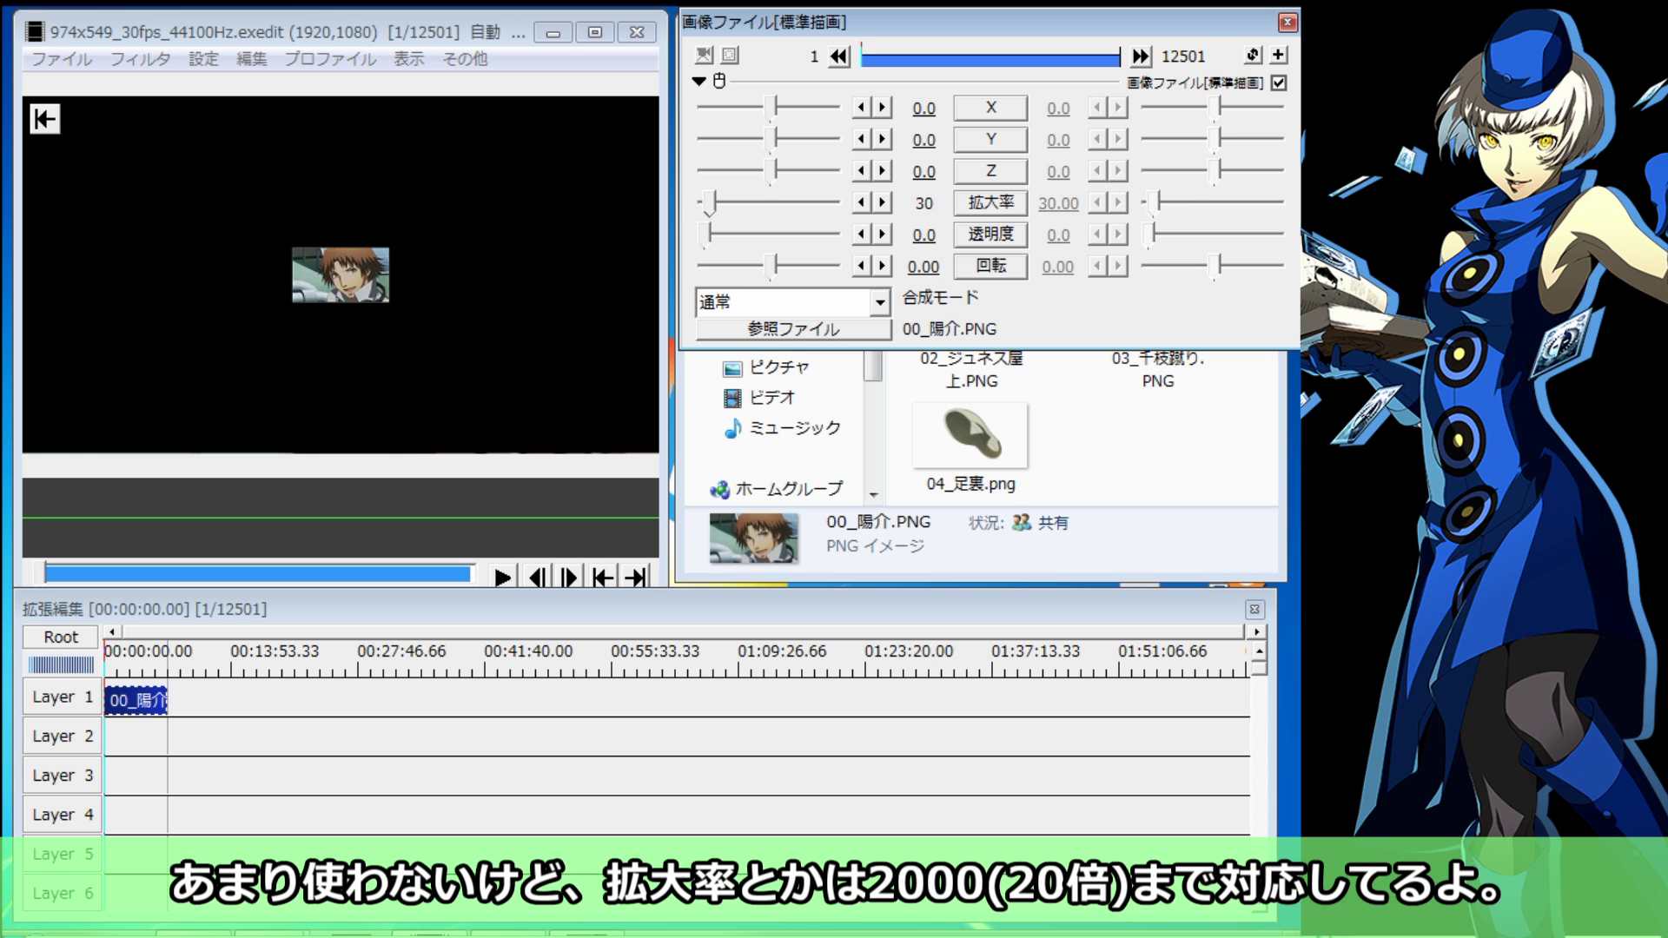
key(BackSpace)
text(400)
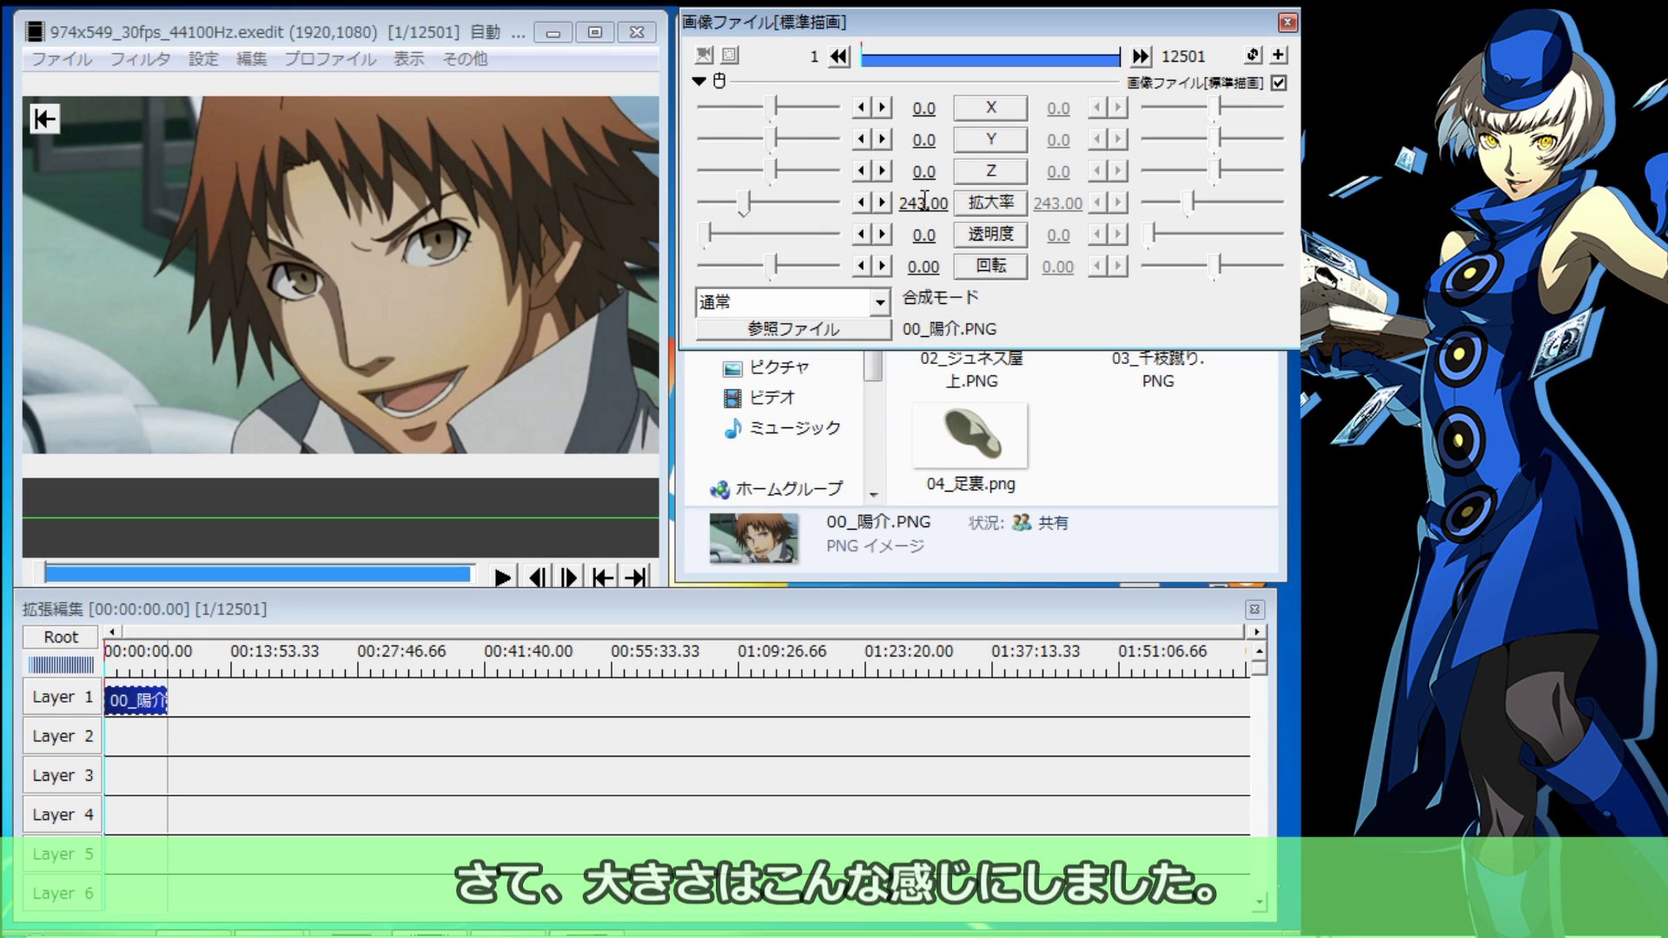
Place 01_透過陽介.png after the first clip on Layer 1
click(1094, 413)
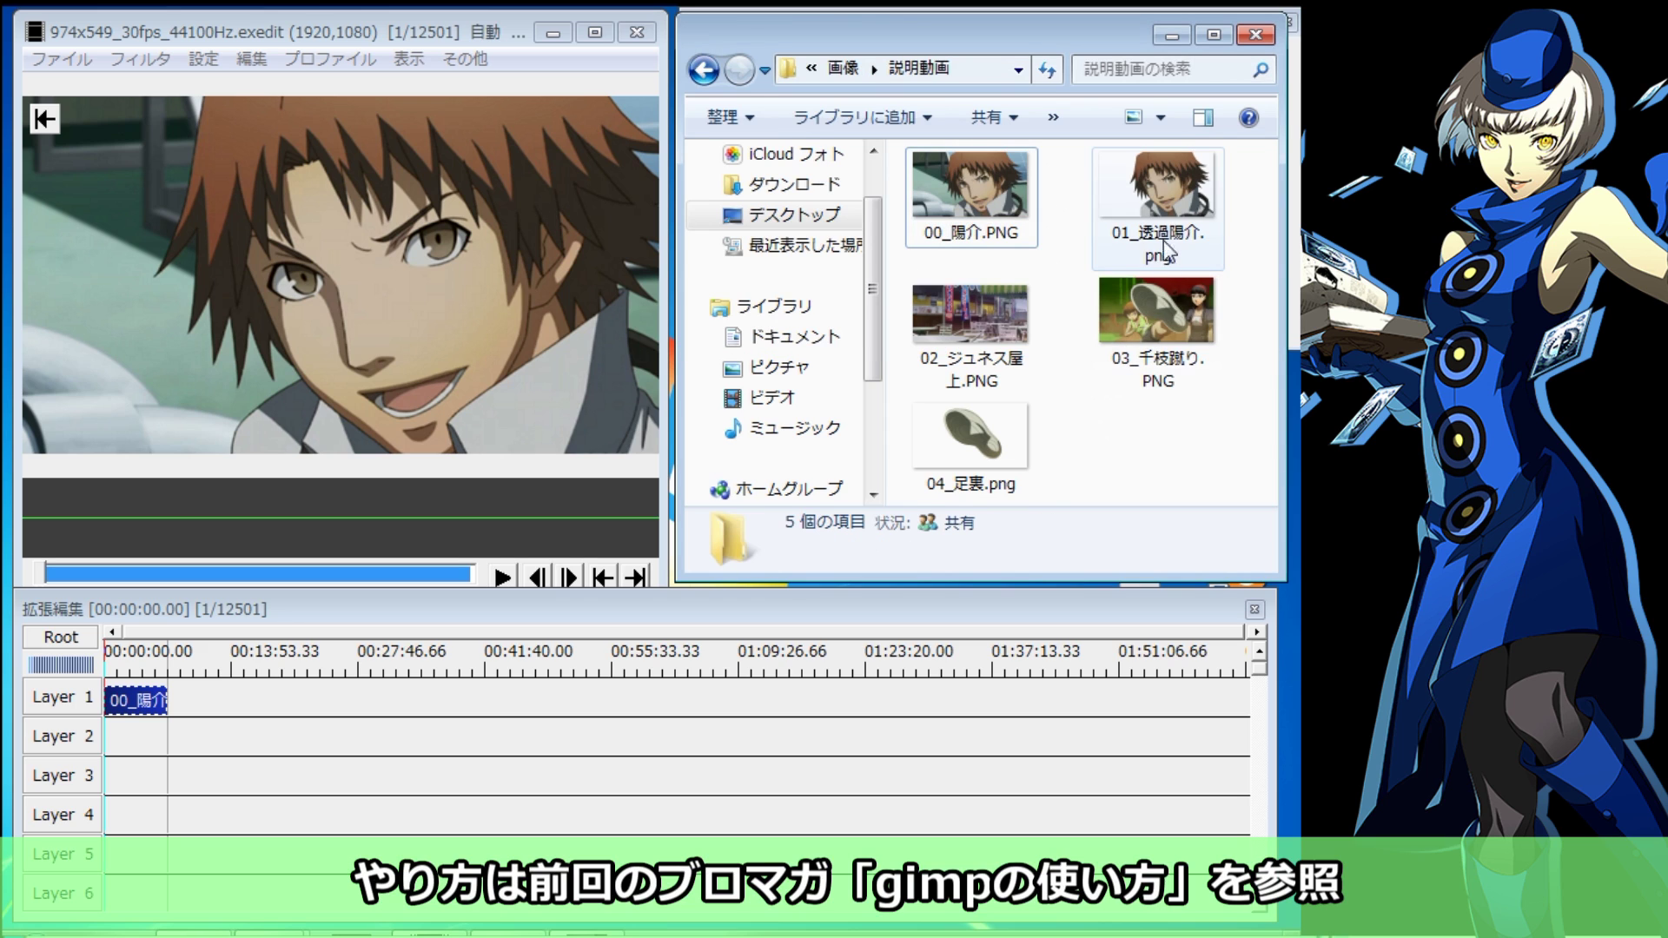
click(1169, 187)
drag(1169, 188, 186, 700)
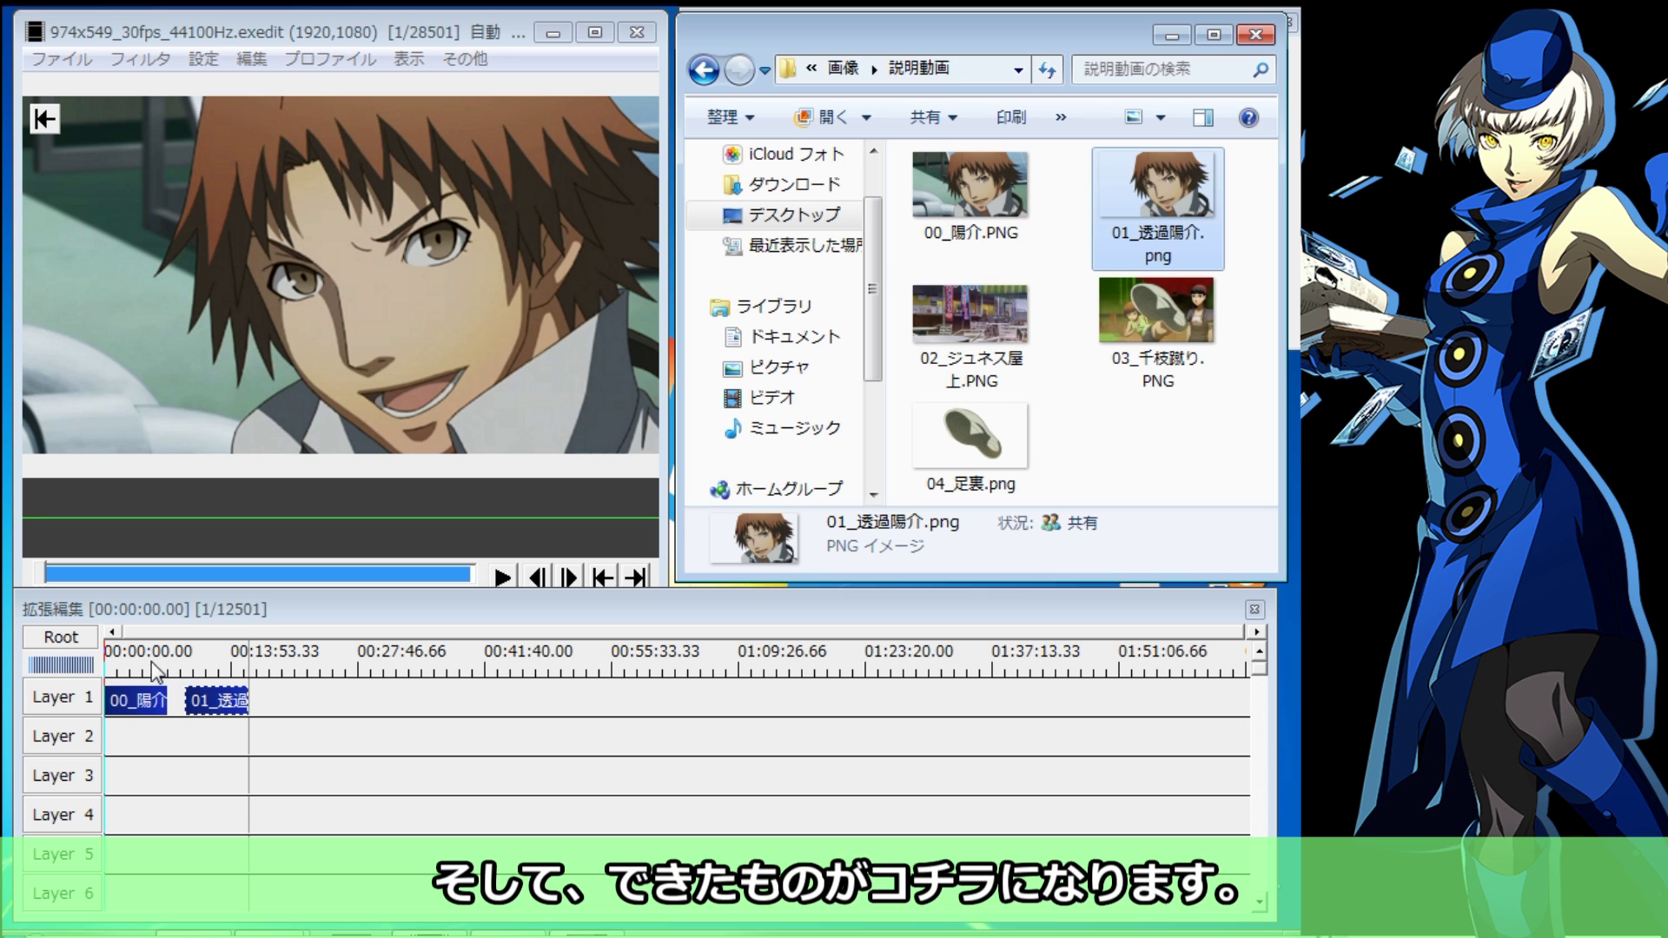
Set the 01_透過陽介 clip's 拡大率 to 243 and scrub the timeline to check it
drag(148, 671, 163, 672)
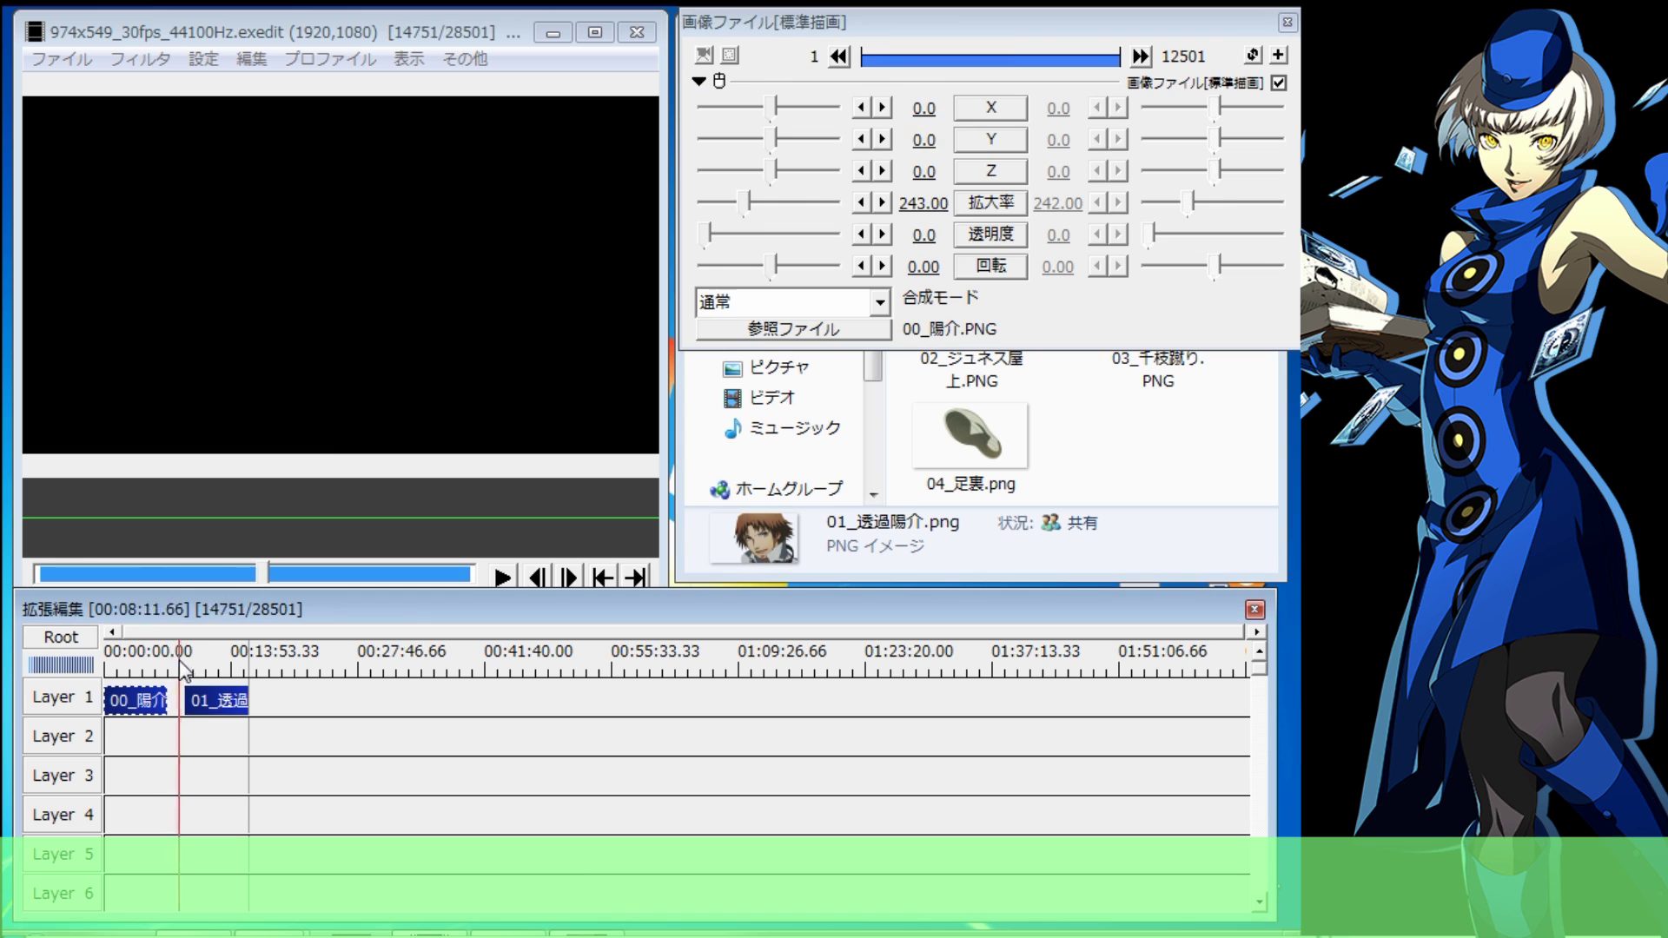
drag(163, 671, 201, 671)
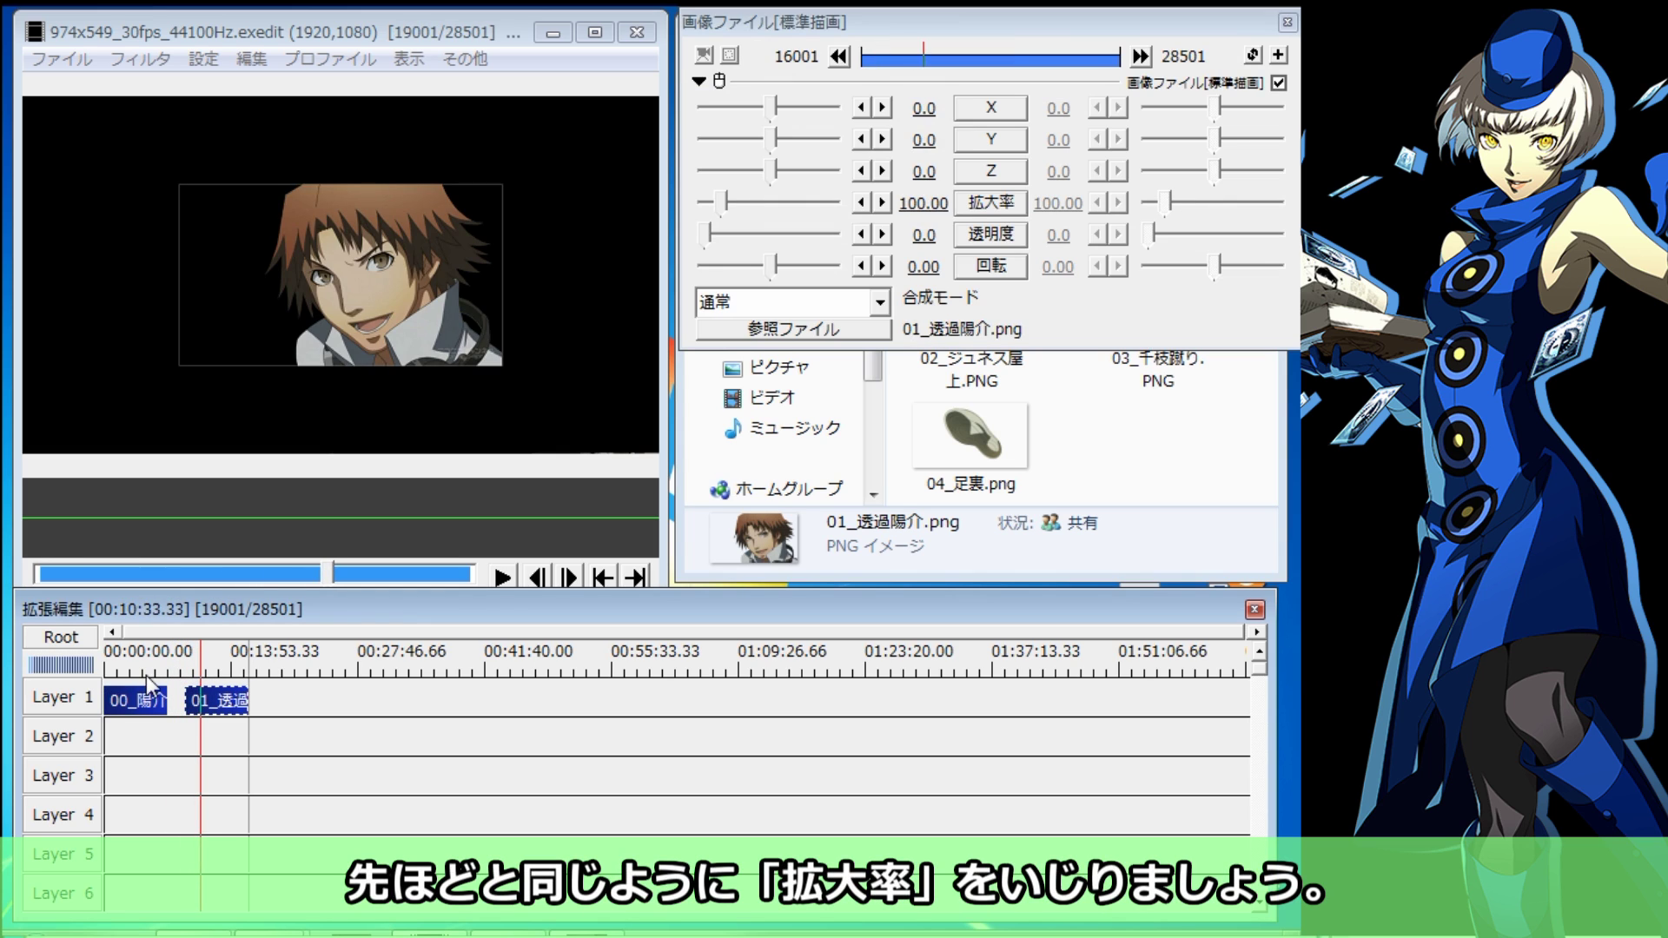
click(922, 205)
text(24)
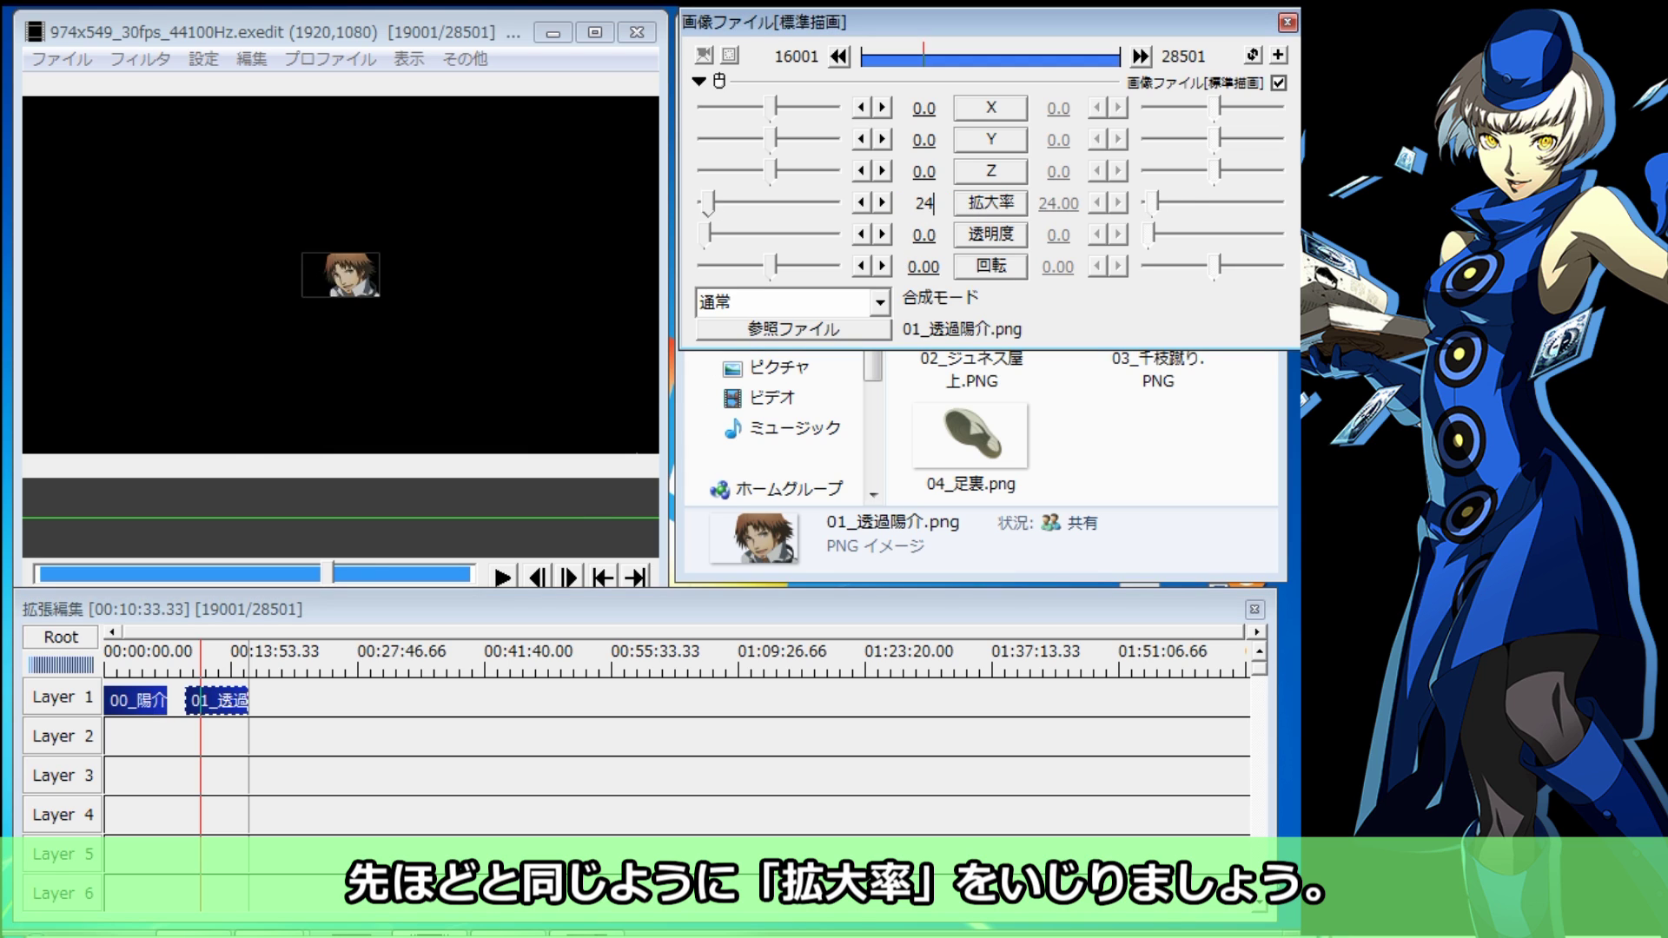
text(3)
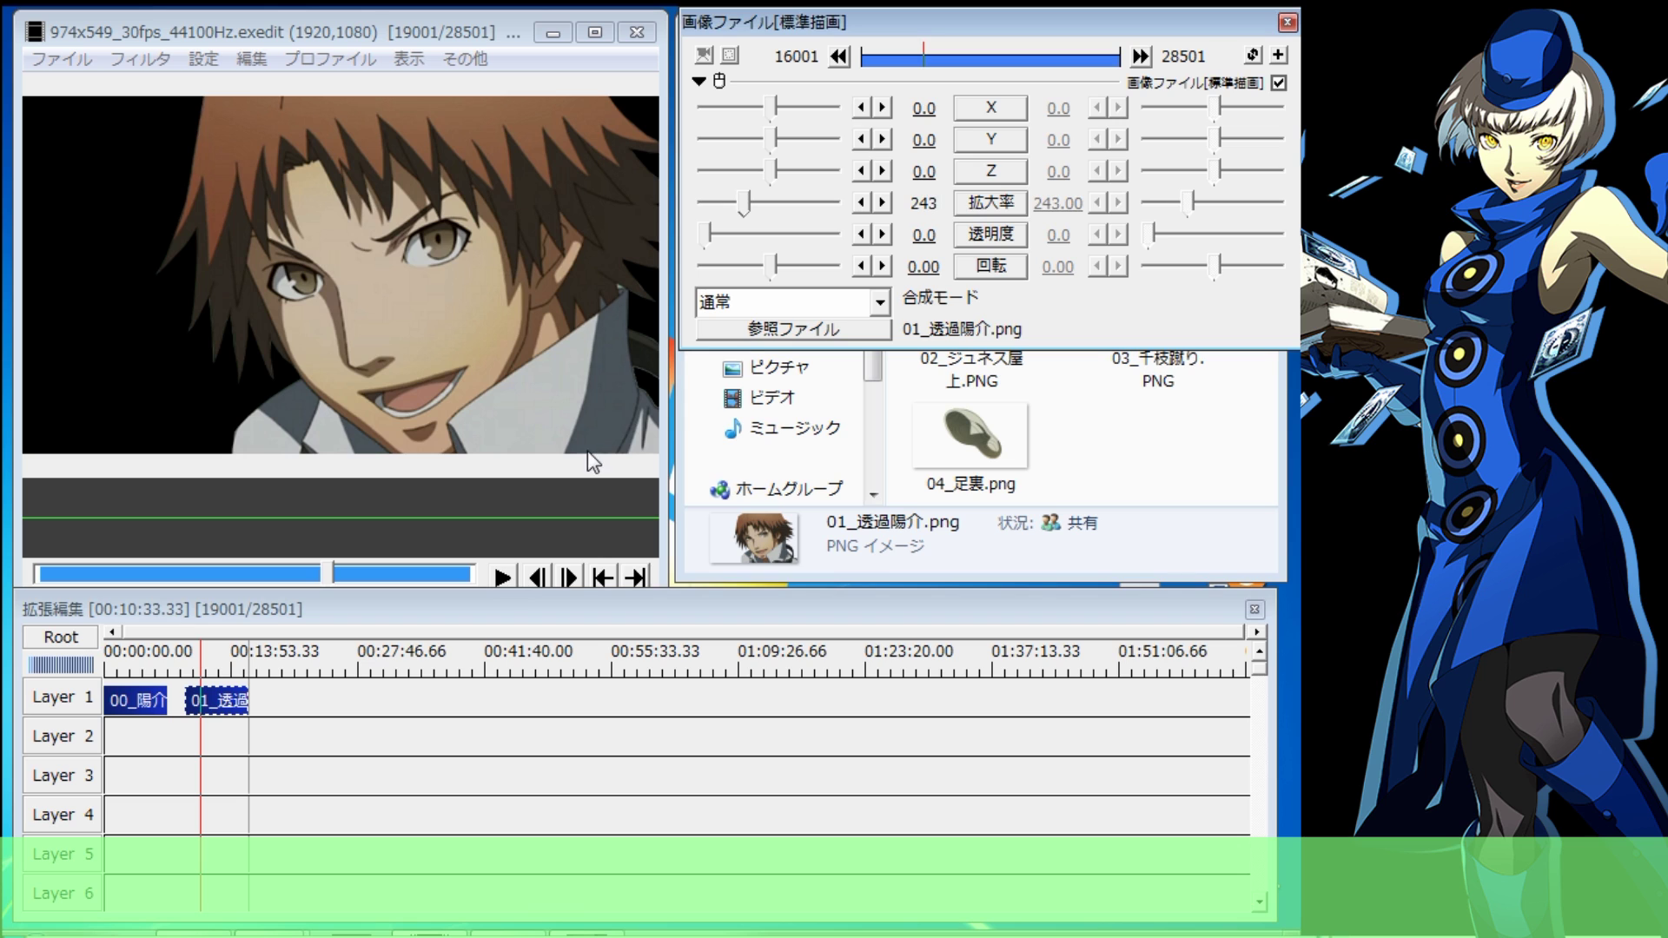
click(202, 663)
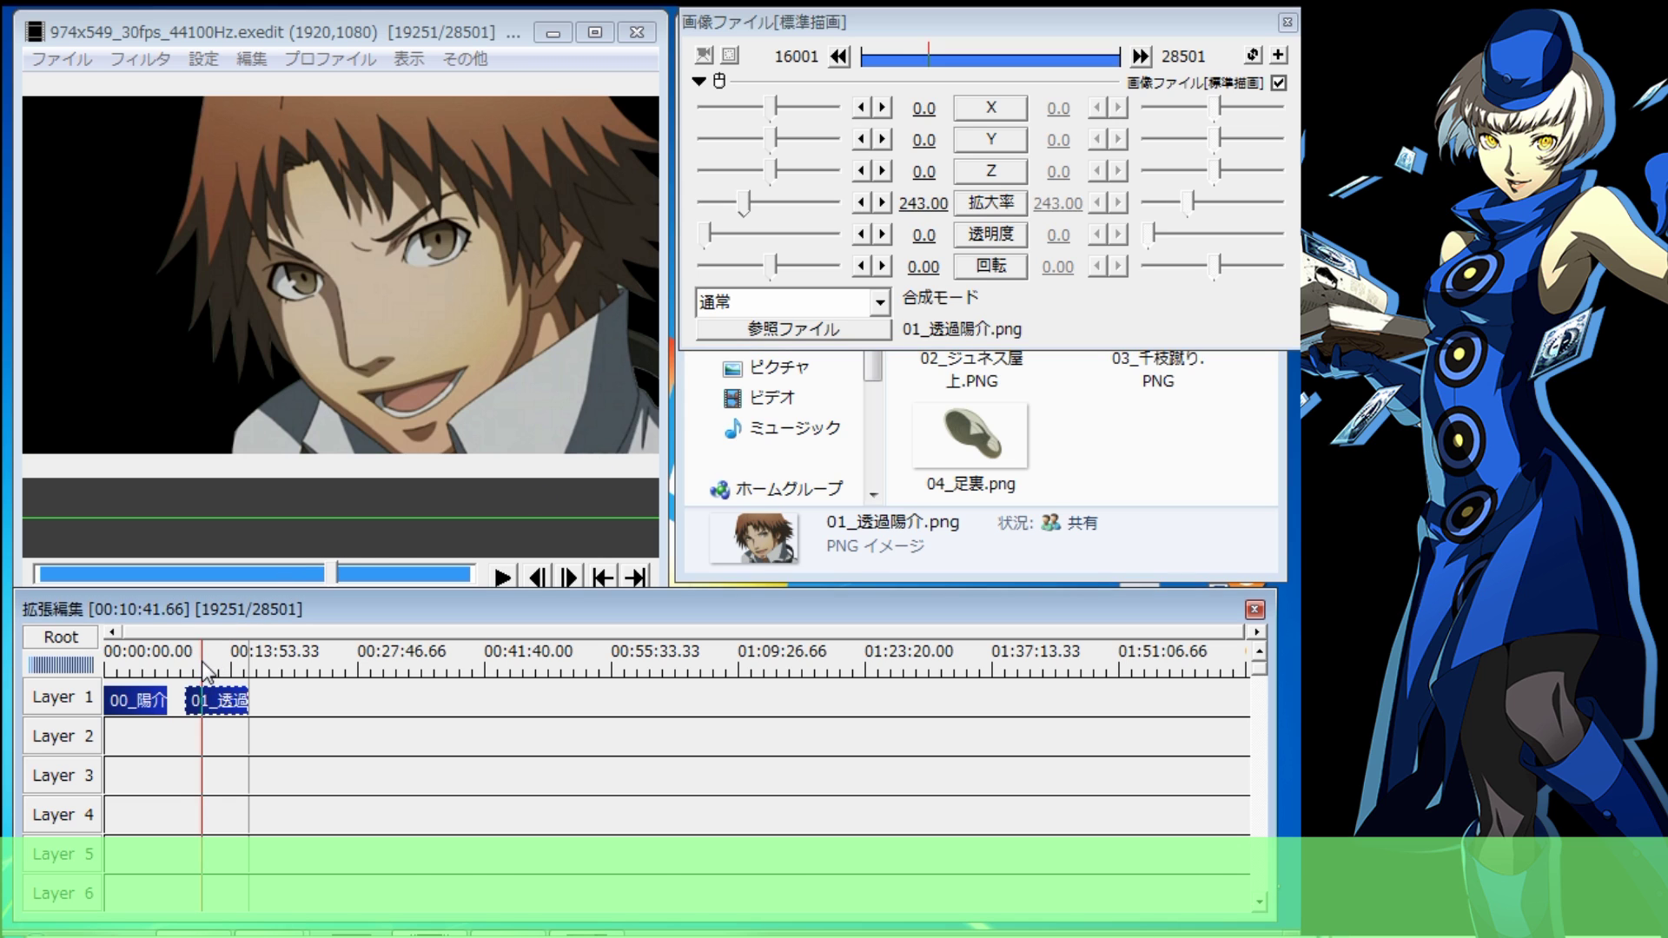
mouse_move(204, 665)
mouse_down()
mouse_move(162, 672)
mouse_move(209, 678)
mouse_up()
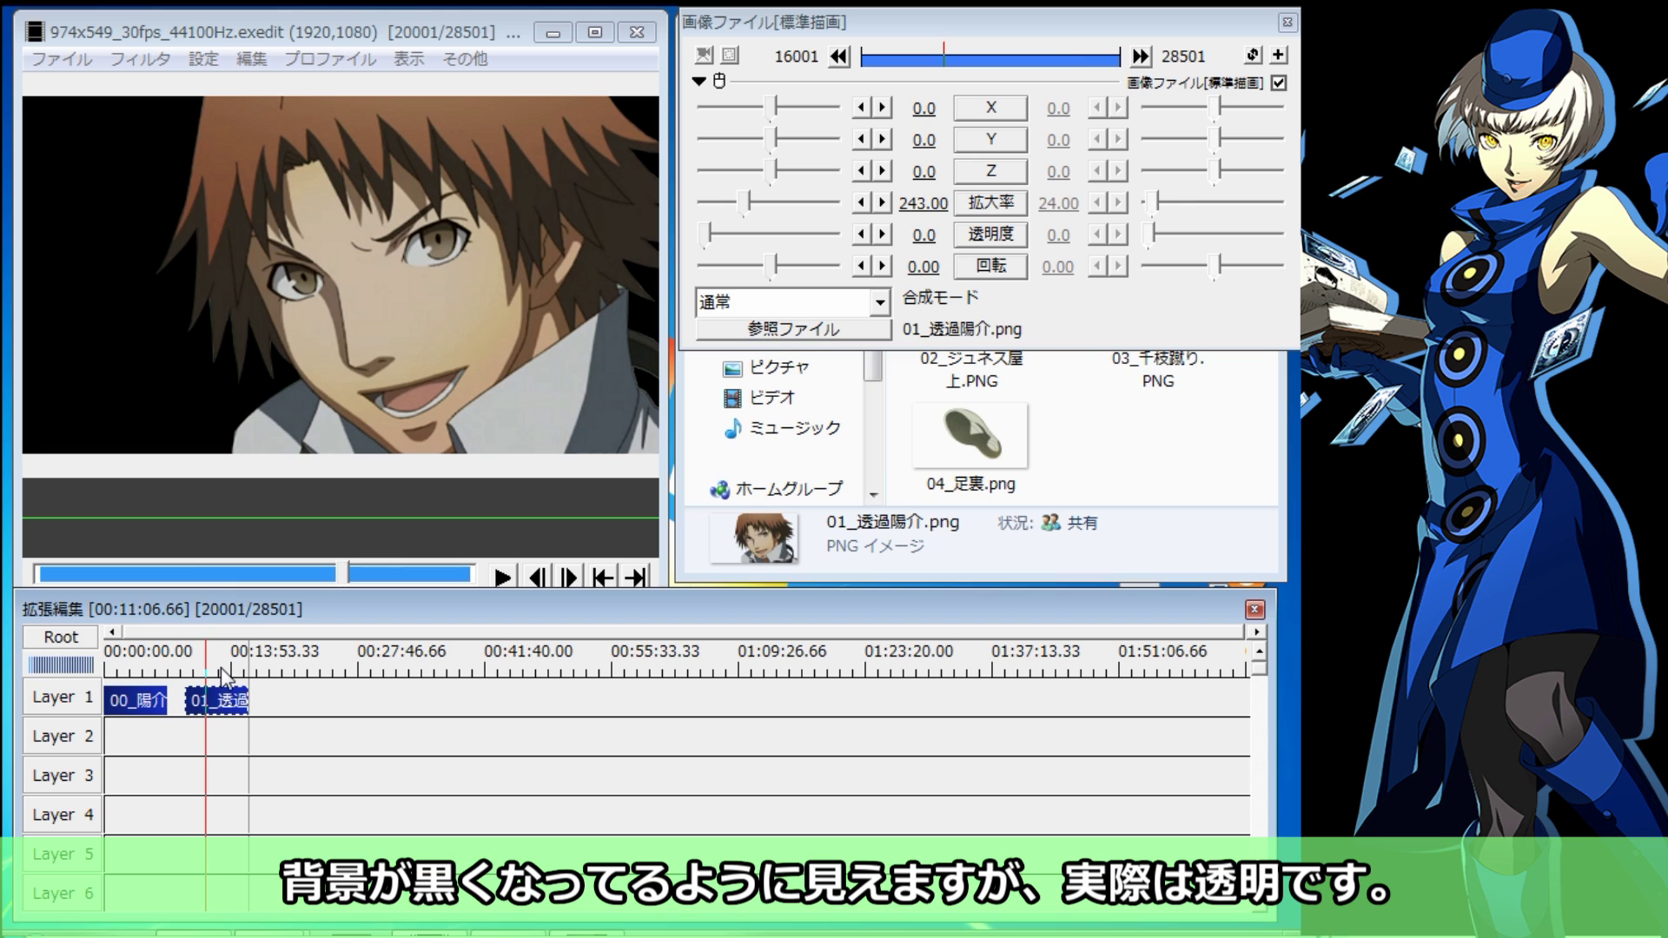
Add 02_ジュネス屋上.PNG as a third Layer 1 clip and enlarge it to 306.00
click(1146, 432)
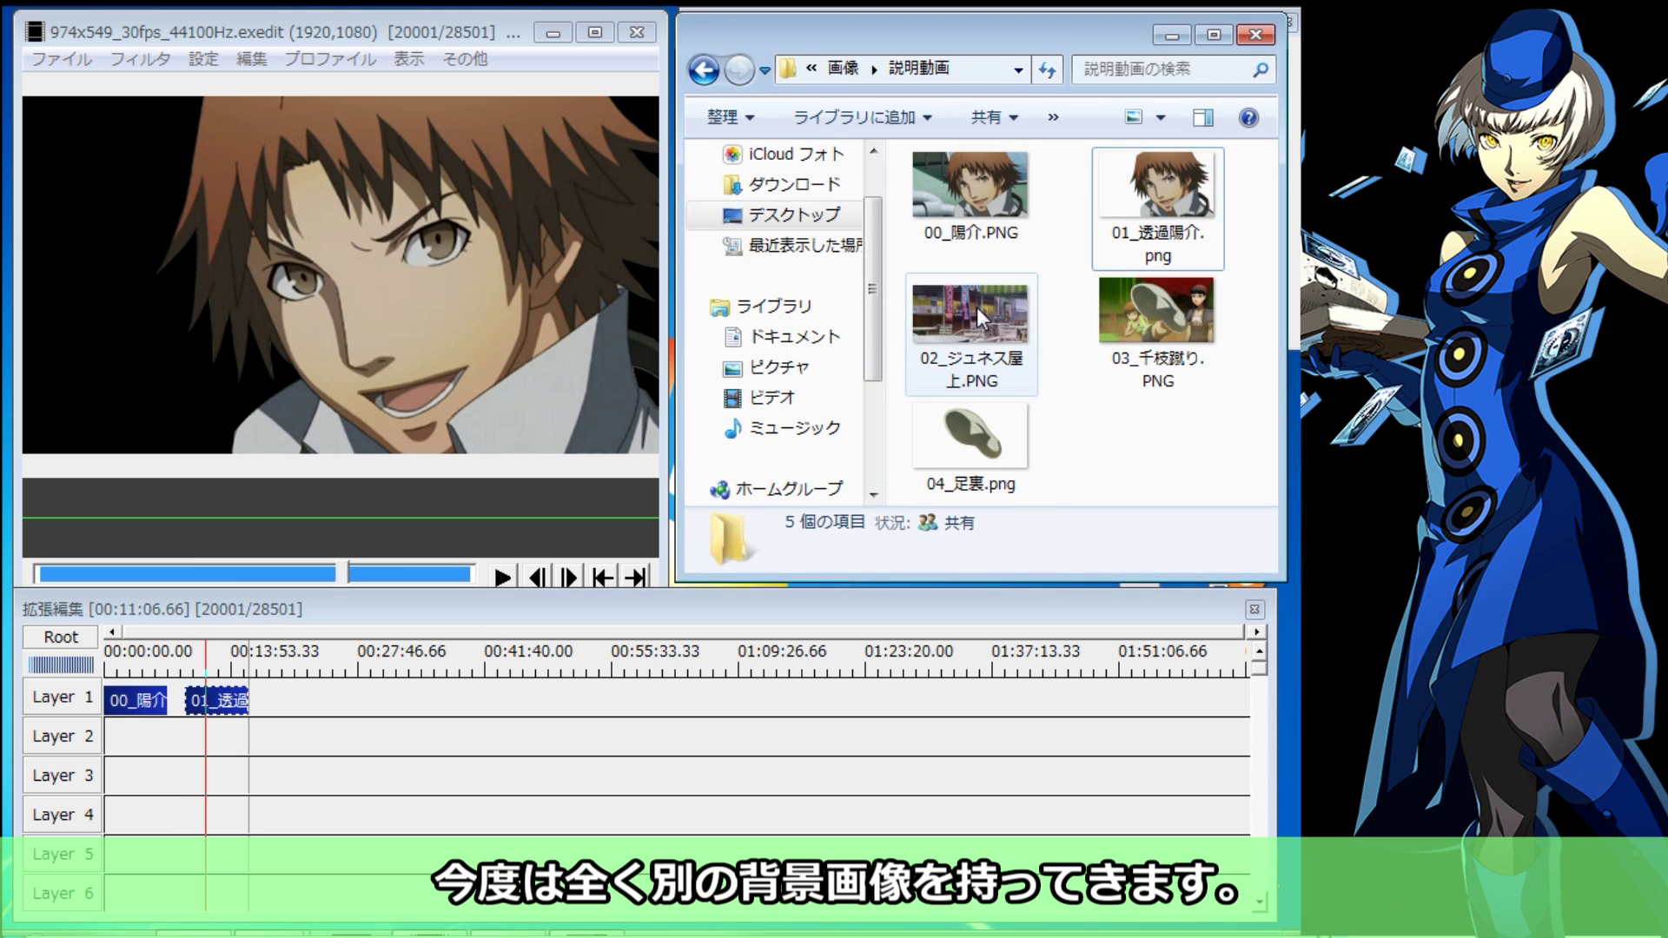
mouse_move(977, 305)
mouse_down()
mouse_move(500, 614)
mouse_move(258, 697)
mouse_move(273, 675)
mouse_up()
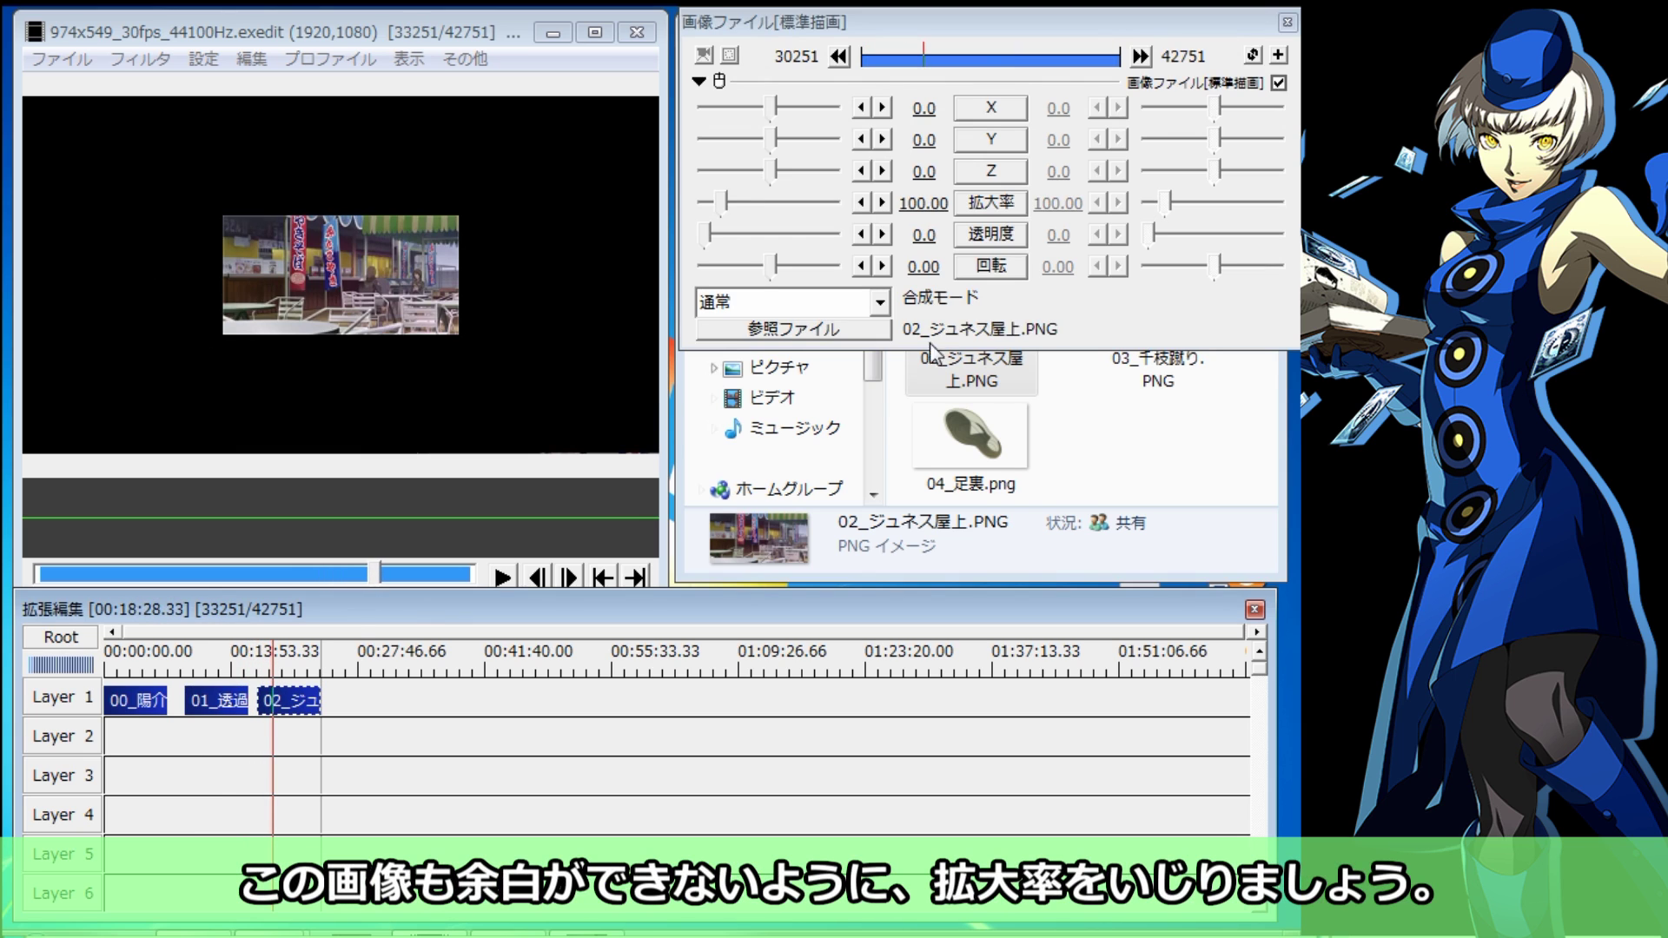
drag(920, 202, 1177, 227)
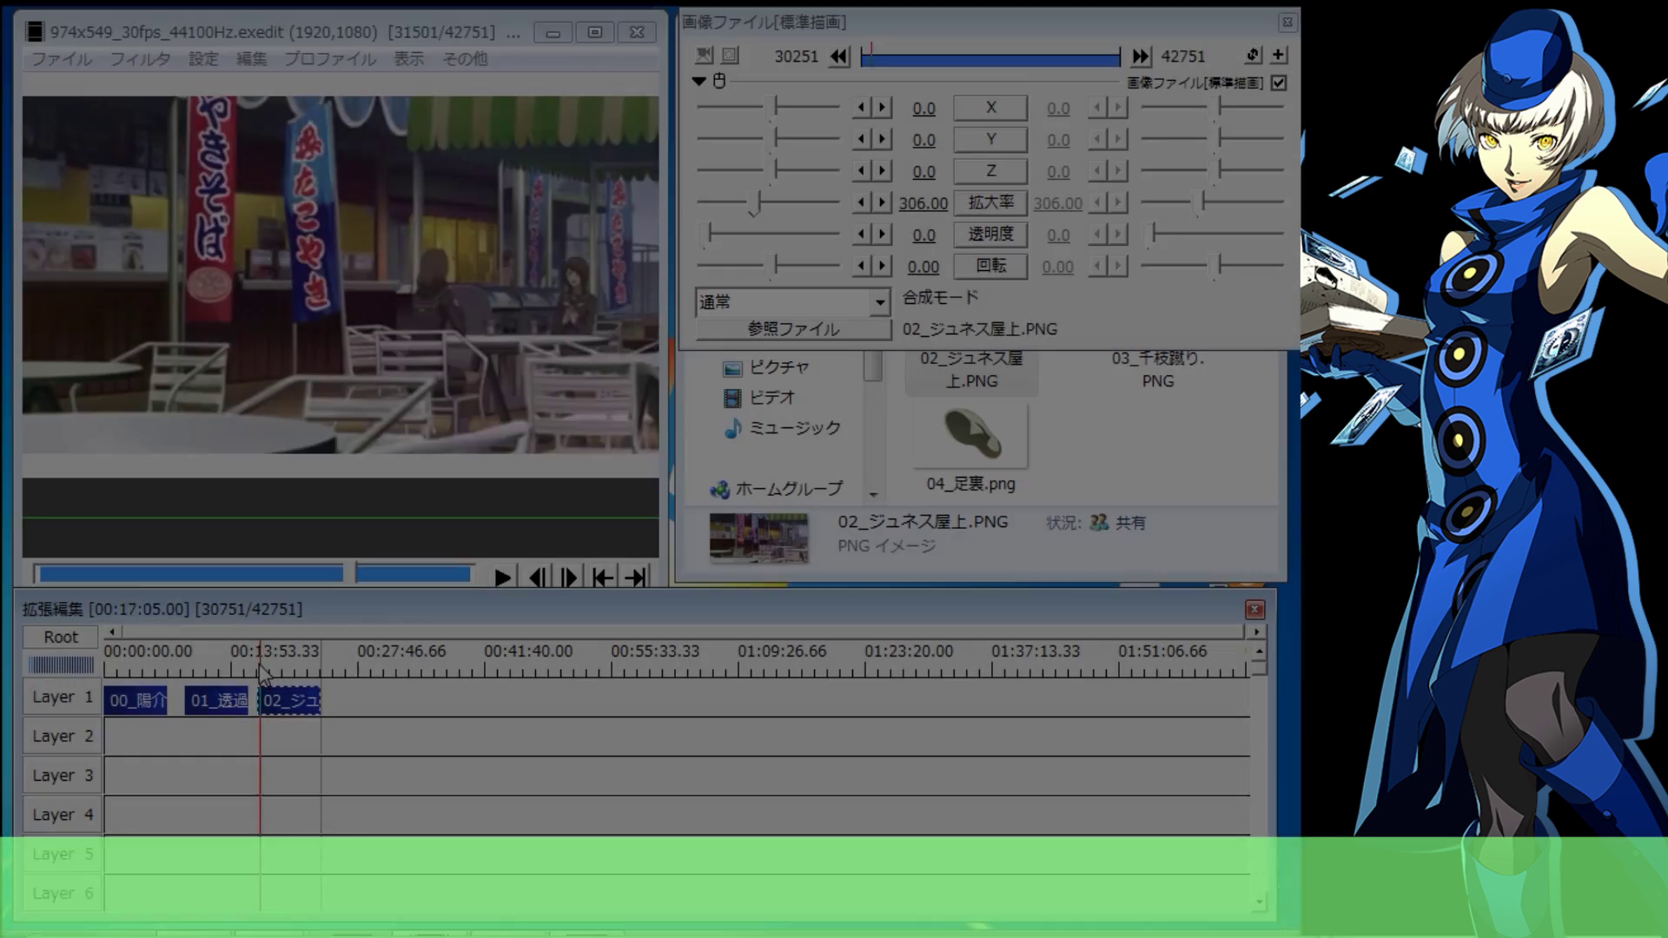
Move the 02_ジュネス屋上 rooftop clip down to Layer 2
click(230, 699)
click(264, 674)
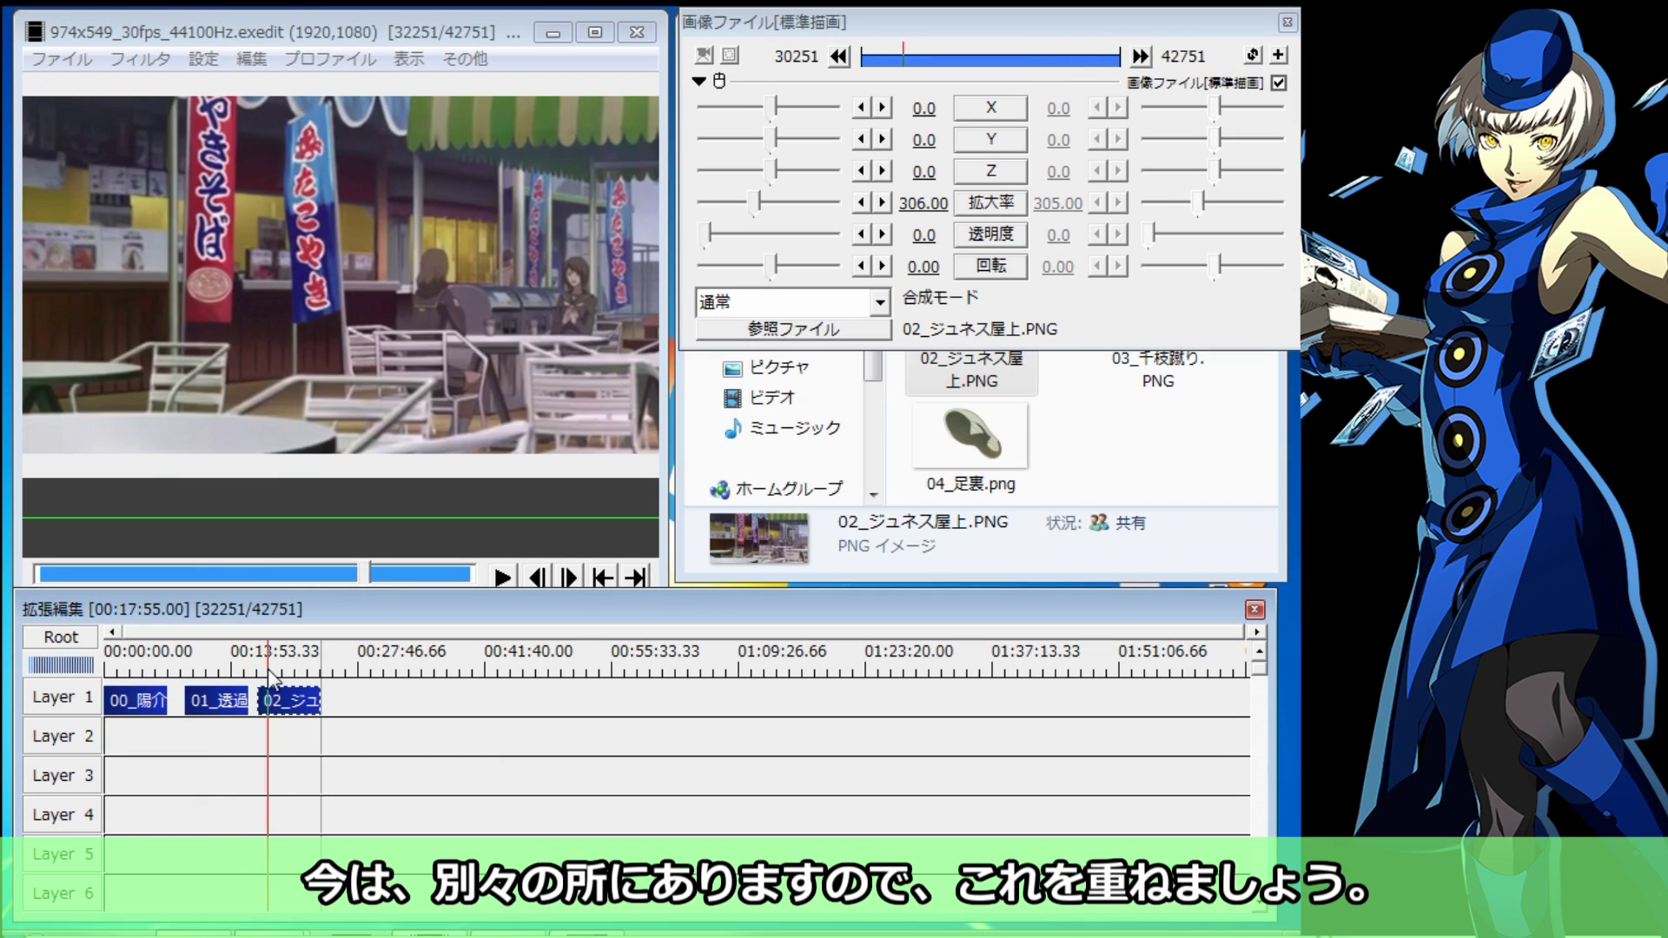
drag(270, 674, 224, 675)
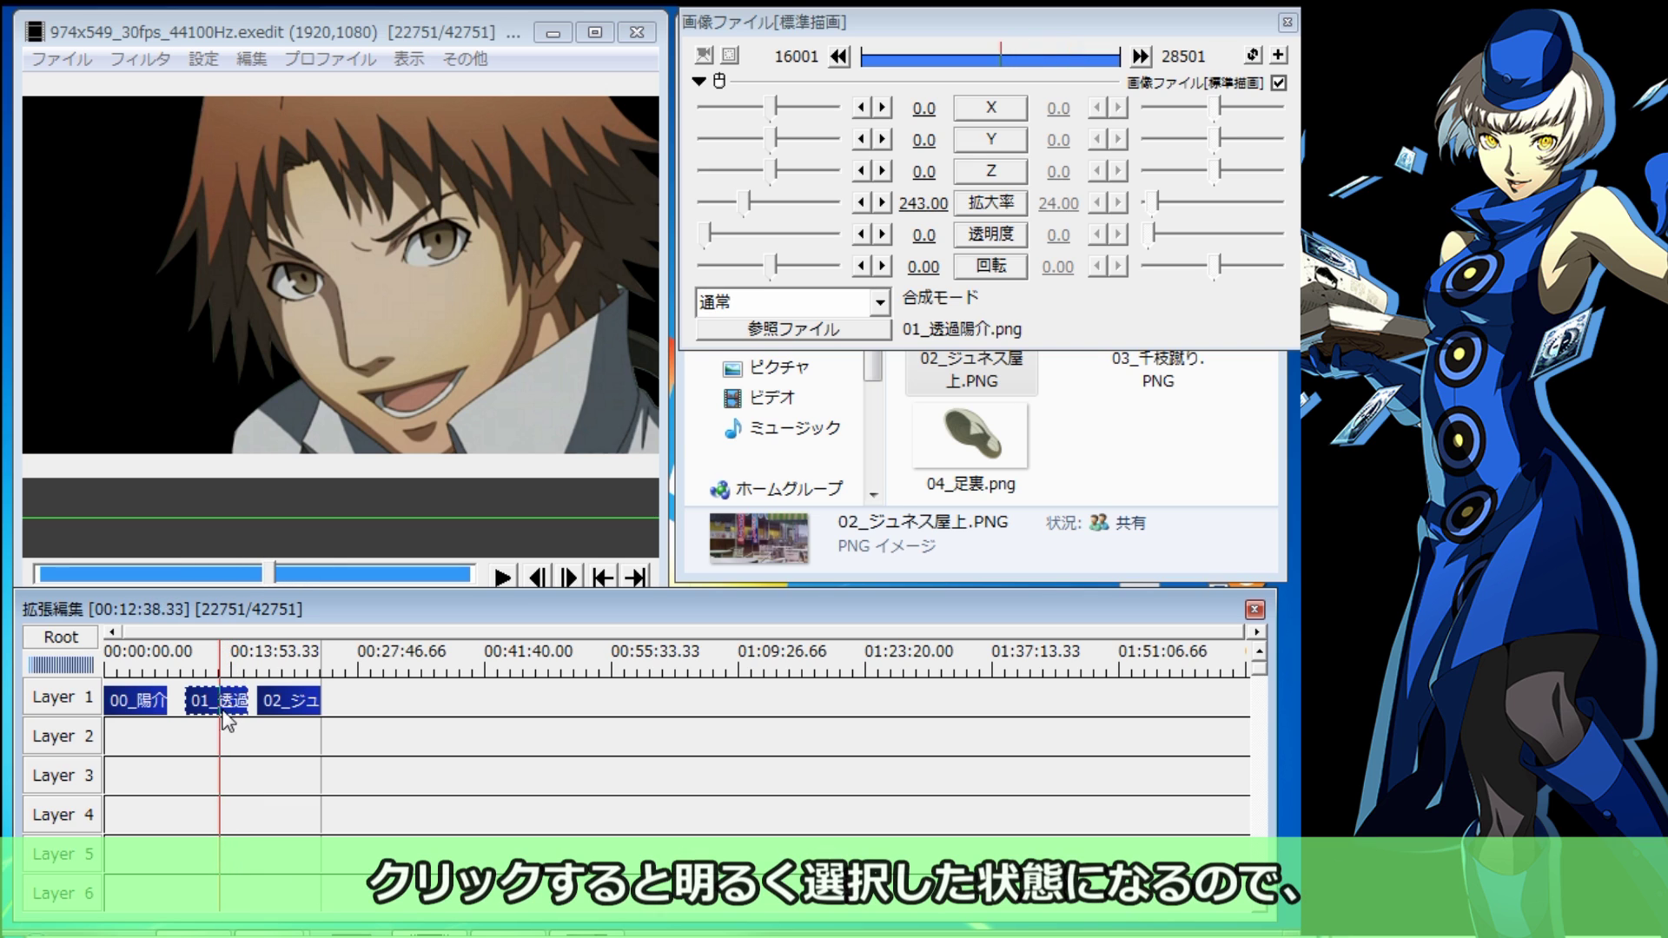
drag(273, 705, 274, 741)
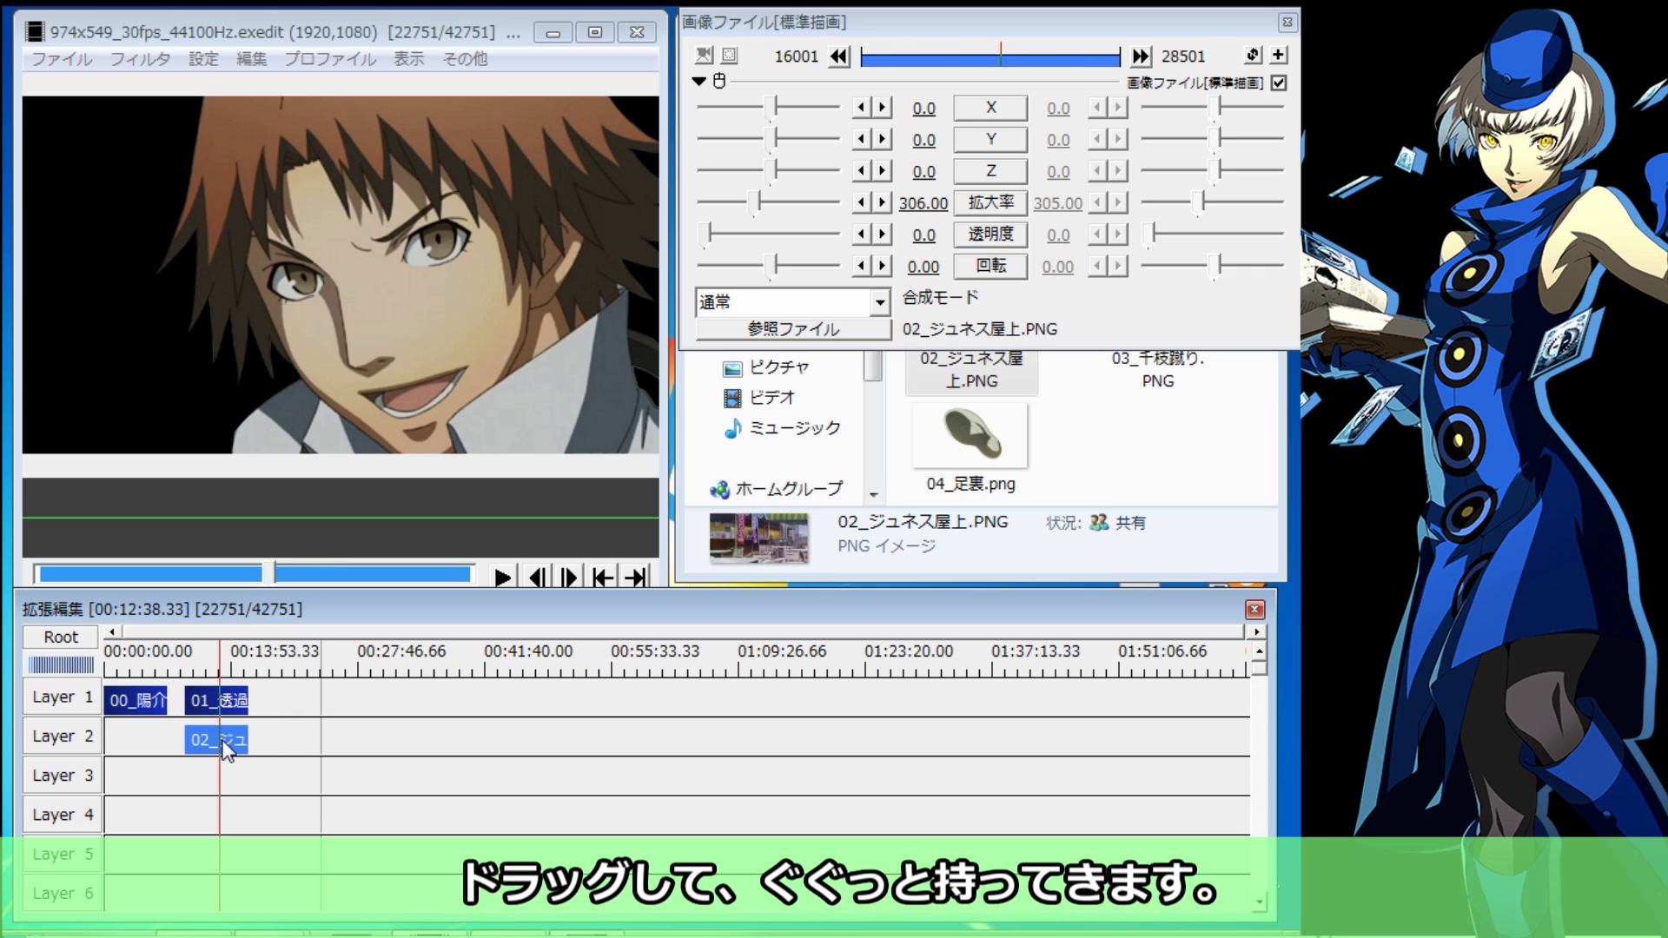
click(227, 749)
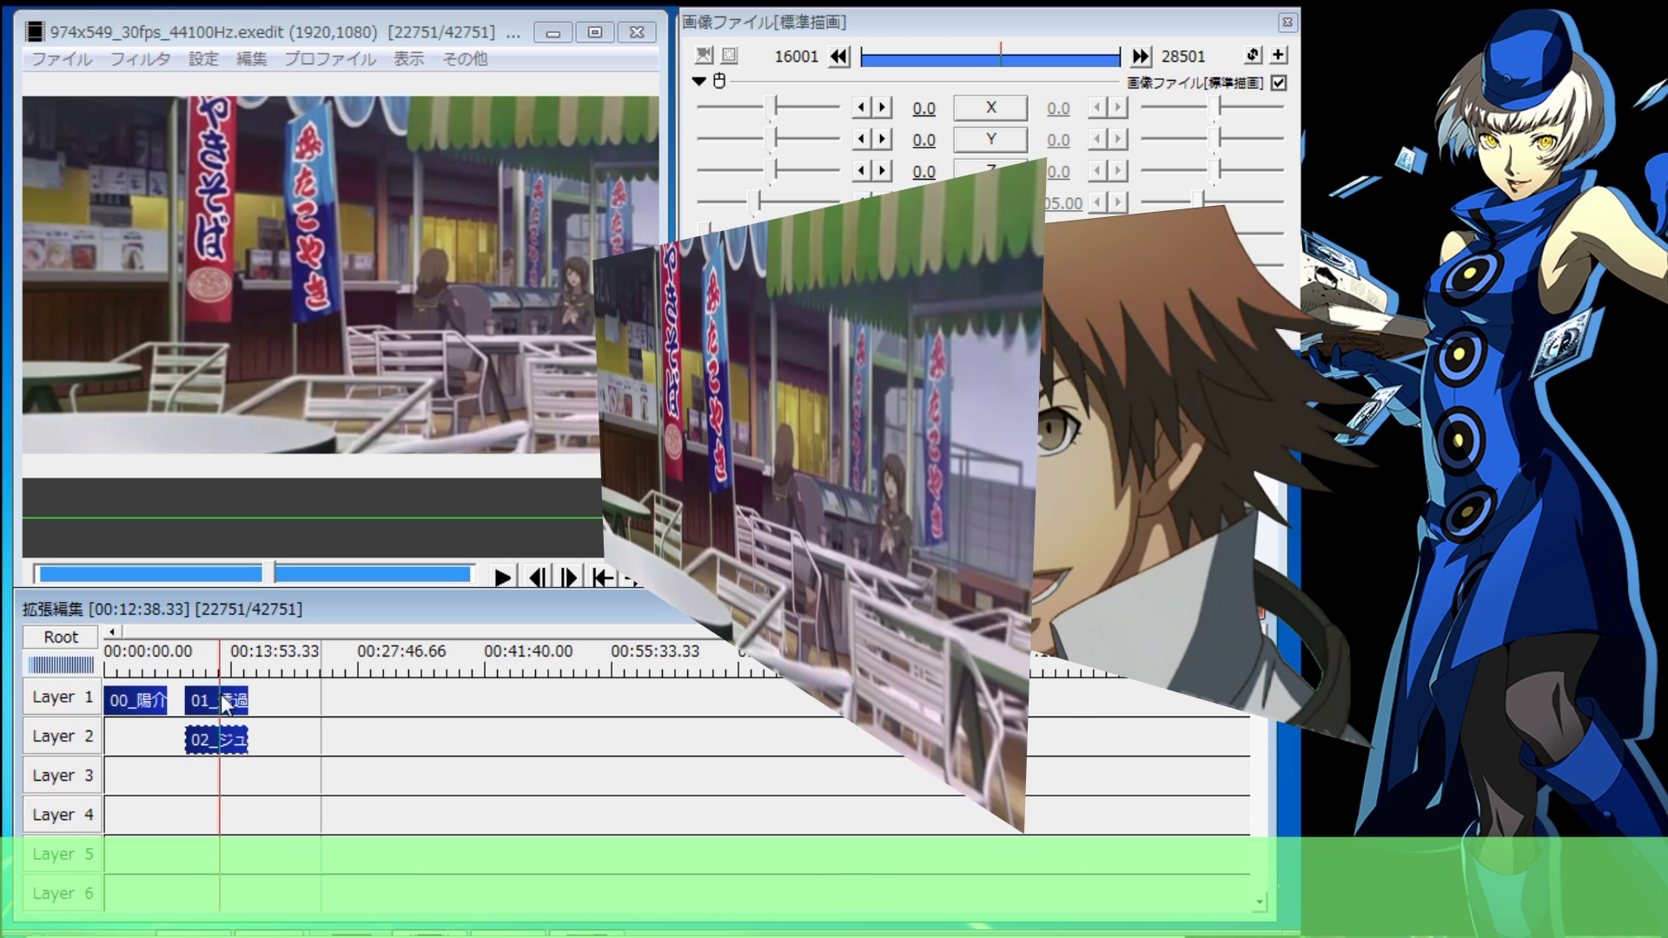
Move the 01_透過陽介 clip onto Layer 3, overlapping the rooftop clip in time
click(221, 698)
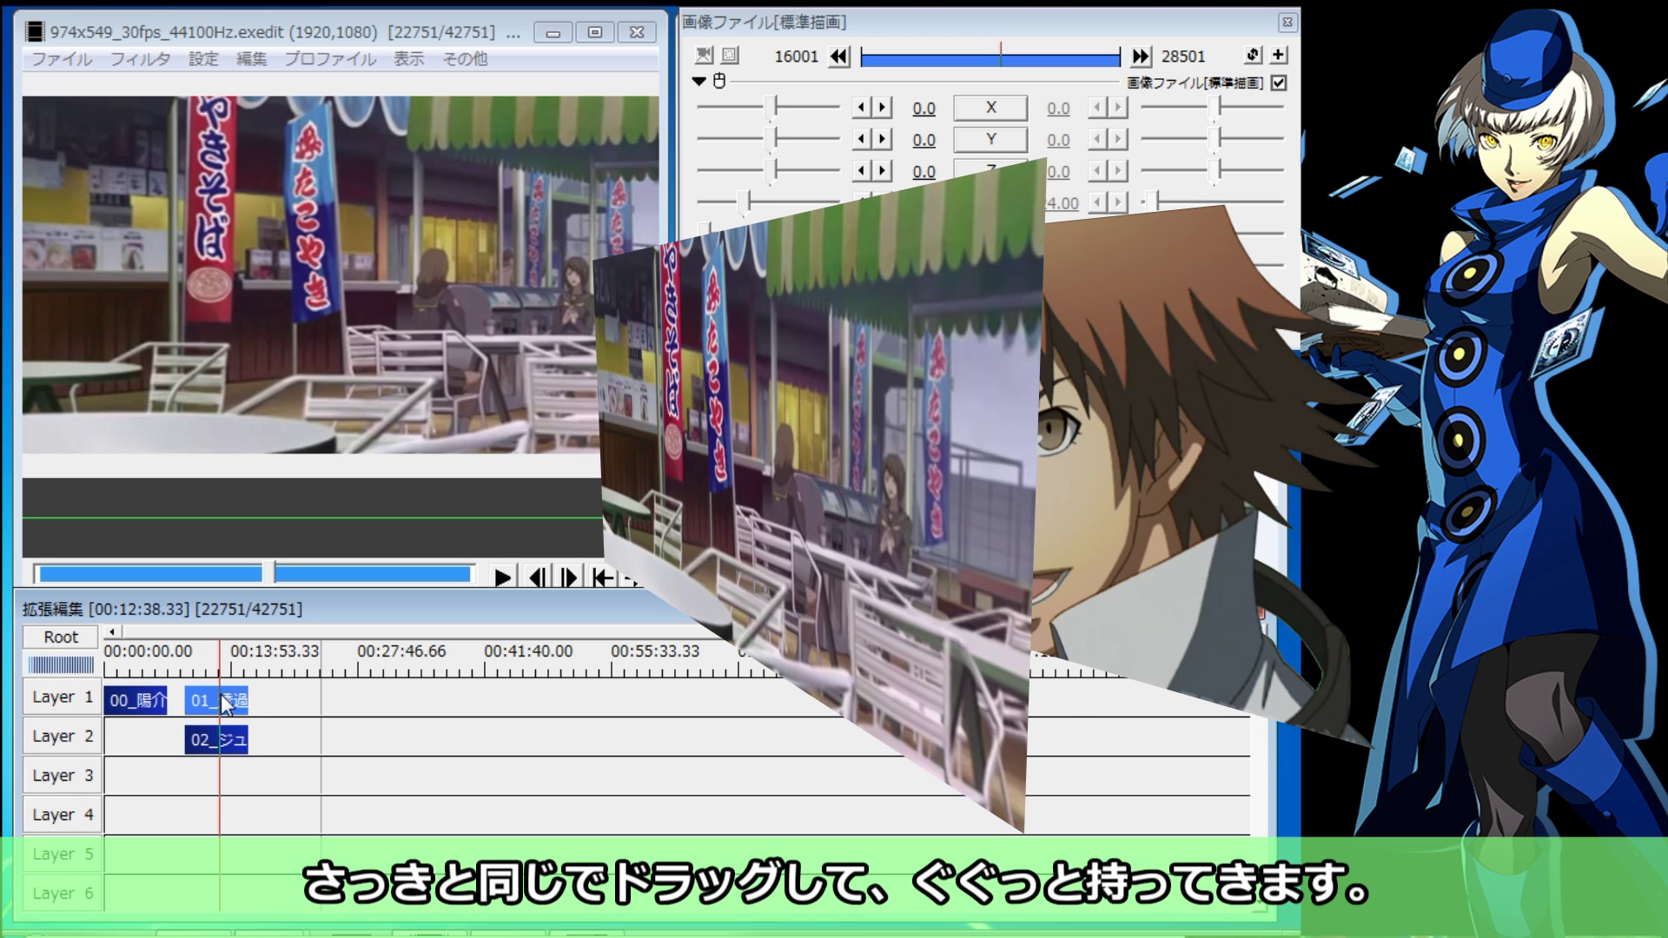
mouse_move(222, 697)
mouse_down()
mouse_move(287, 709)
mouse_move(217, 783)
mouse_up()
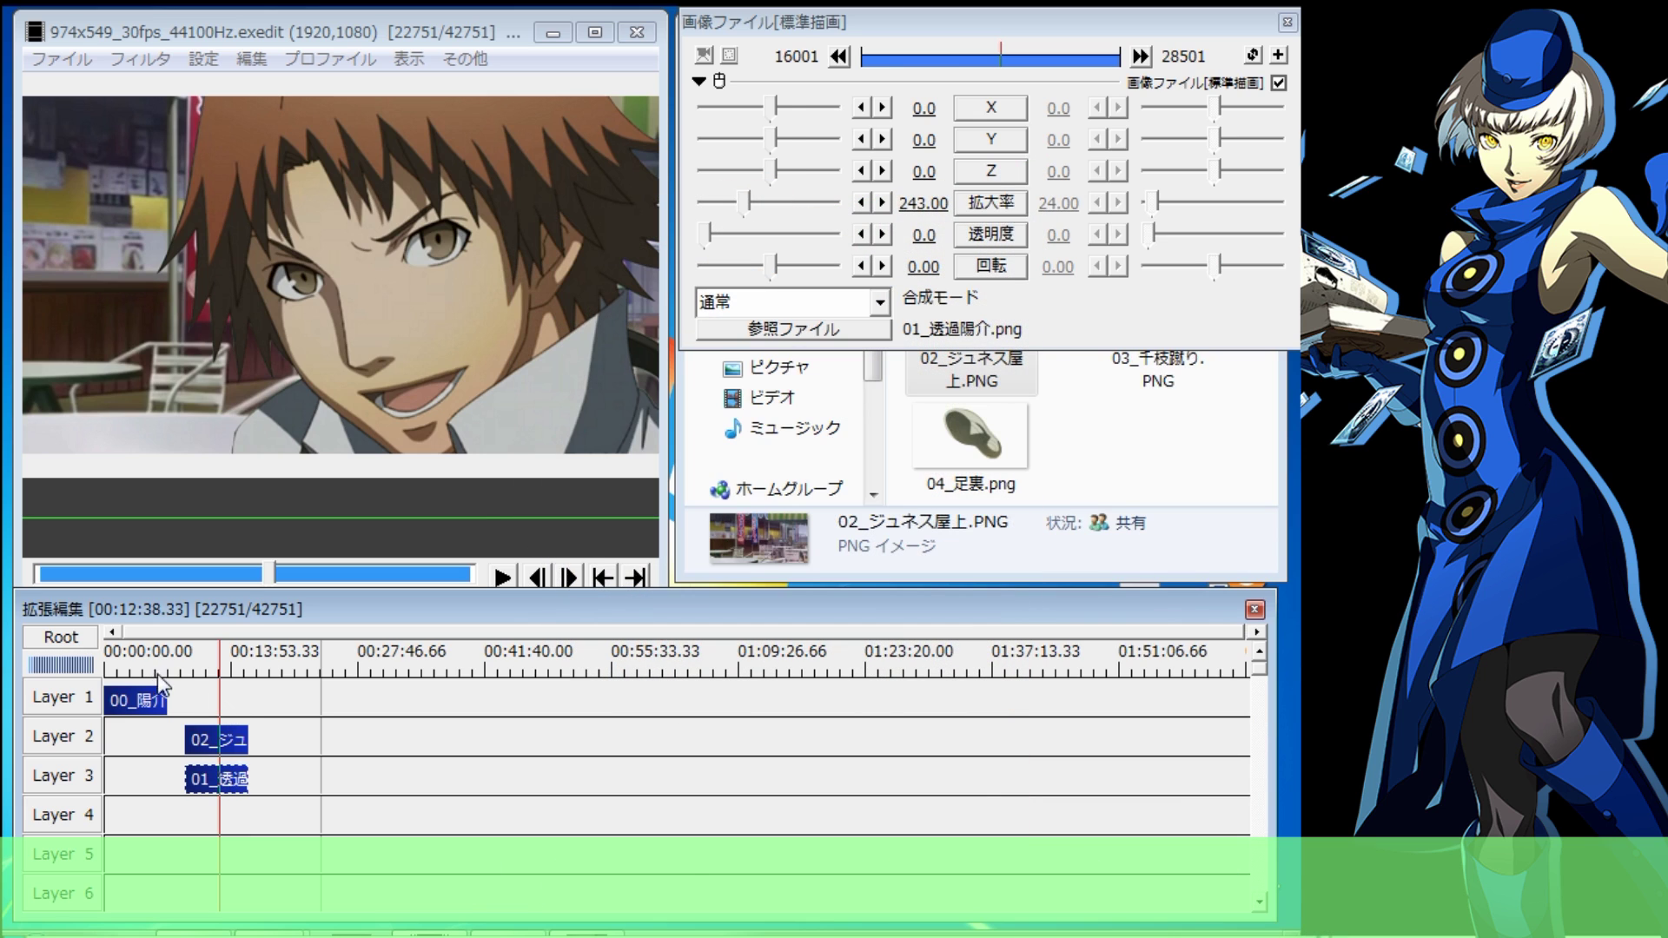
click(136, 667)
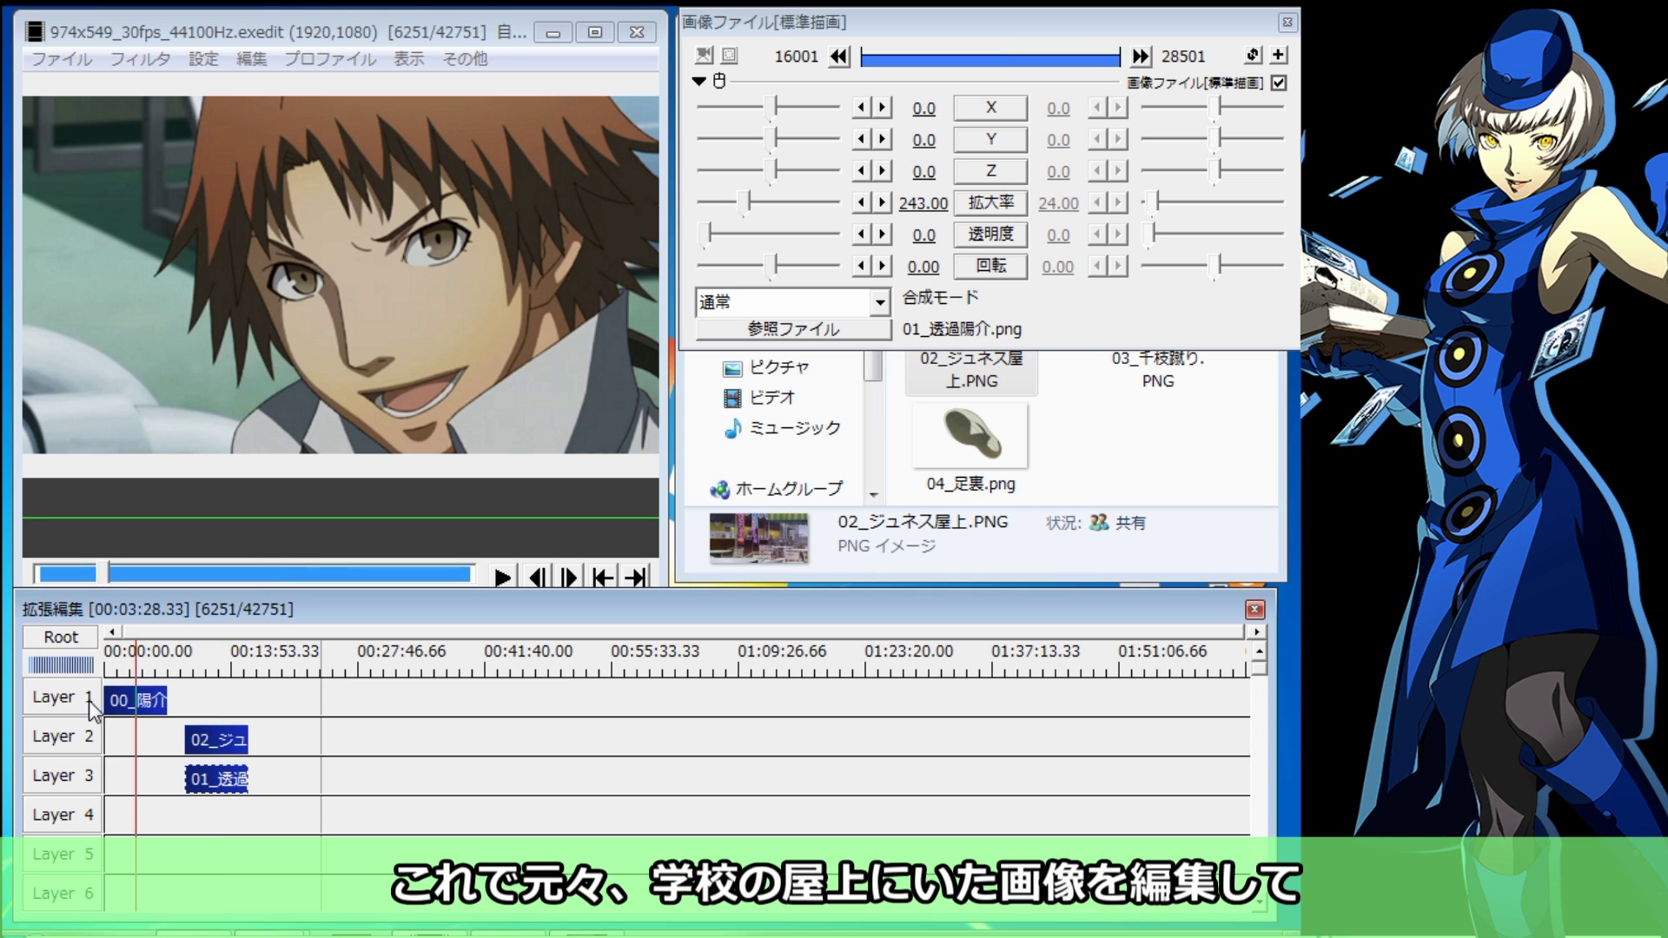
Move the playhead over the overlapping Layer 2 and Layer 3 clips to preview the composite
click(217, 667)
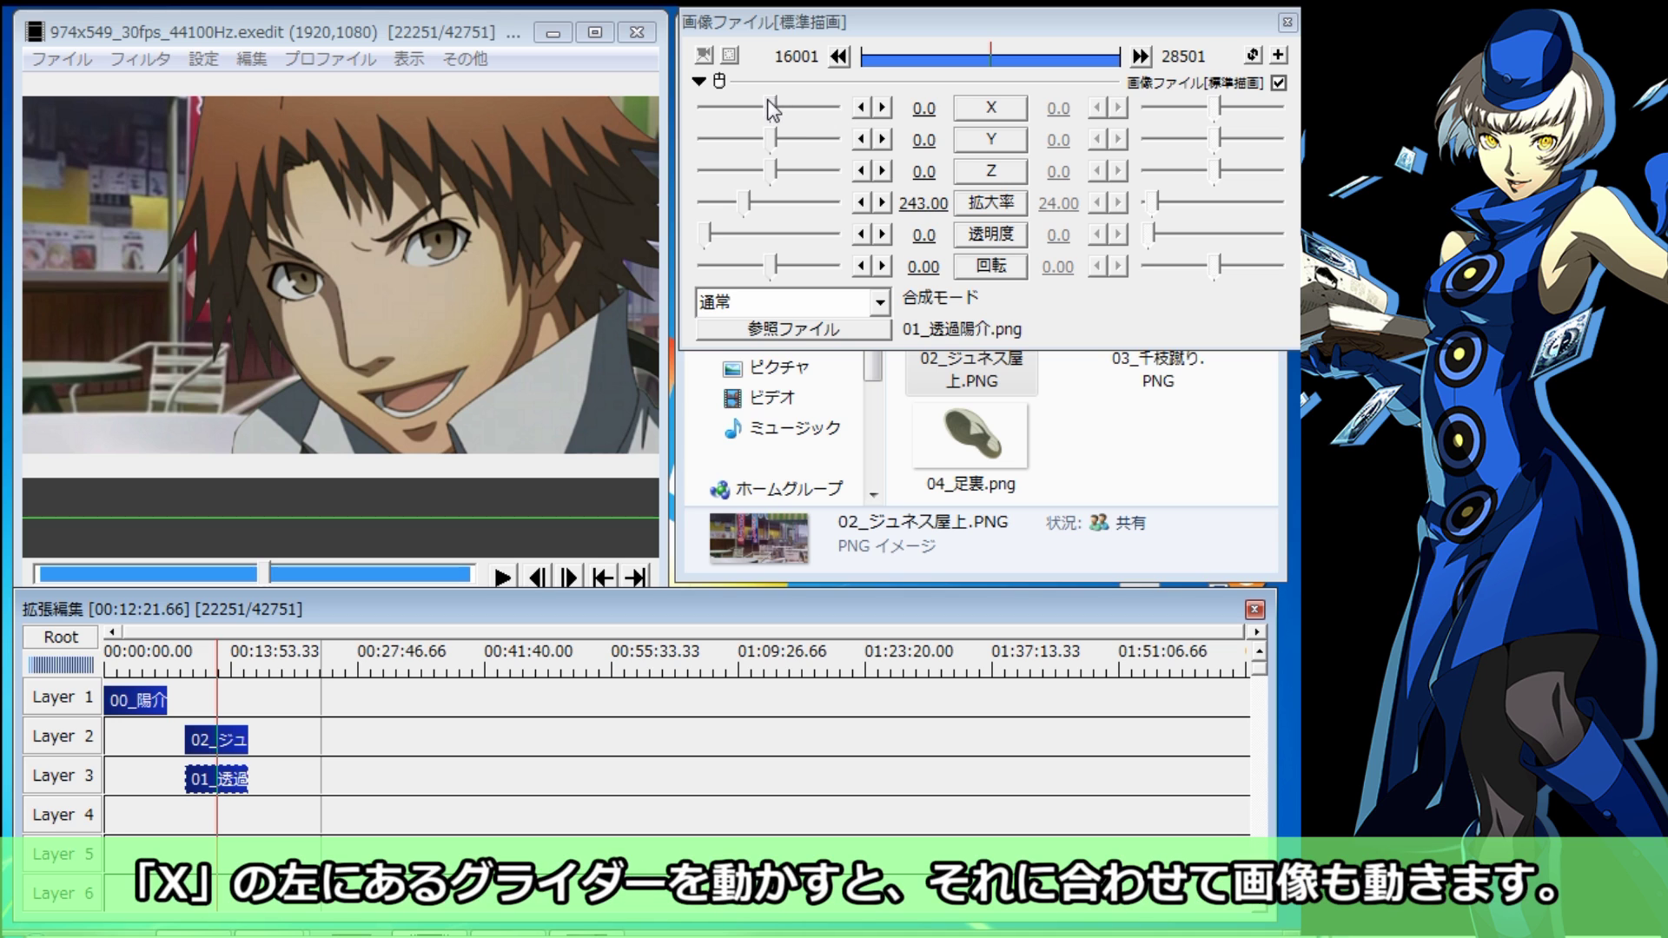
Slide the 01_透過陽介 character's X position left, then back toward the right
mouse_move(771, 107)
mouse_down()
mouse_move(742, 112)
mouse_move(805, 116)
mouse_up()
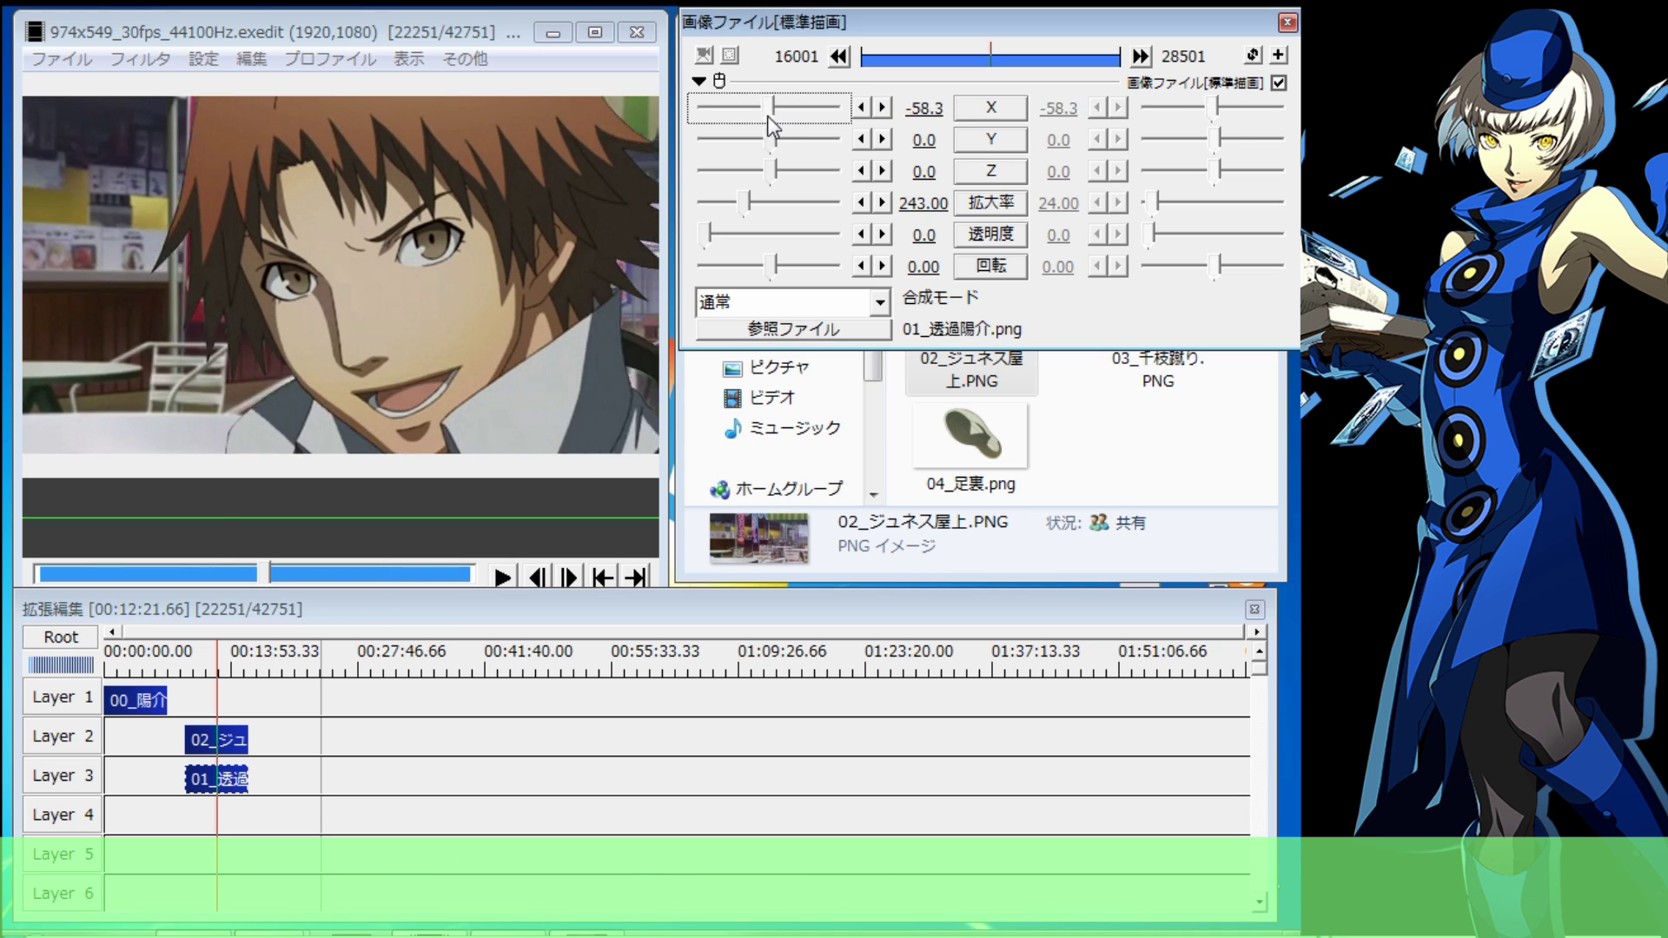
drag(805, 117, 747, 118)
drag(911, 113, 1142, 118)
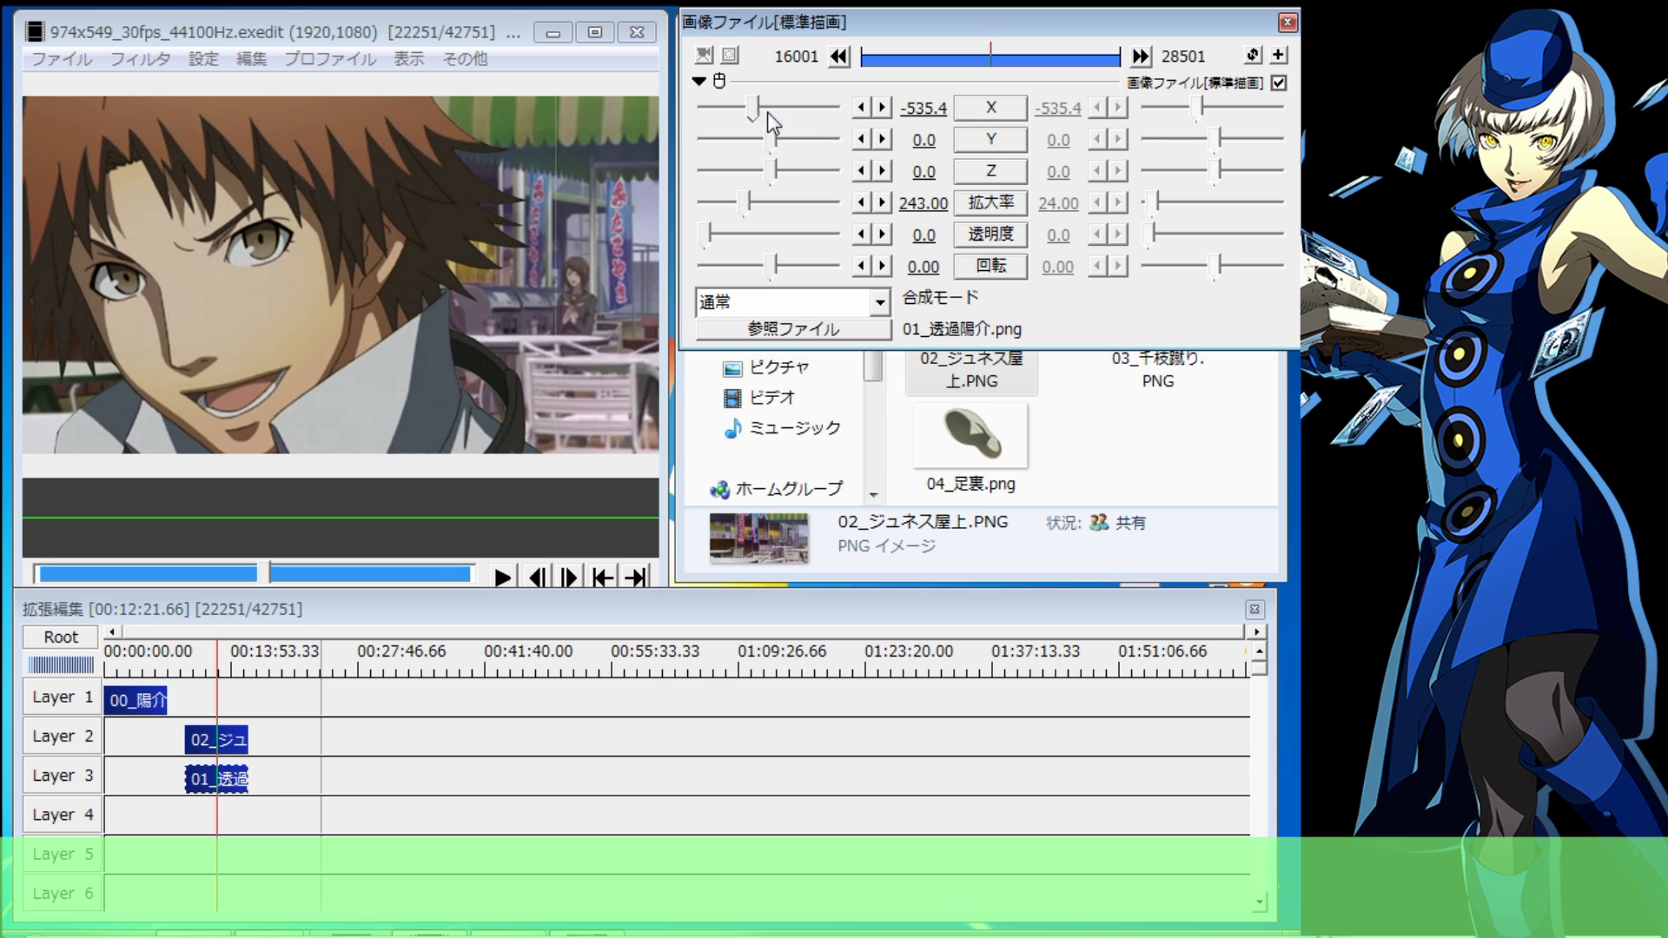
mouse_move(752, 107)
mouse_down()
mouse_move(786, 111)
mouse_move(732, 112)
mouse_move(805, 110)
mouse_up()
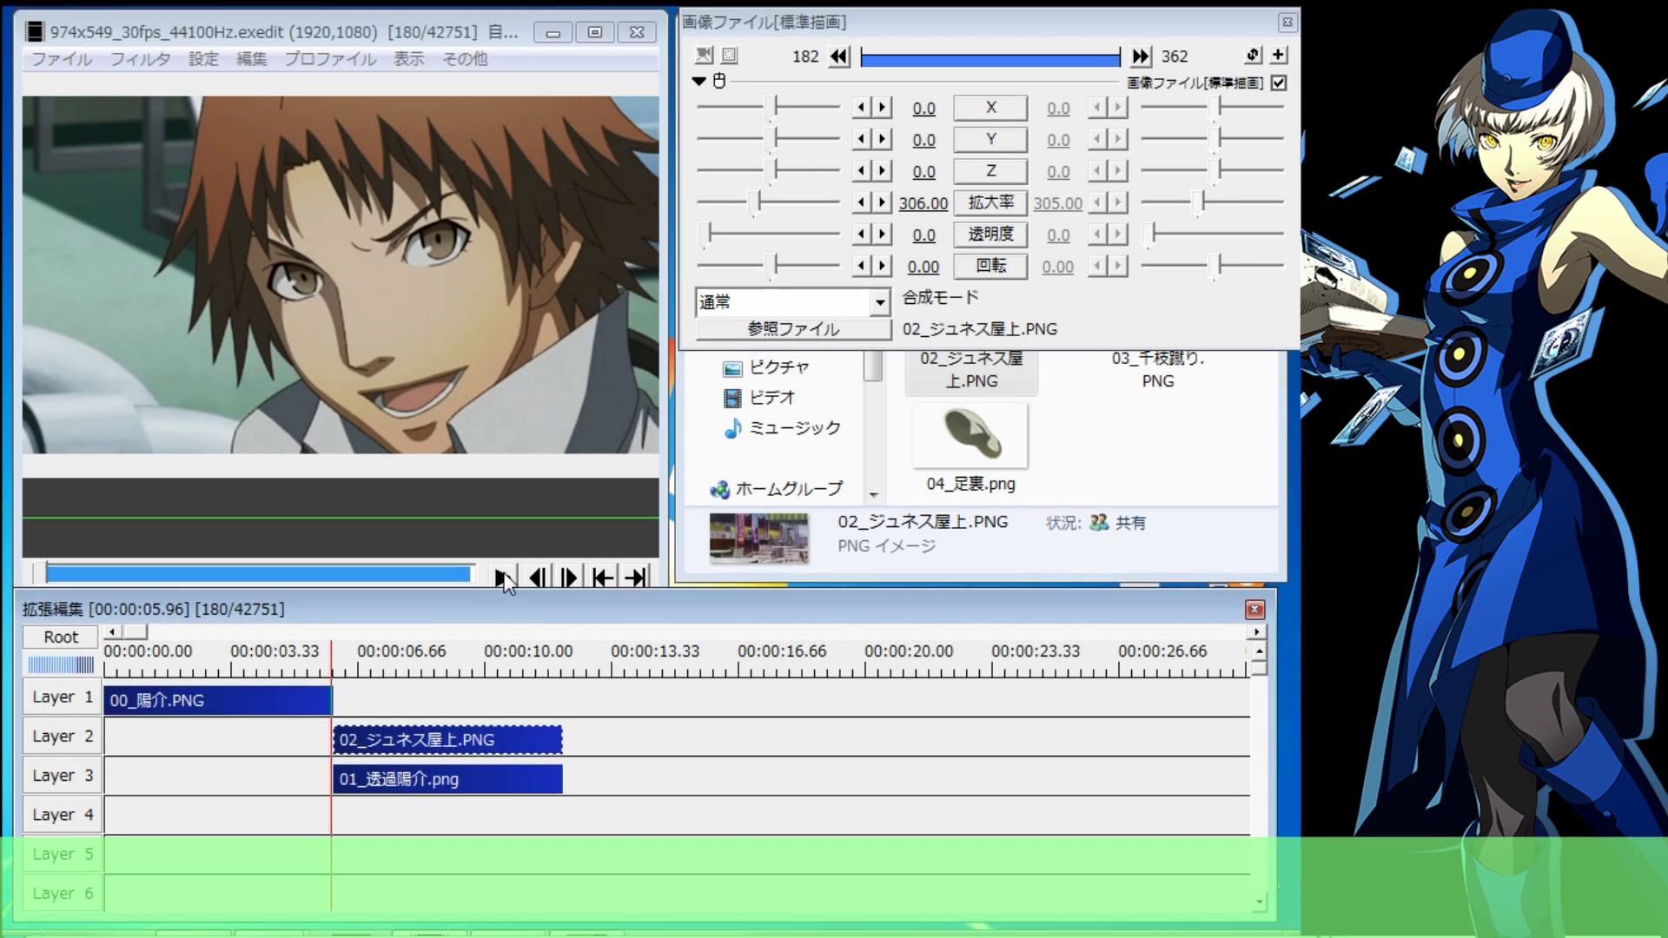
Play the clip, then set the character's X movement to 直線移動
click(504, 574)
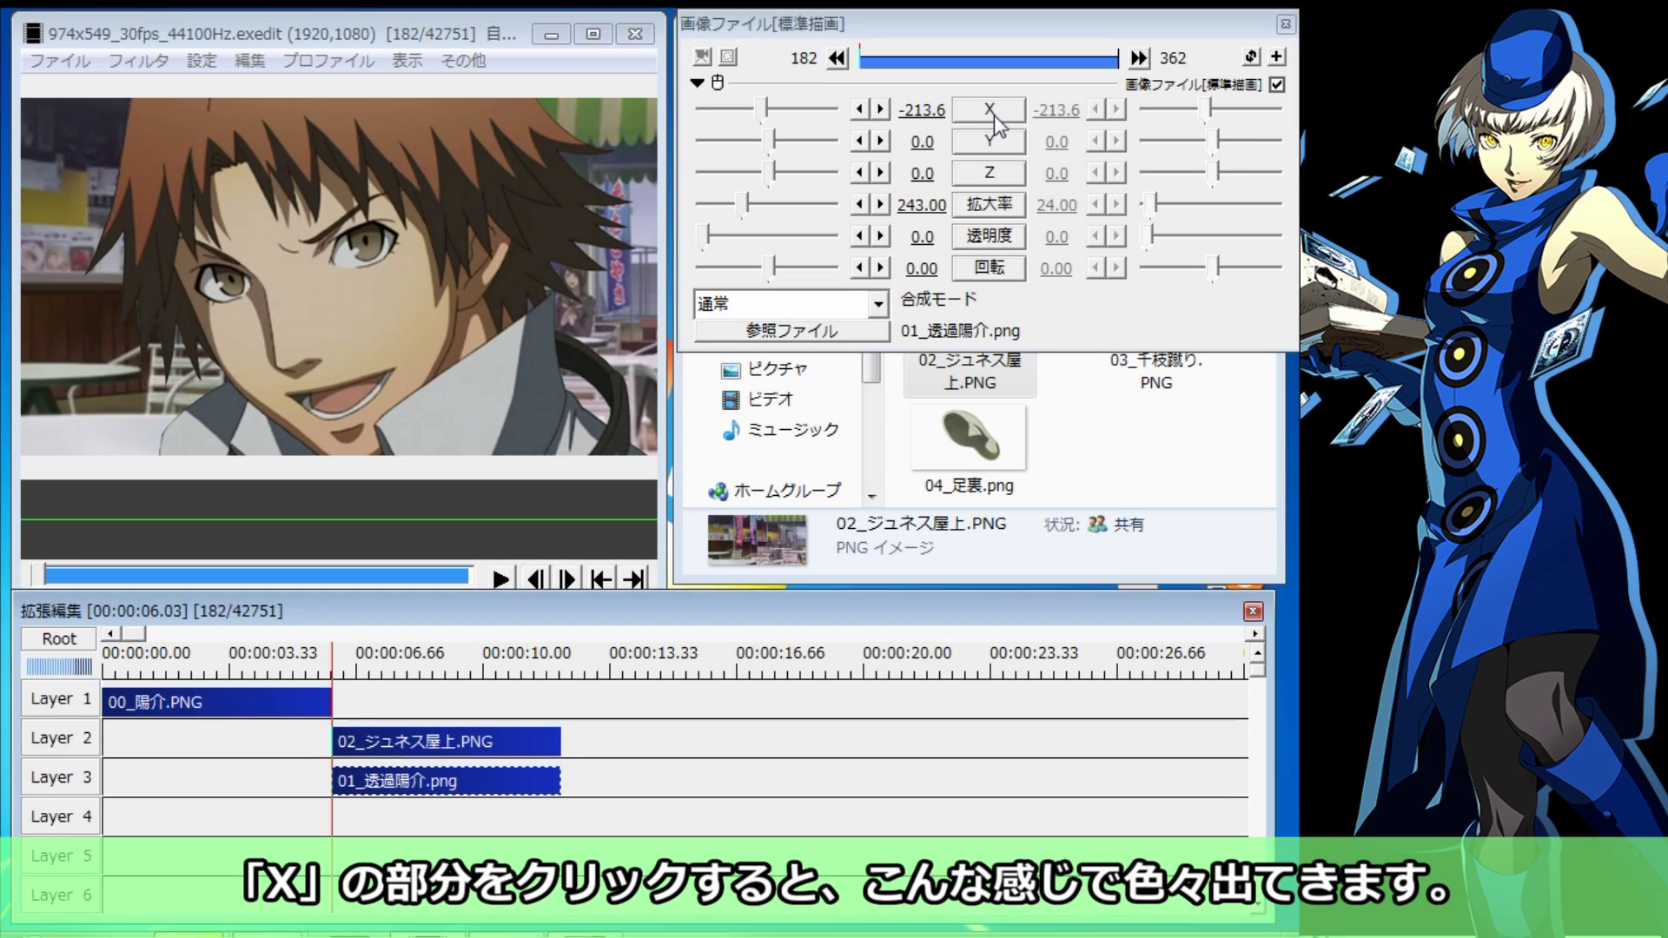
click(994, 115)
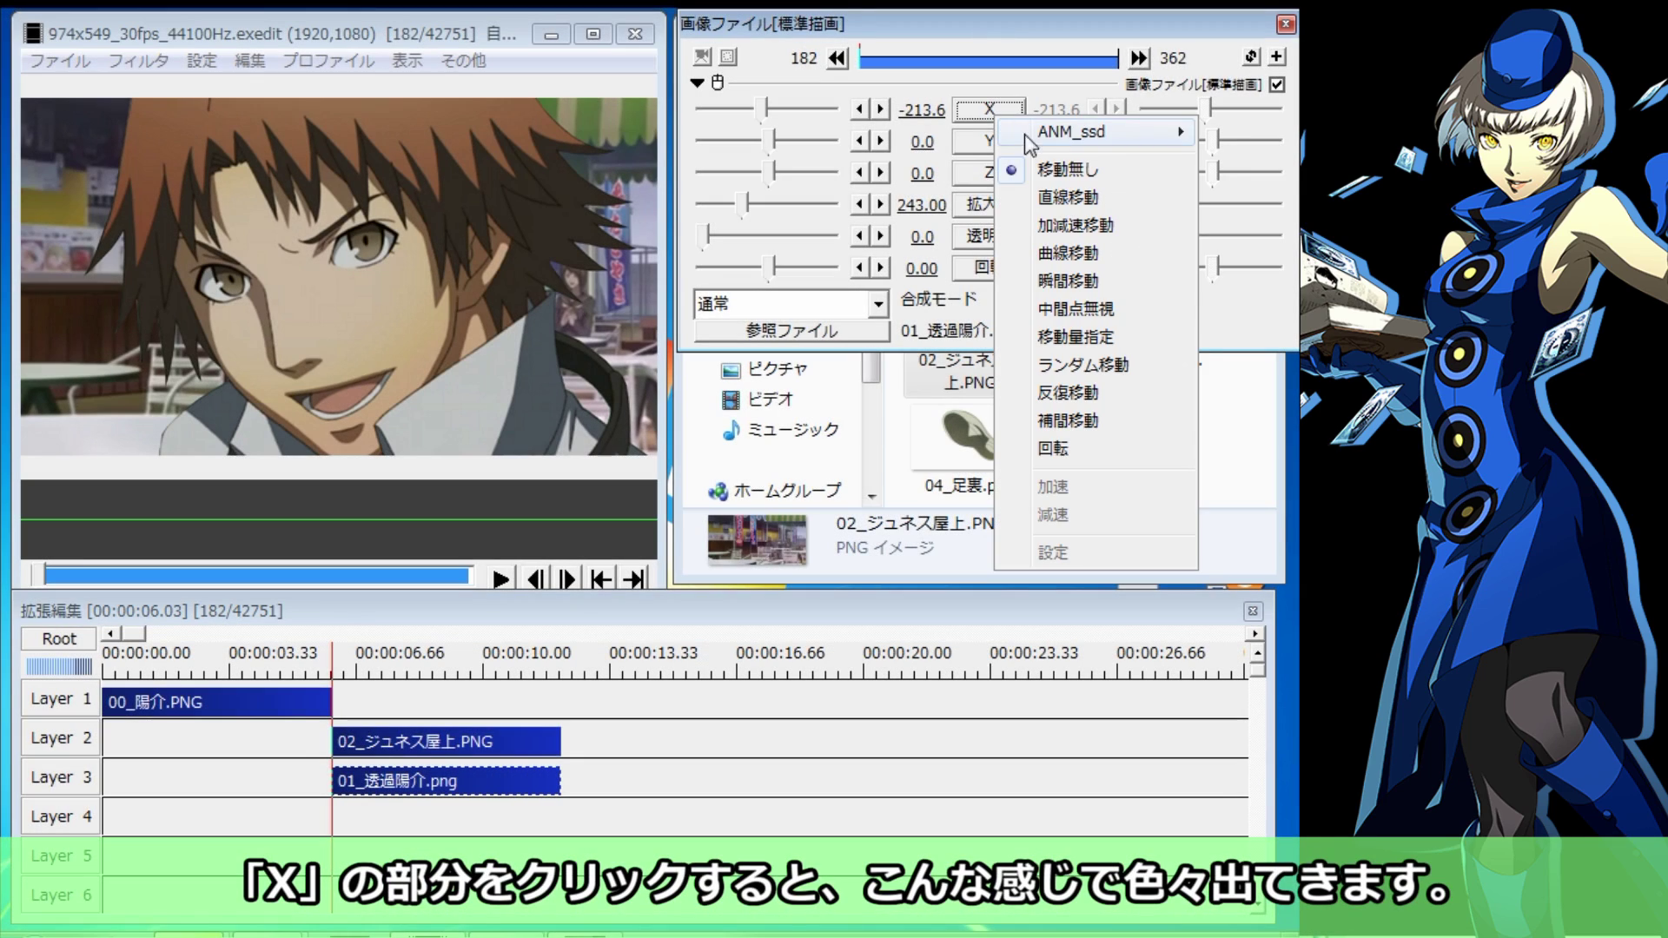
click(1055, 205)
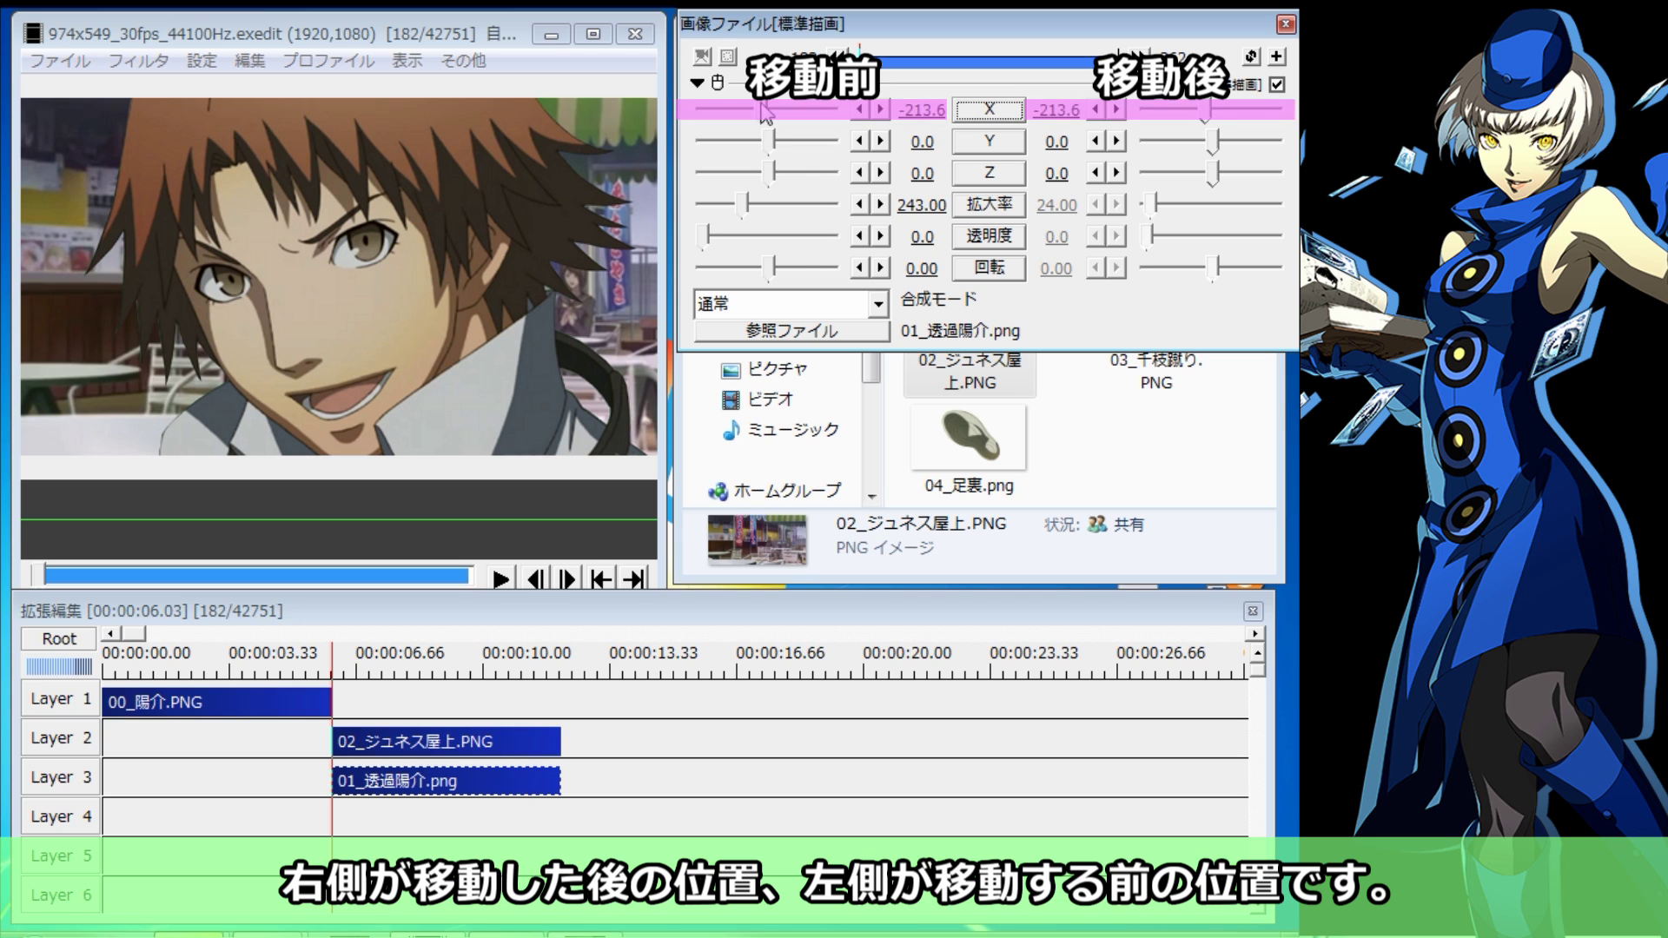
Set the character's X to 1301.0 at the first frame and -679.6 at the last
drag(762, 111, 812, 110)
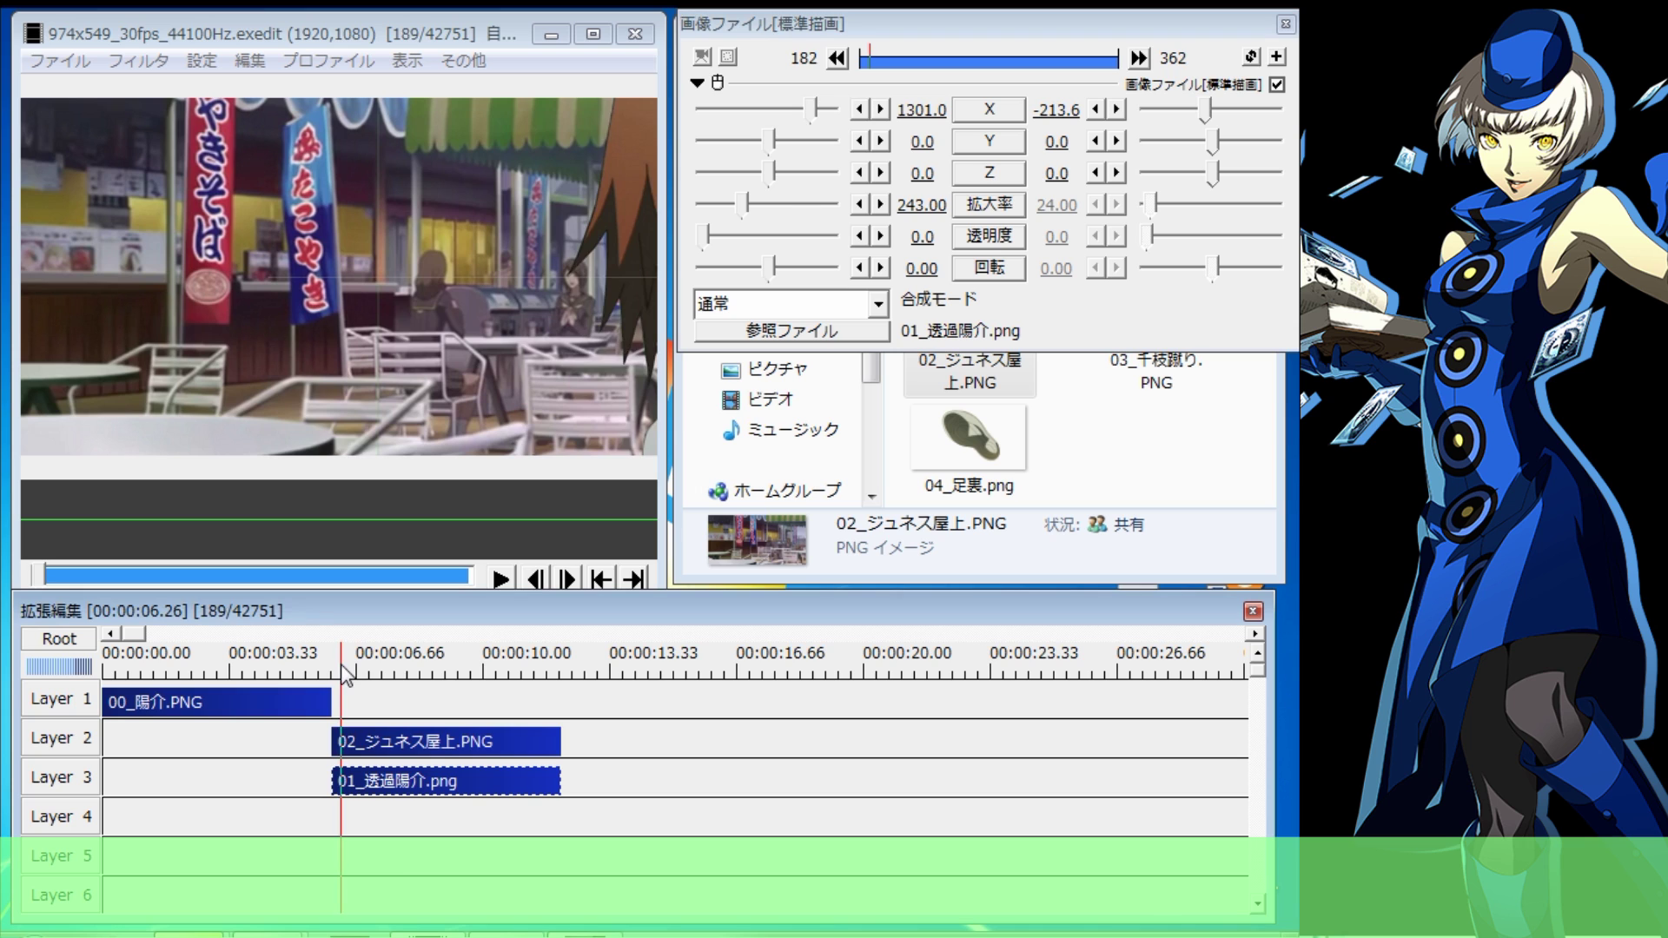
drag(340, 663, 561, 678)
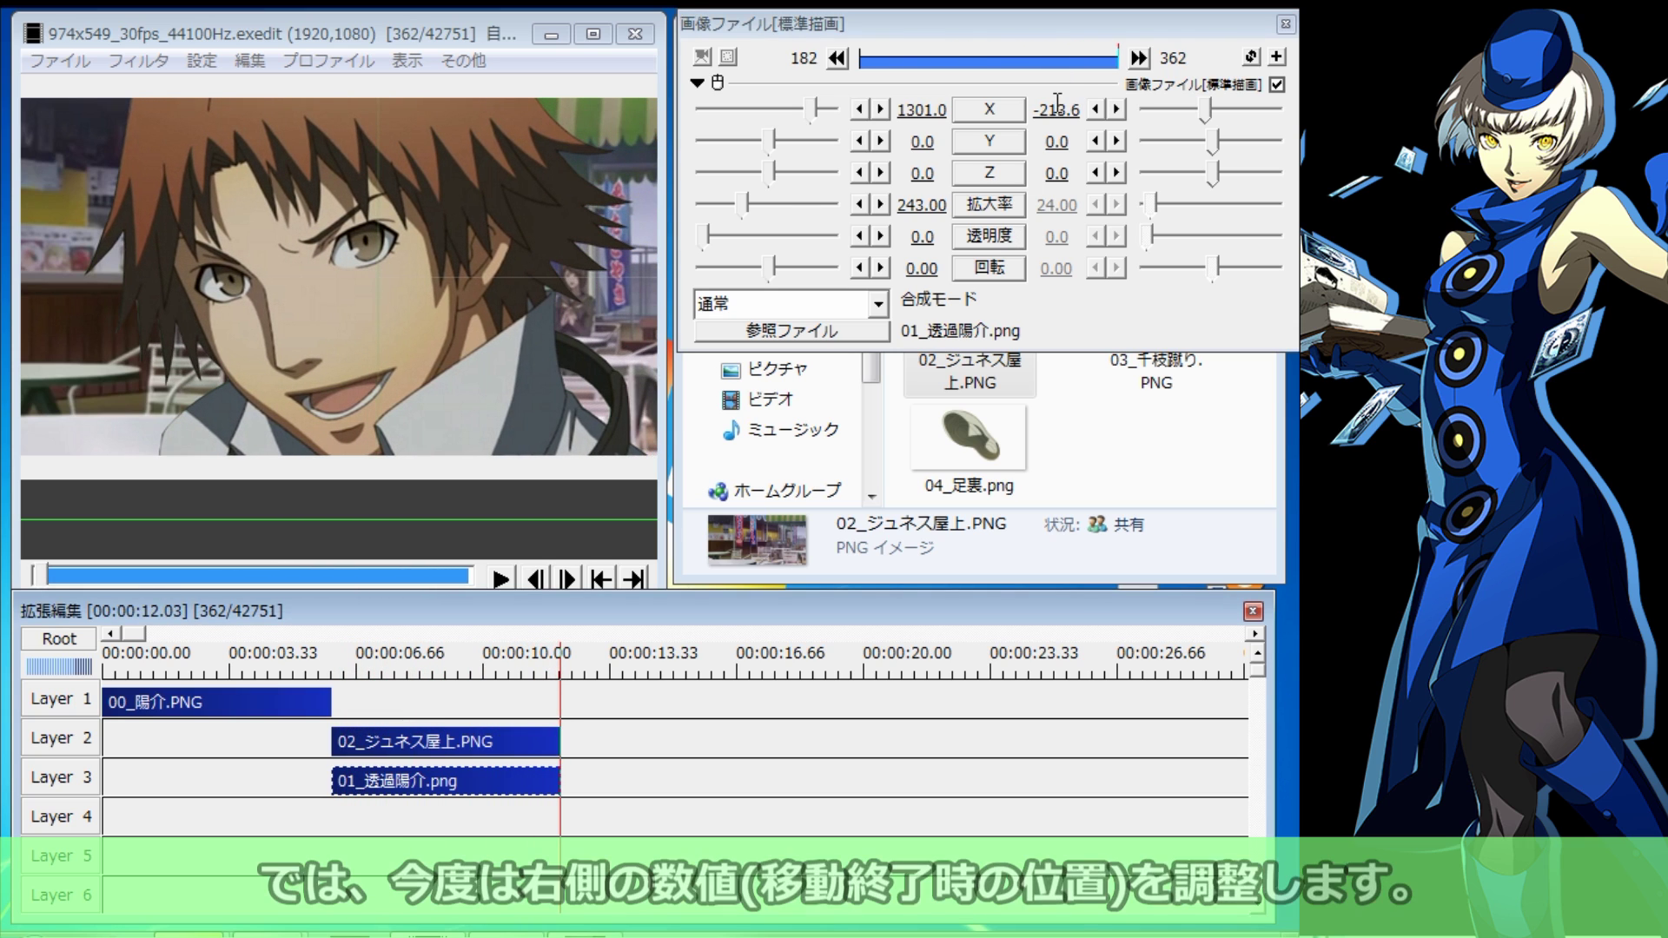
click(1138, 63)
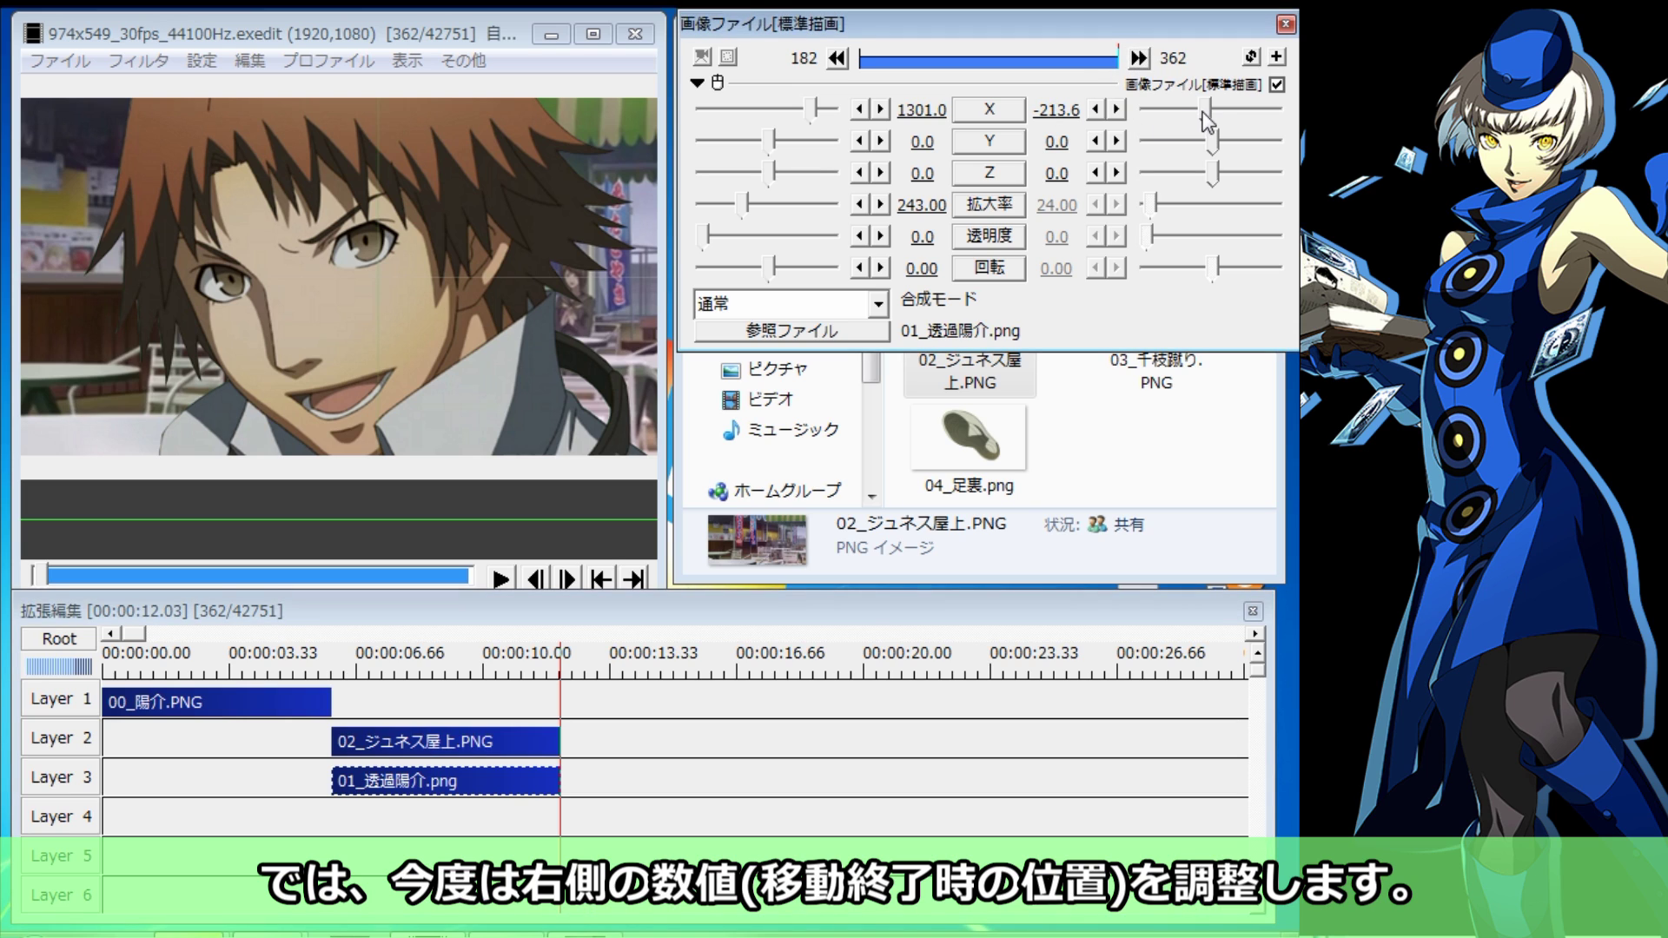
drag(1204, 113, 1187, 111)
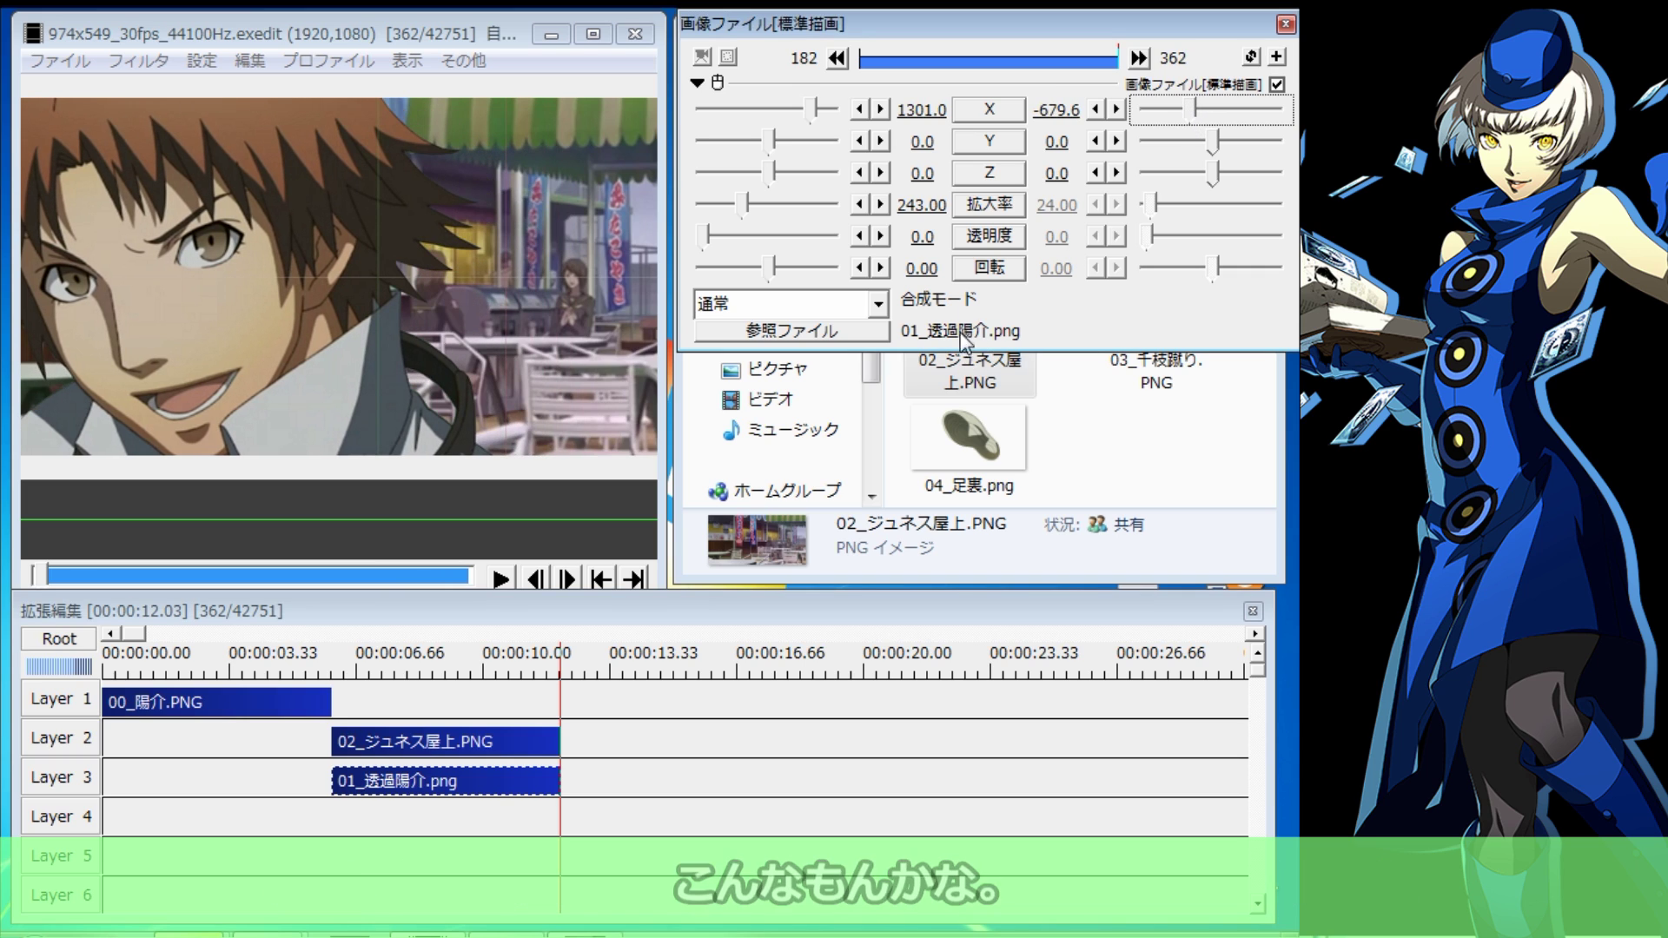
click(836, 59)
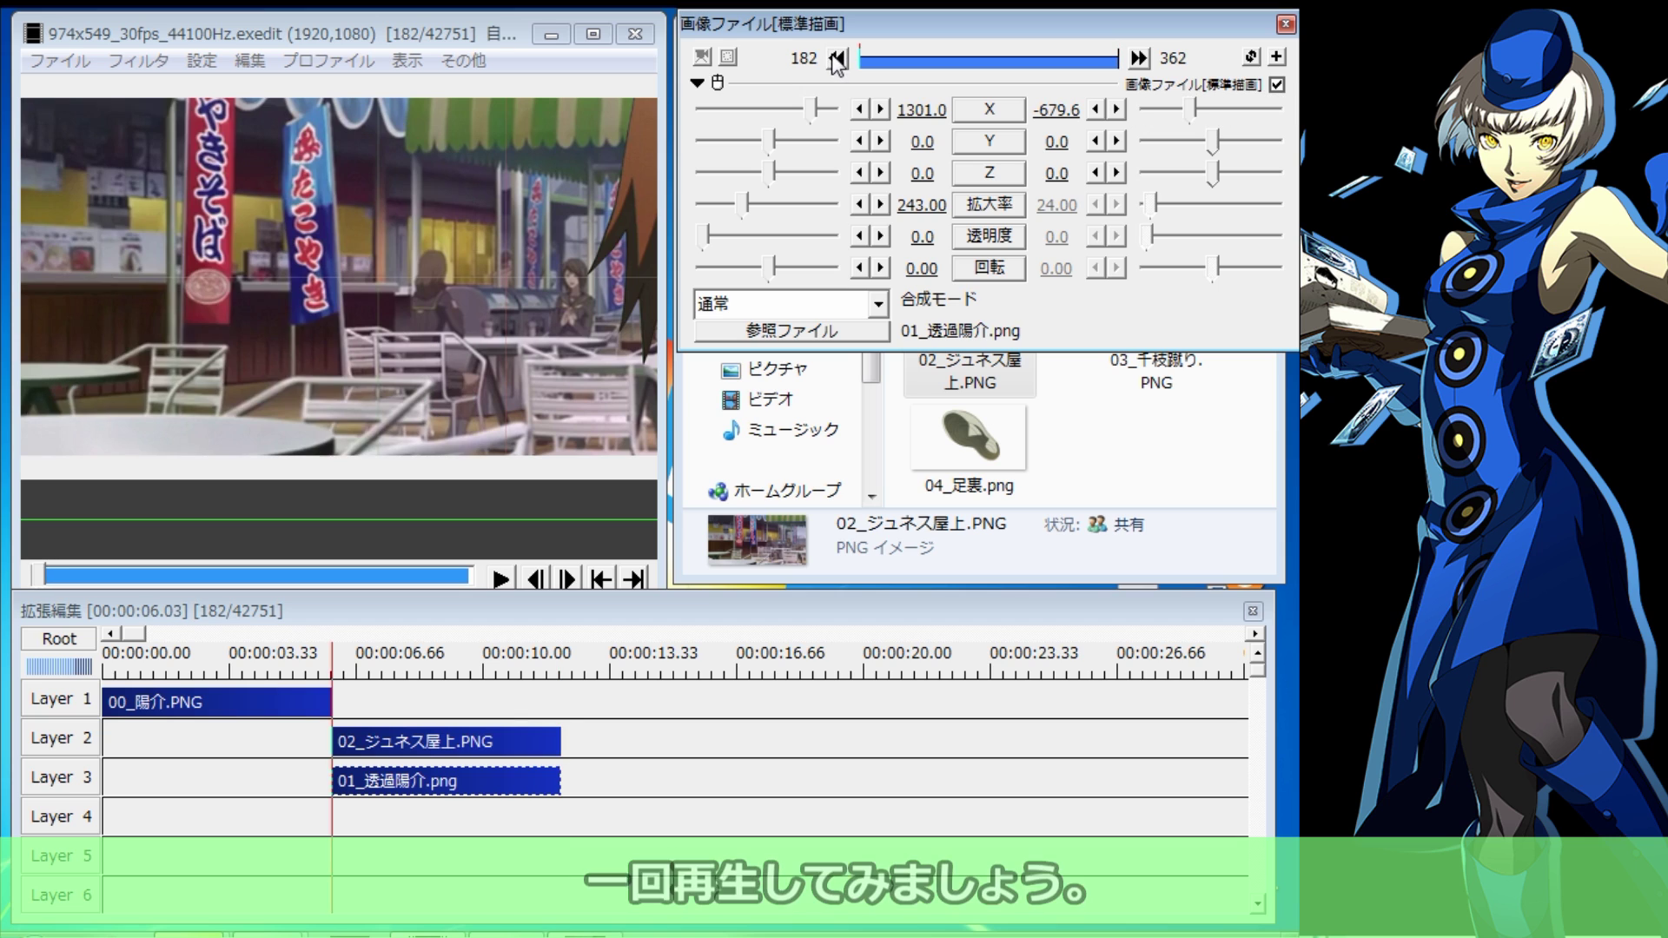
click(502, 580)
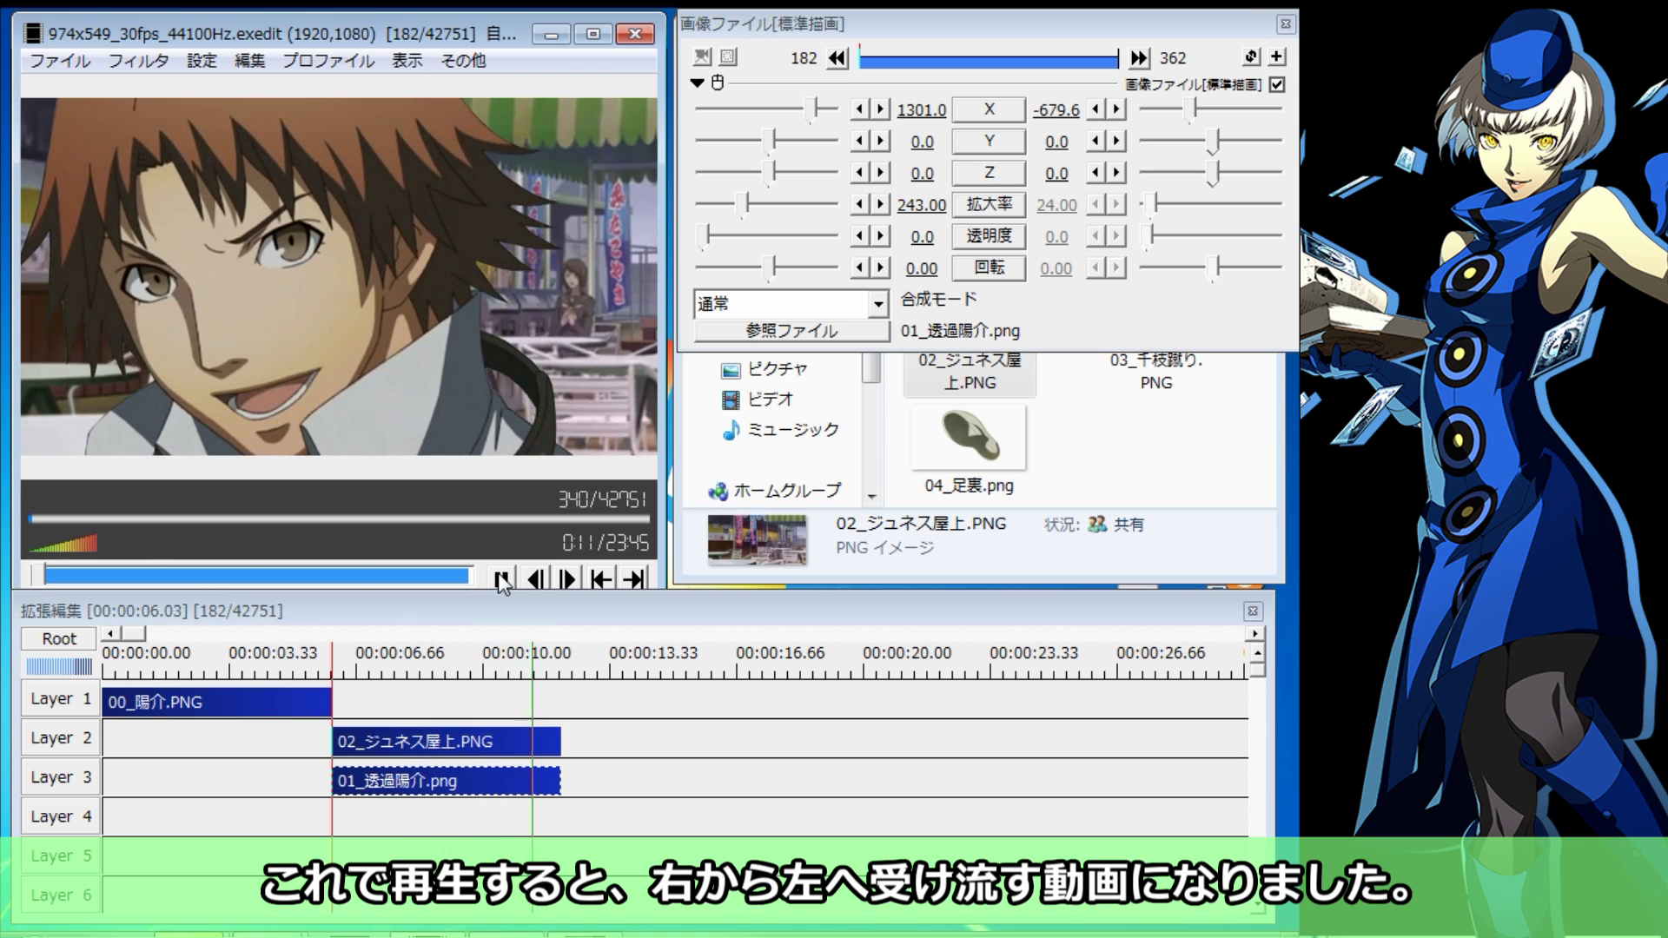
click(502, 579)
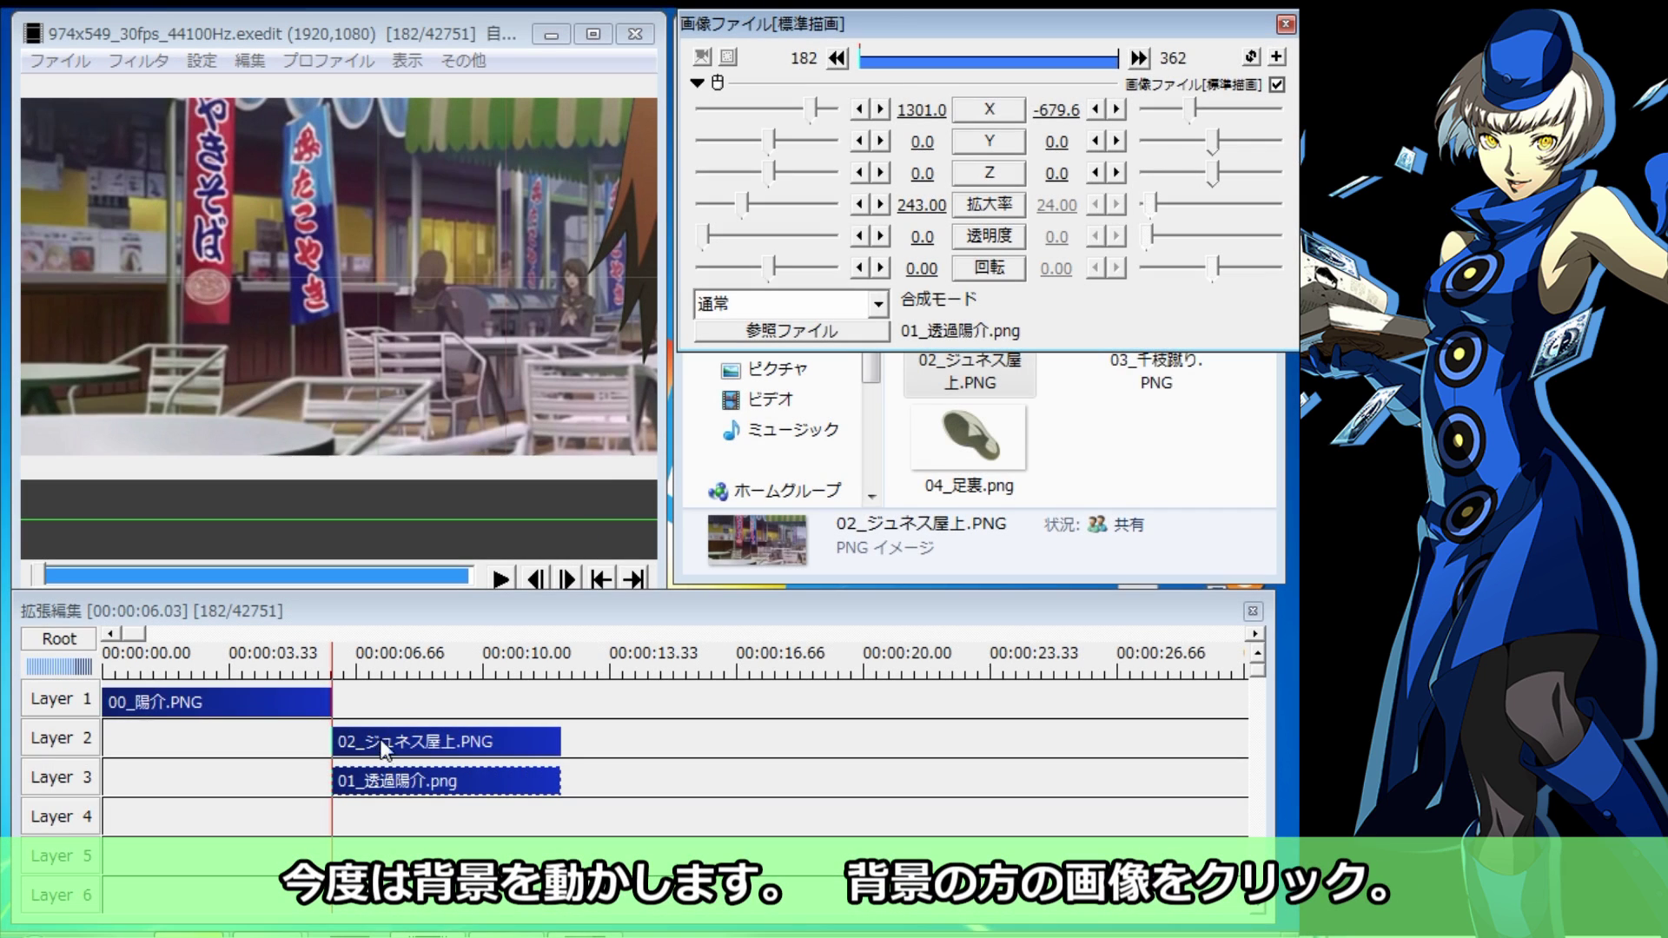
Give 02_ジュネス屋上.PNG straight-line X movement, starting just far enough over to hide black edges
click(386, 745)
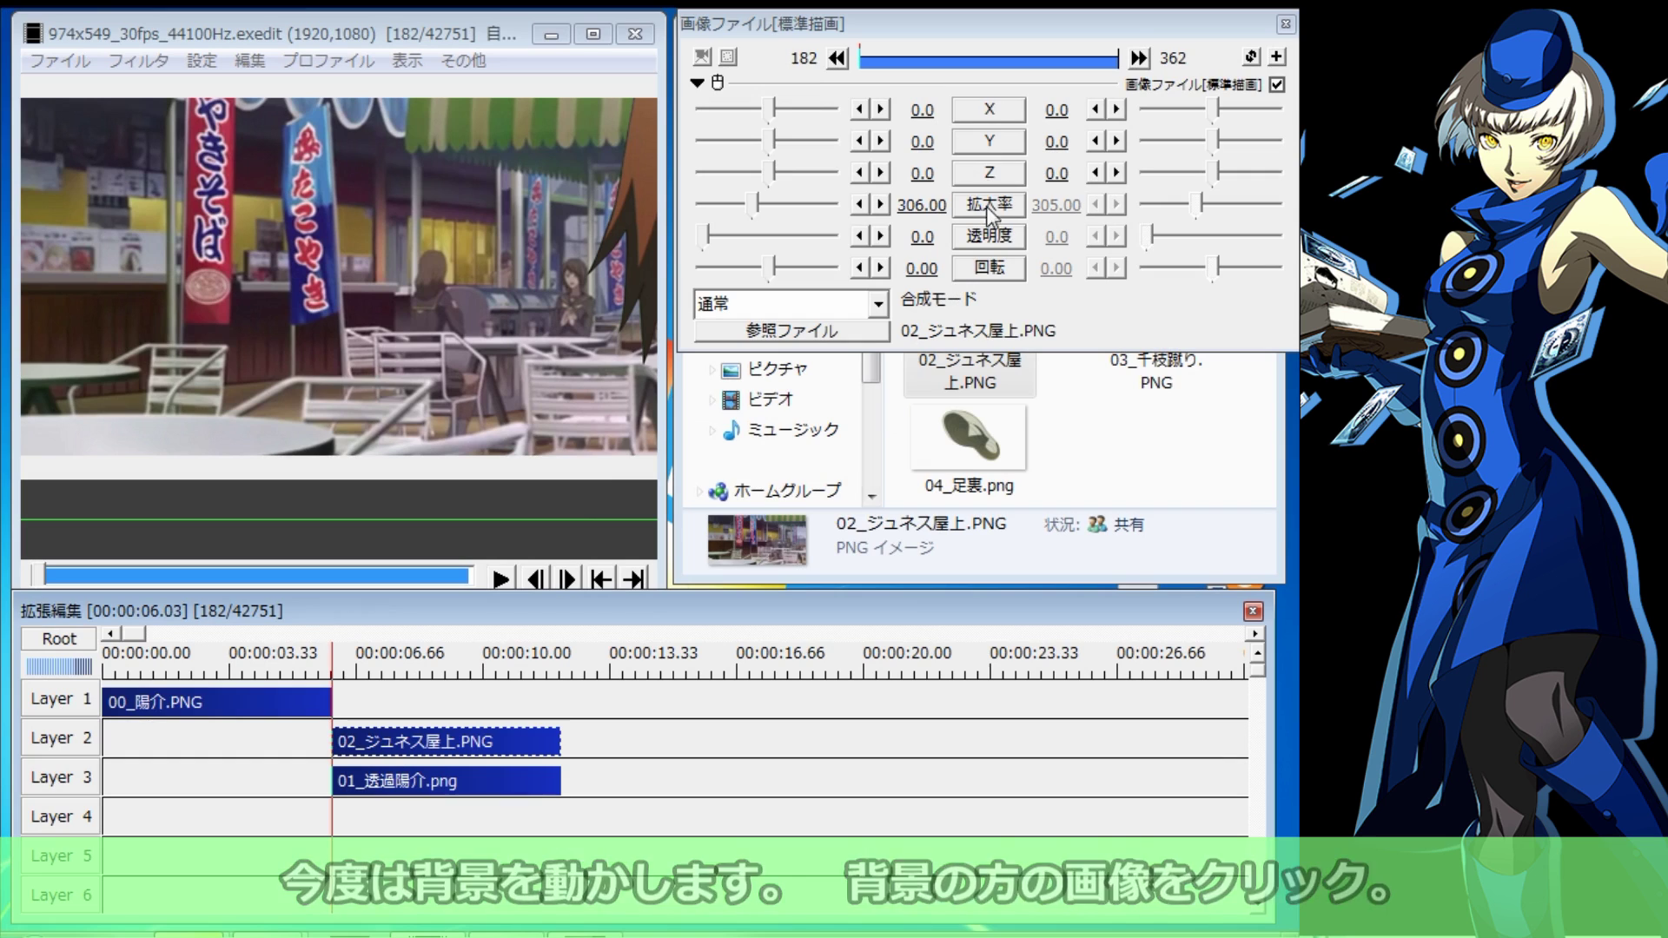
click(984, 111)
click(1049, 200)
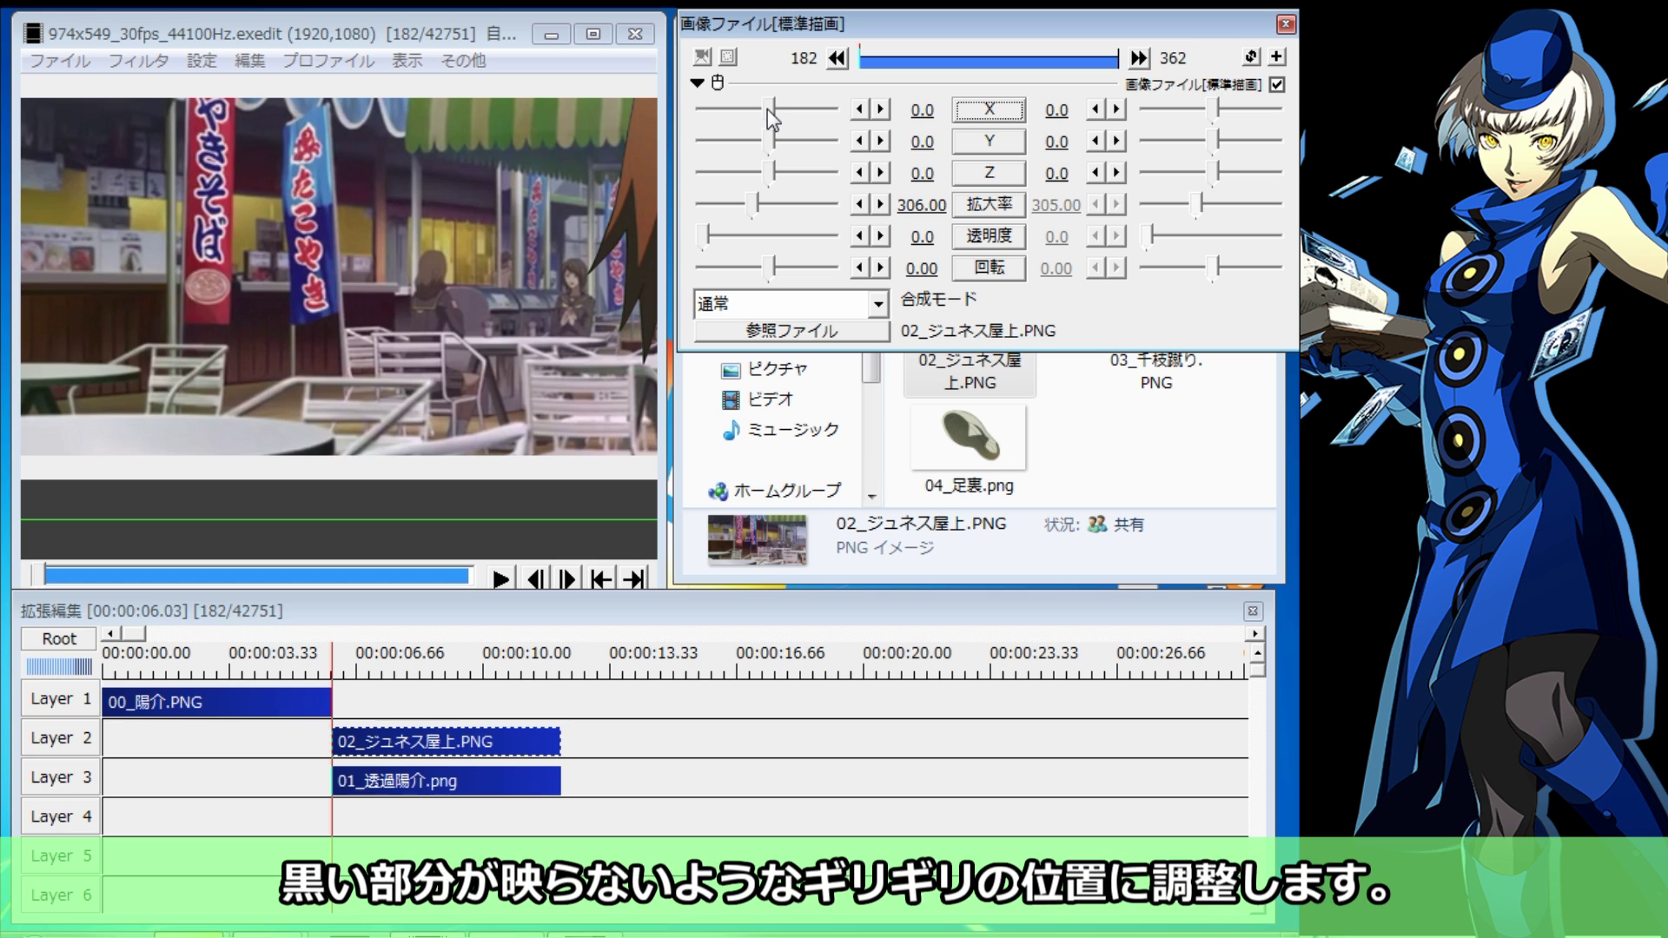
drag(768, 108, 791, 111)
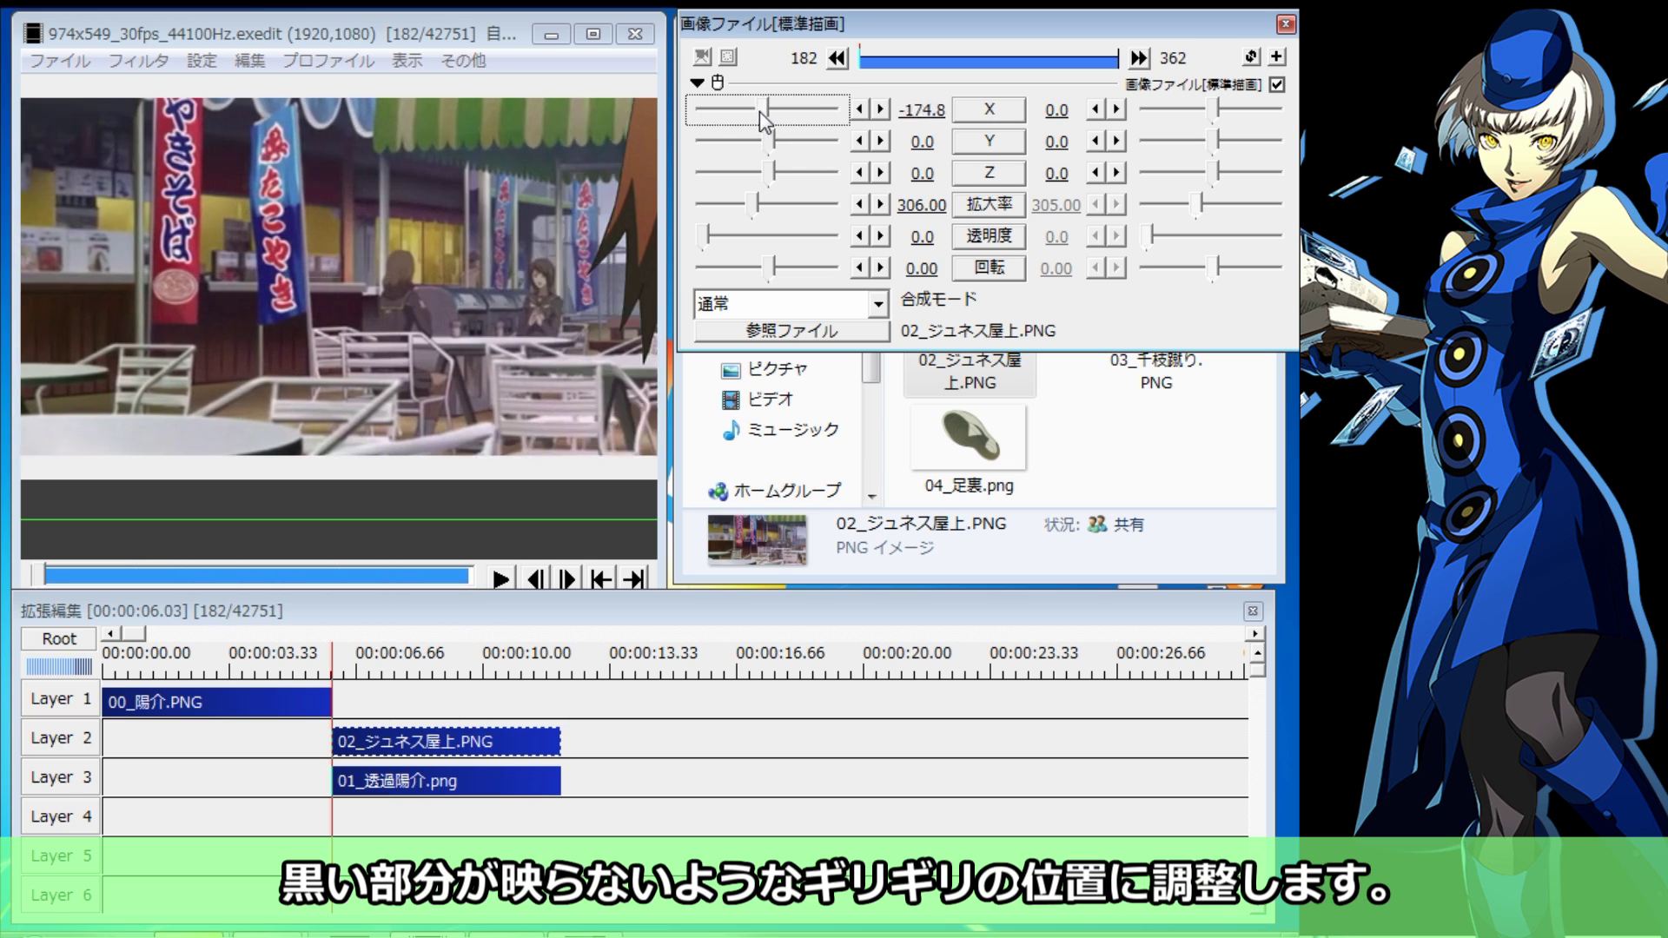
drag(792, 112, 771, 111)
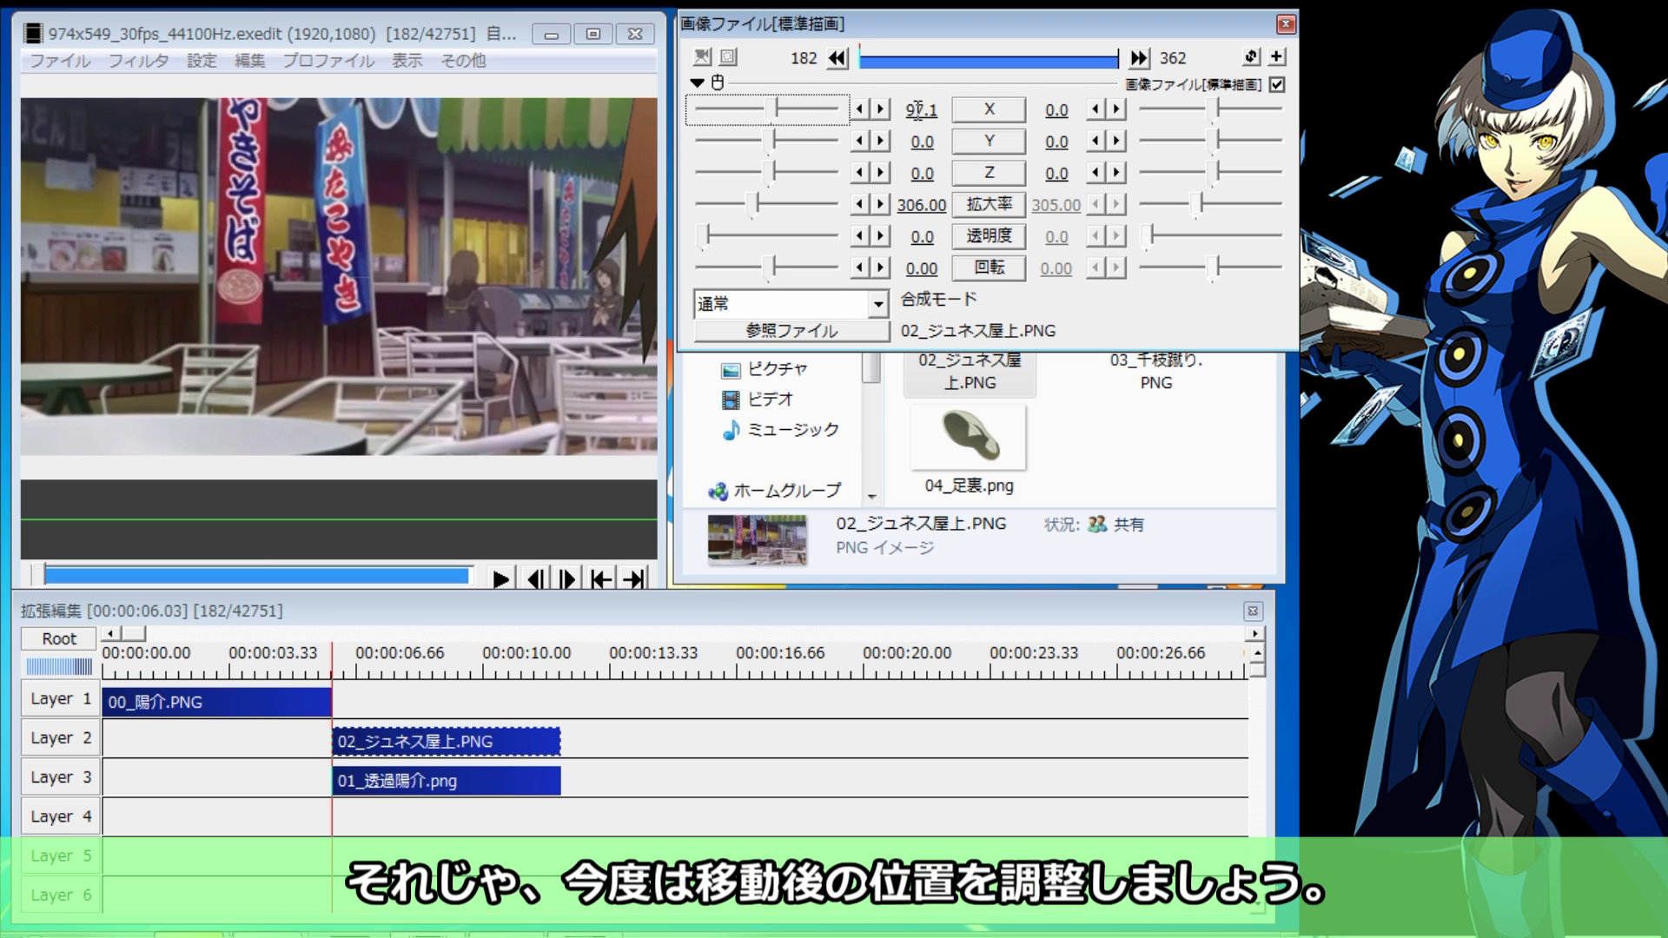
click(1138, 61)
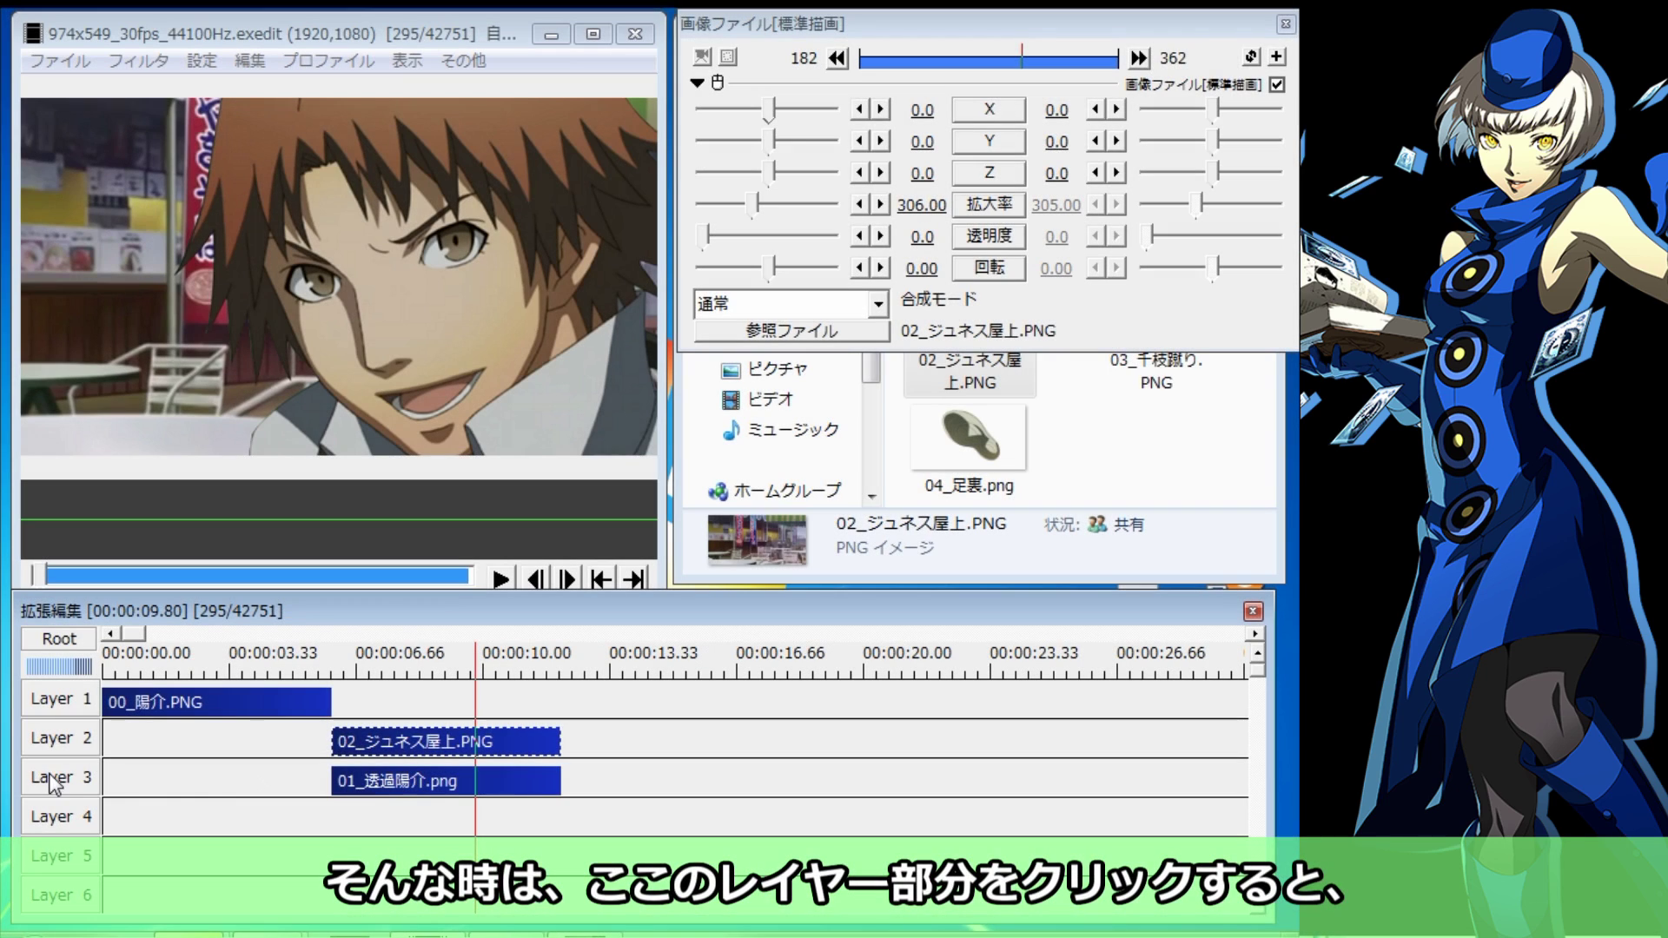
Toggle Layer 3 off, on, then off again, leaving only the rooftop background visible
click(51, 779)
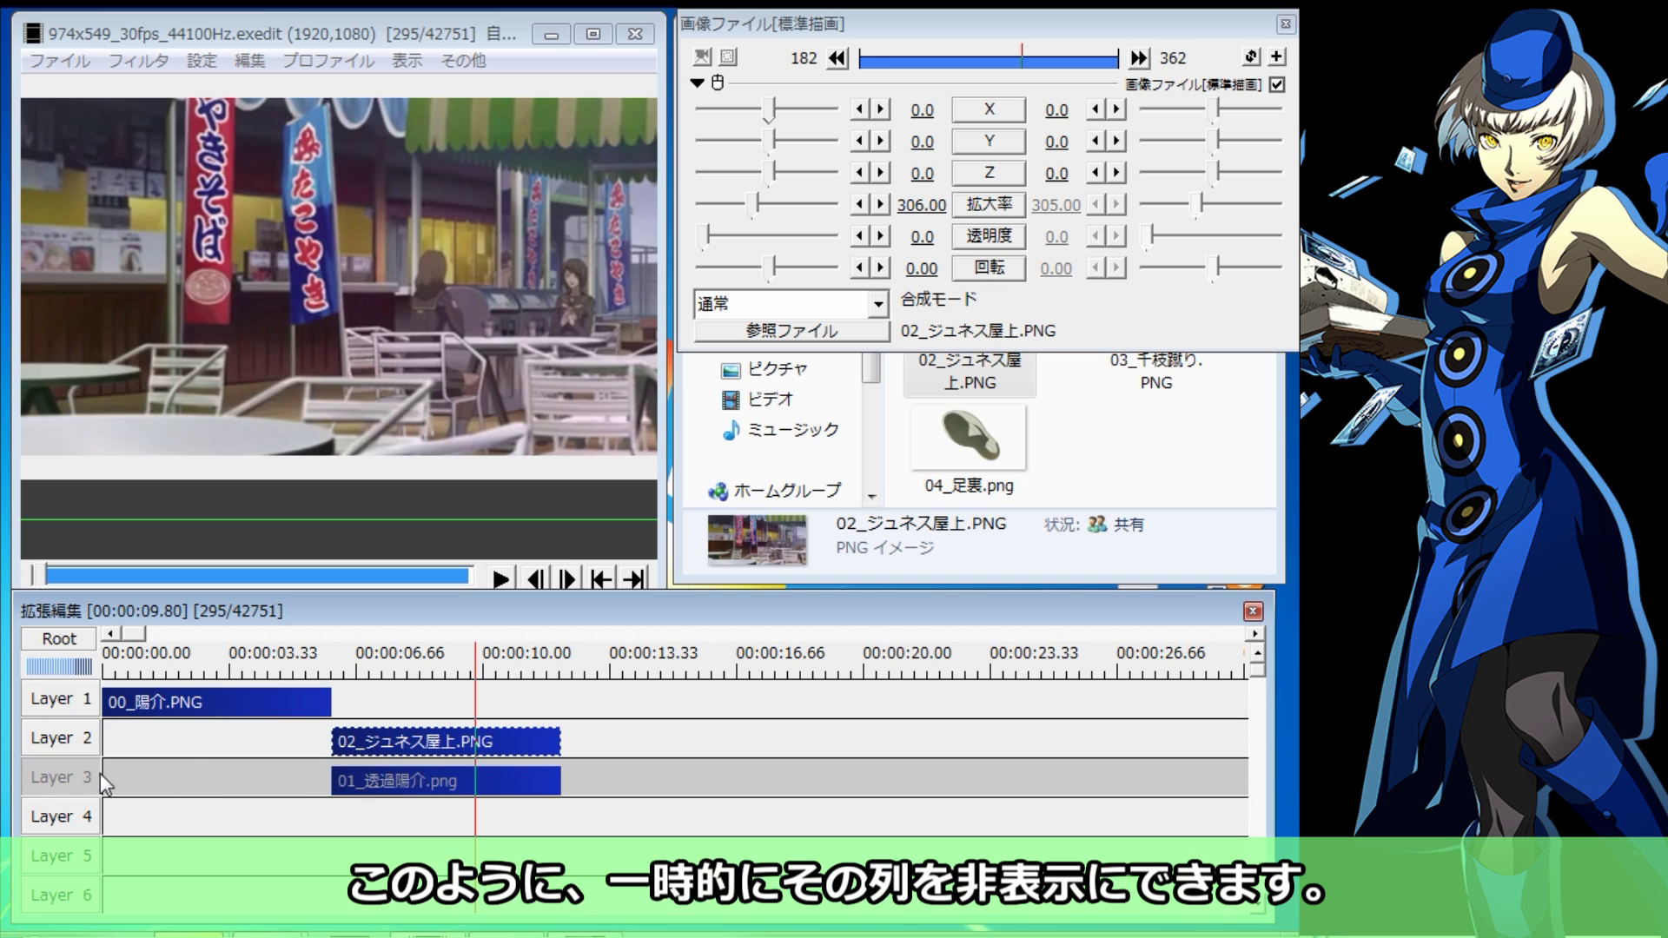
click(90, 779)
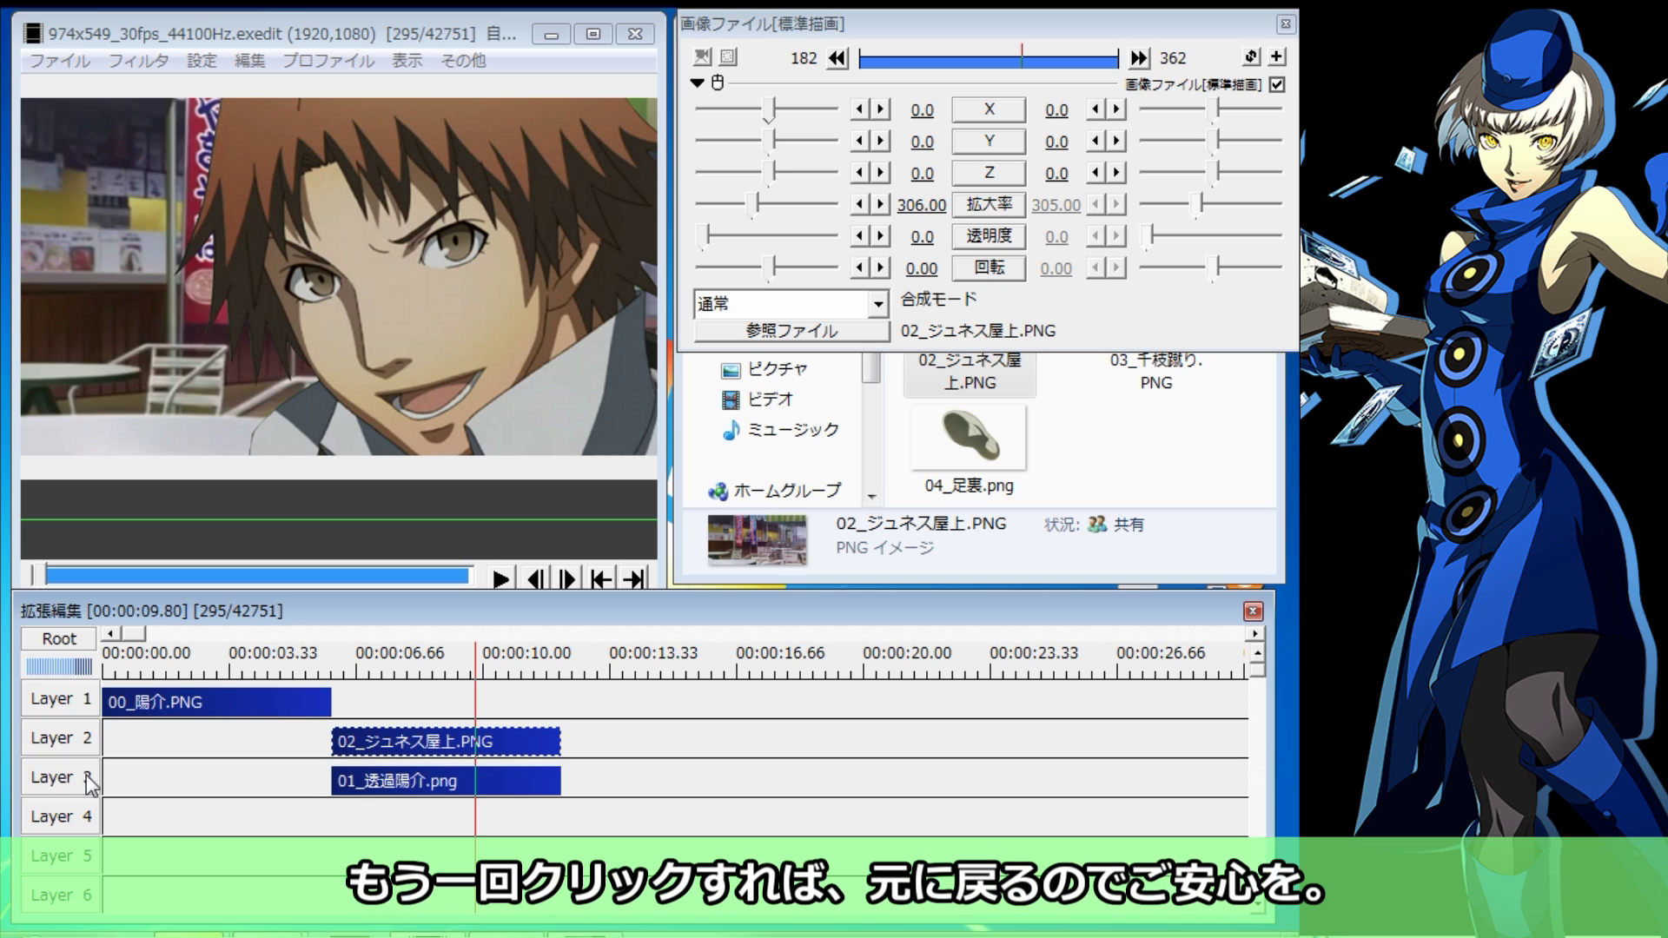
click(90, 779)
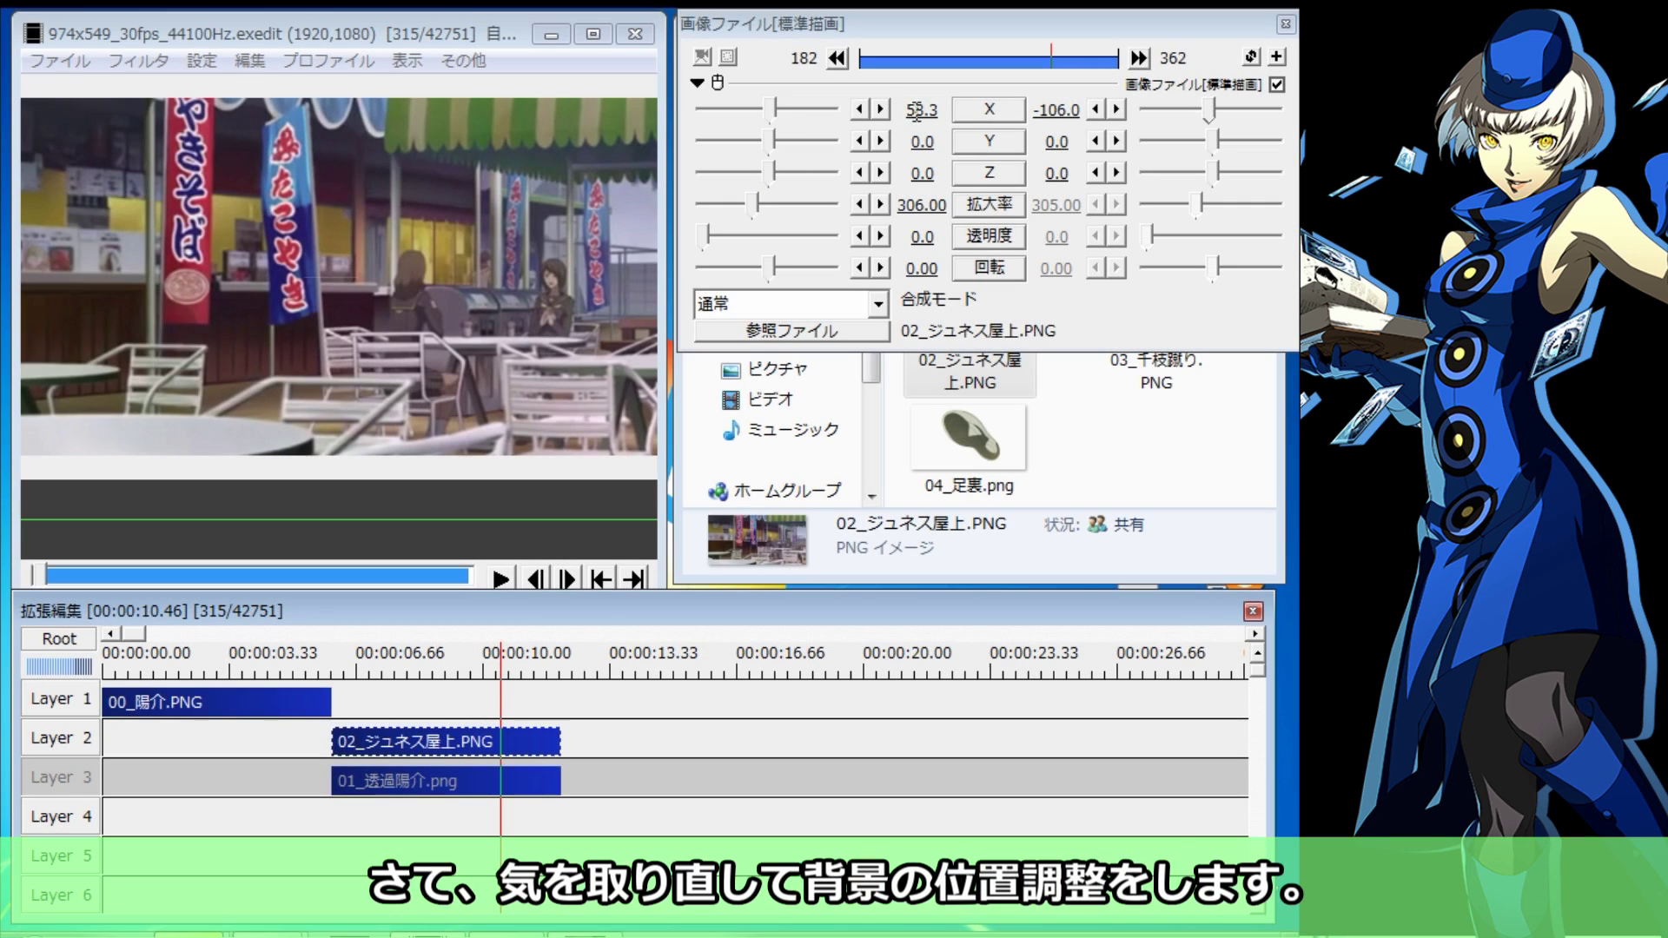
Make the rooftop background's X run from -58.3 to 97.1, then play it back to check
mouse_move(774, 109)
mouse_down()
mouse_move(839, 132)
mouse_move(762, 112)
mouse_up()
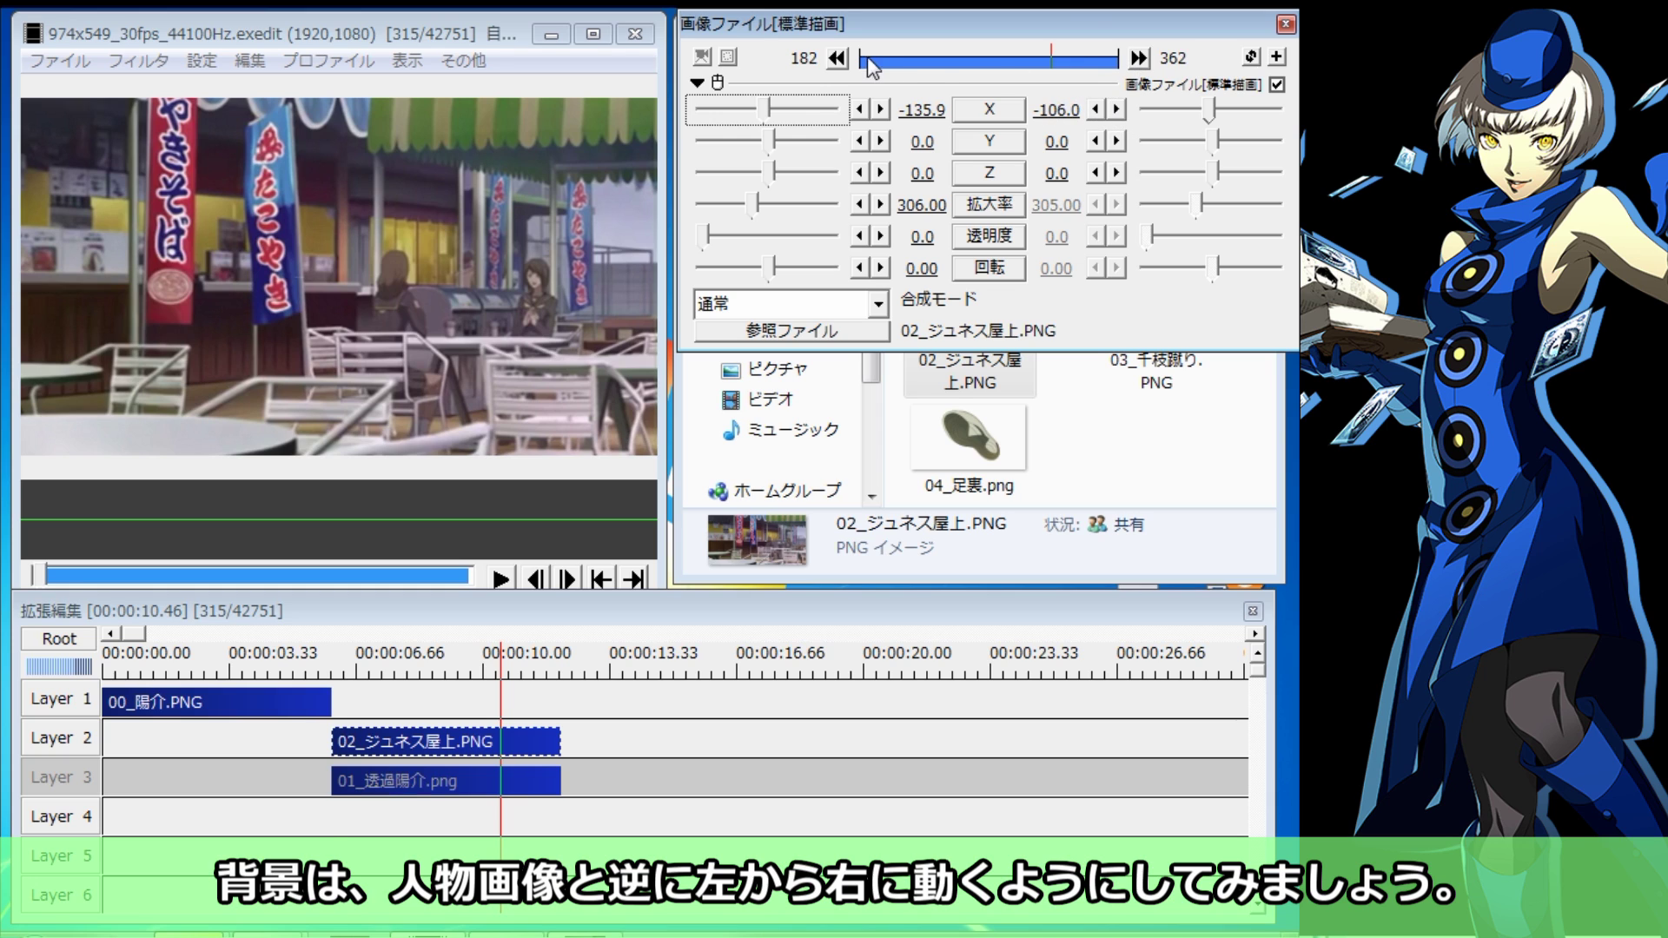
click(837, 58)
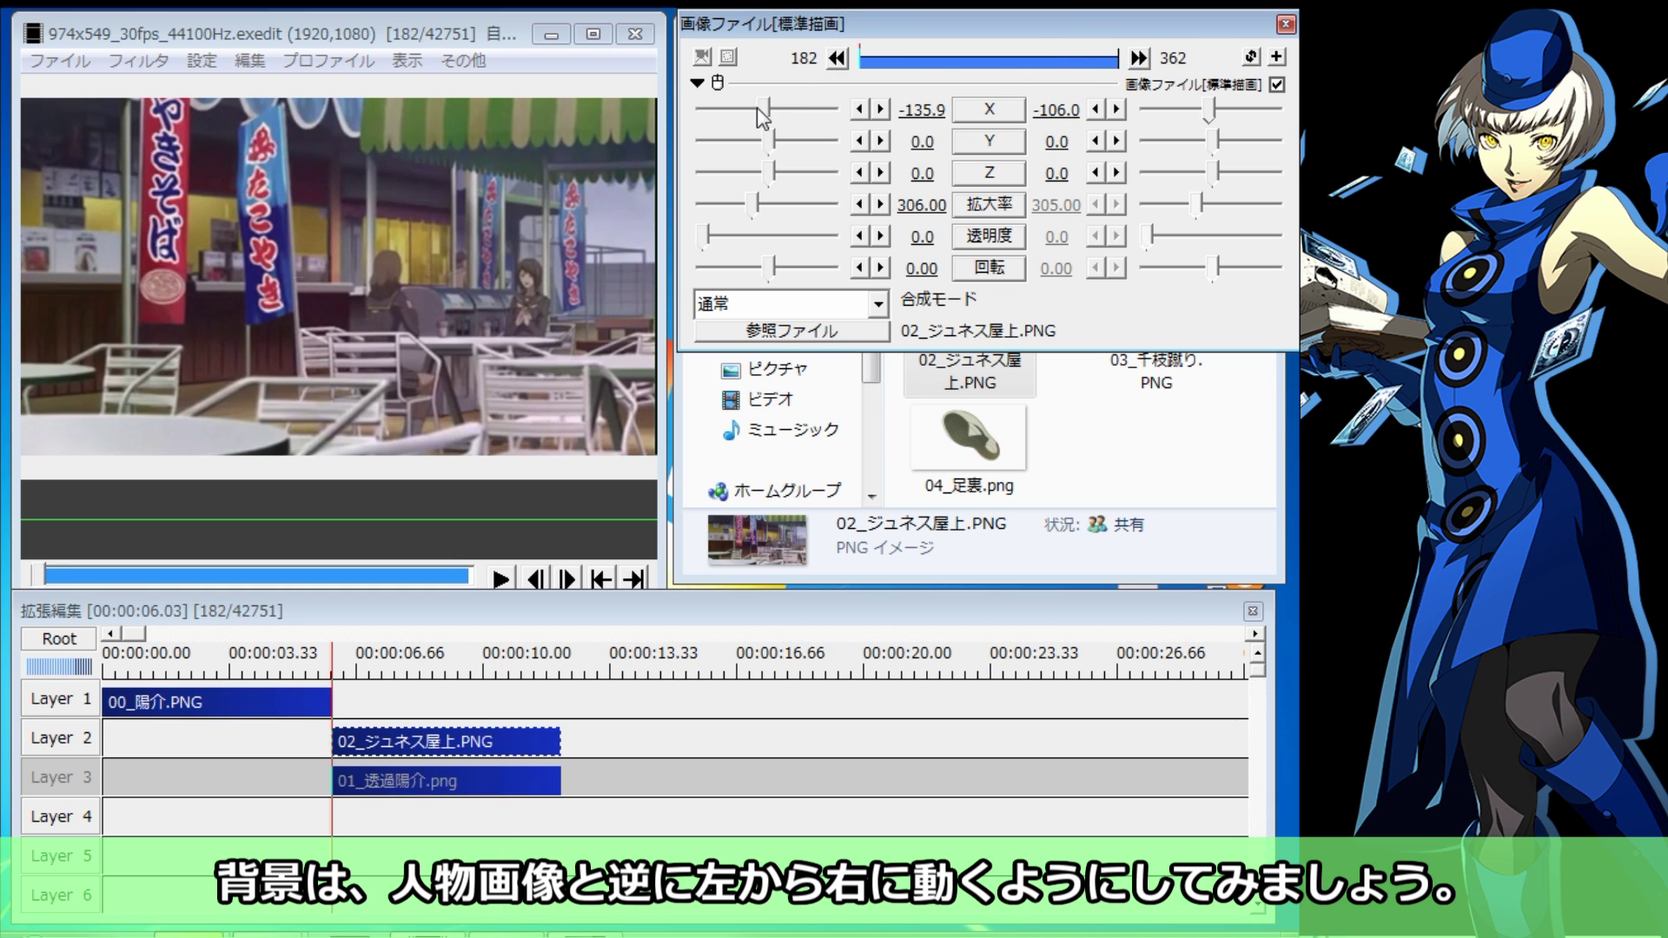
drag(768, 107, 770, 107)
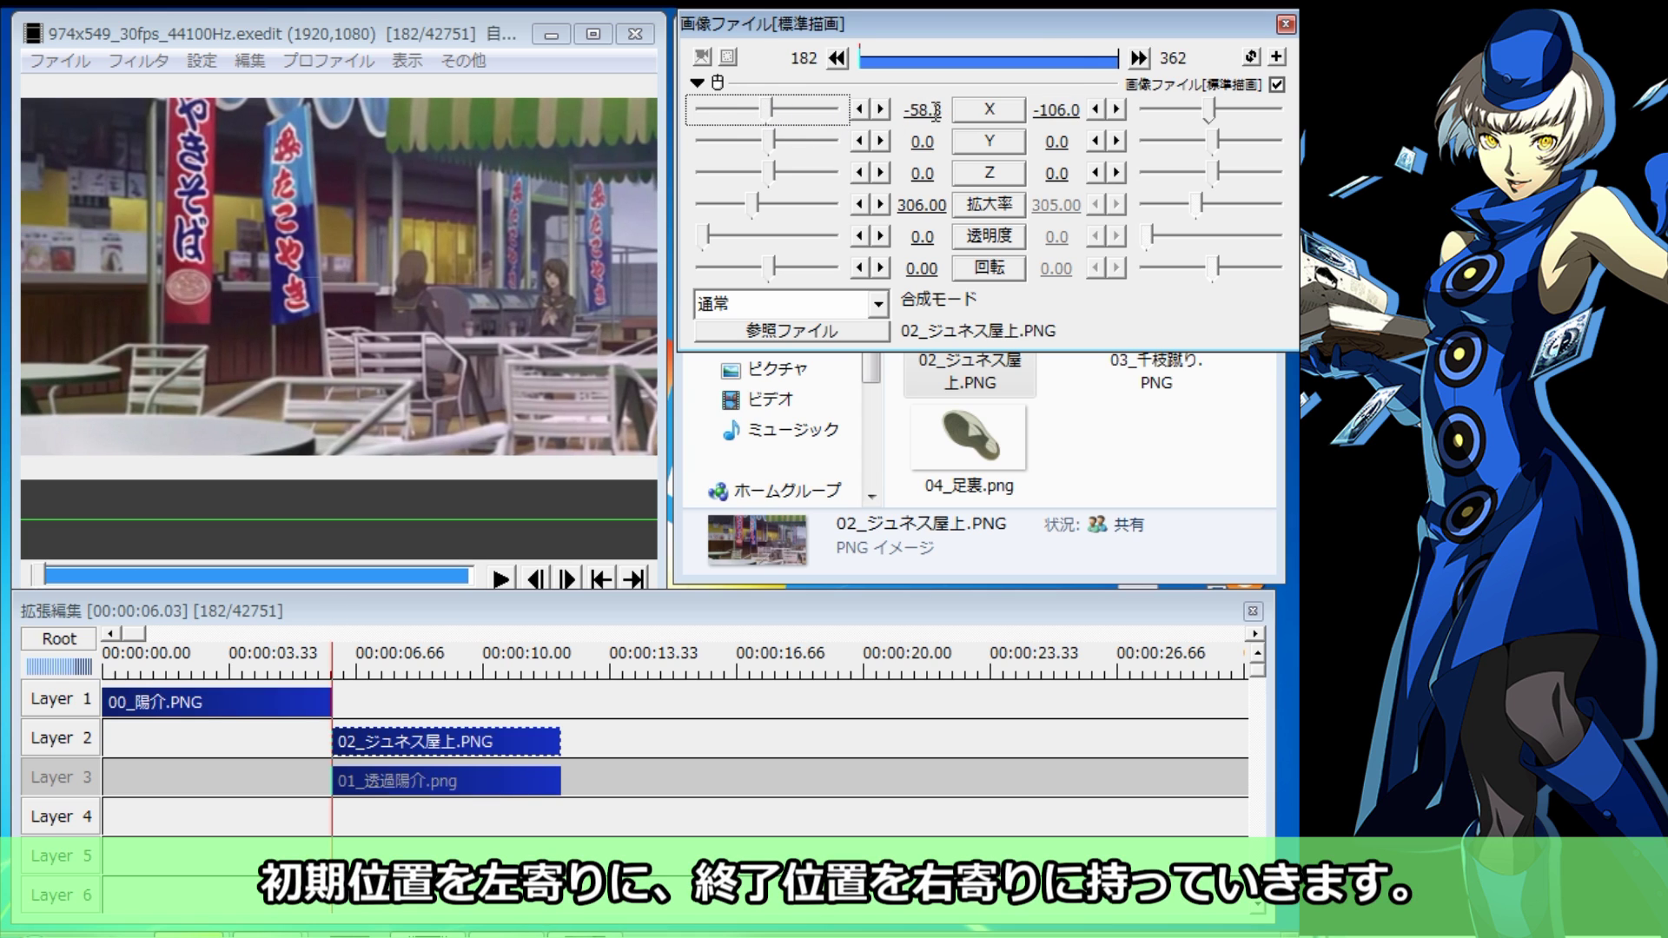
click(1138, 59)
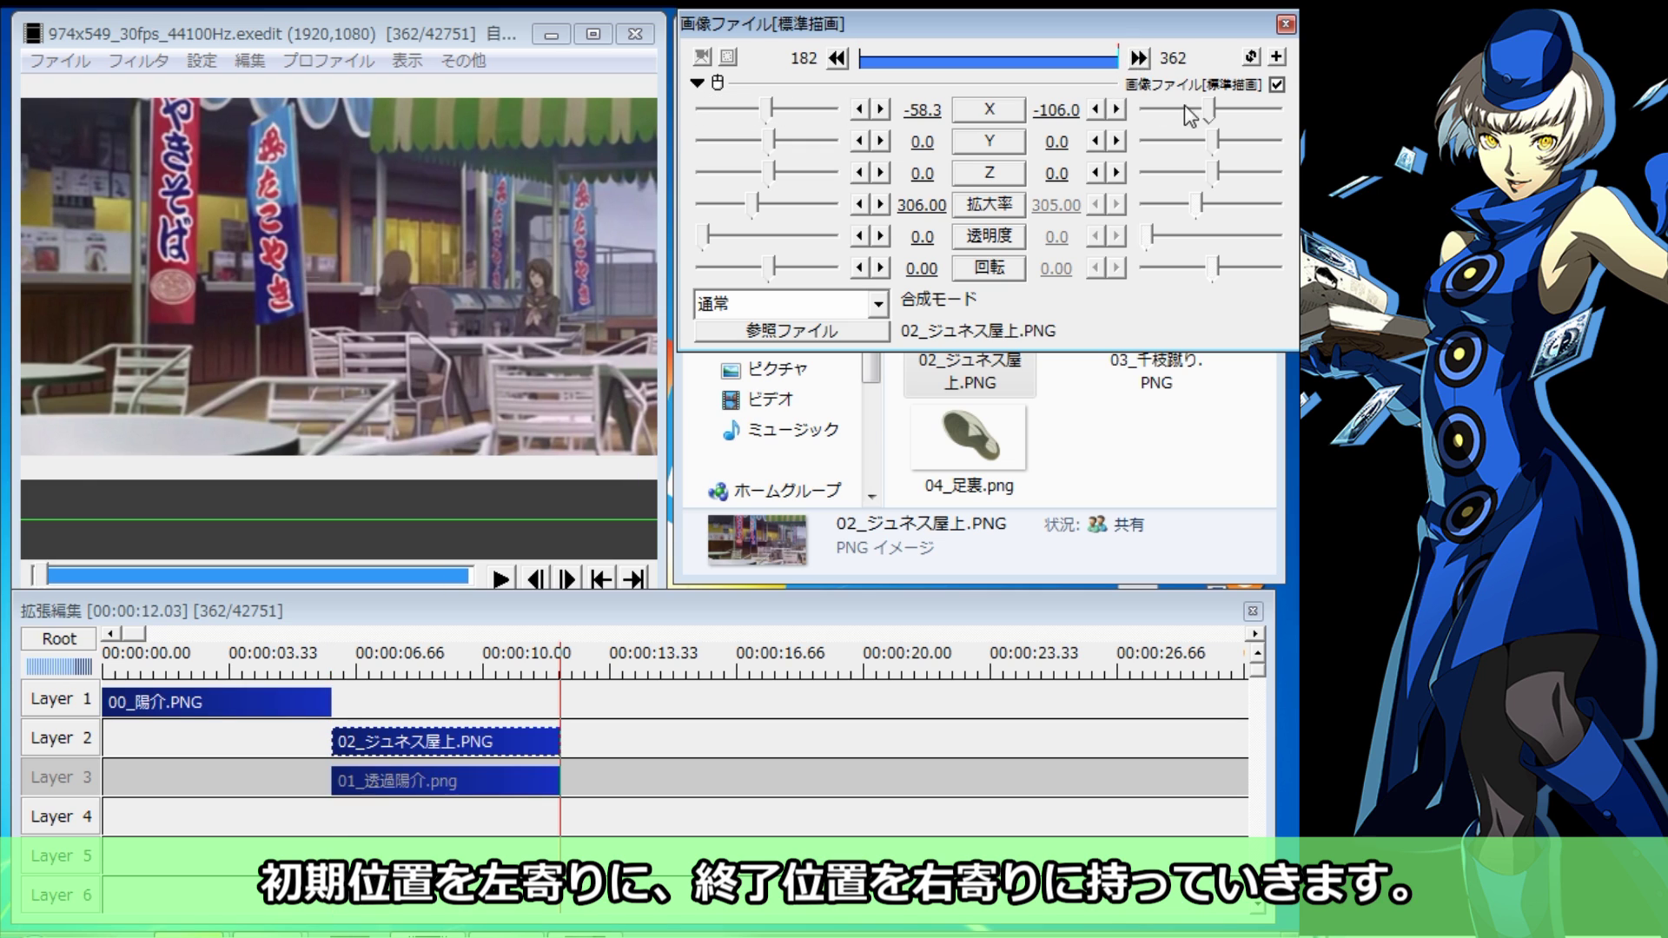
drag(1207, 111, 1210, 111)
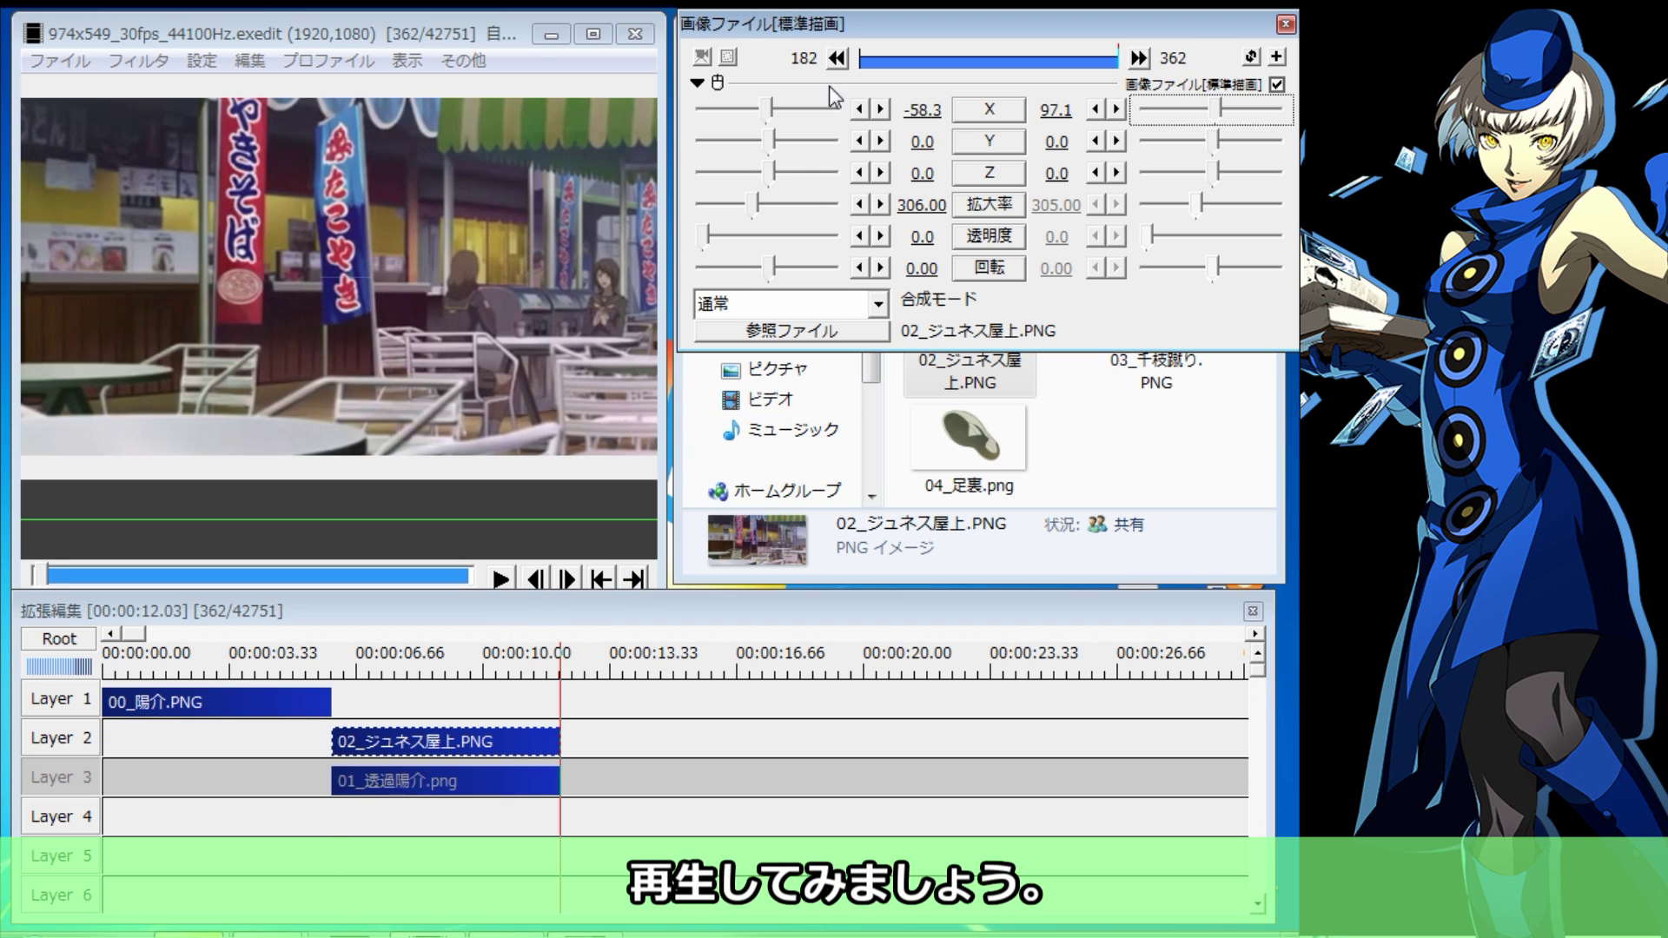
click(502, 579)
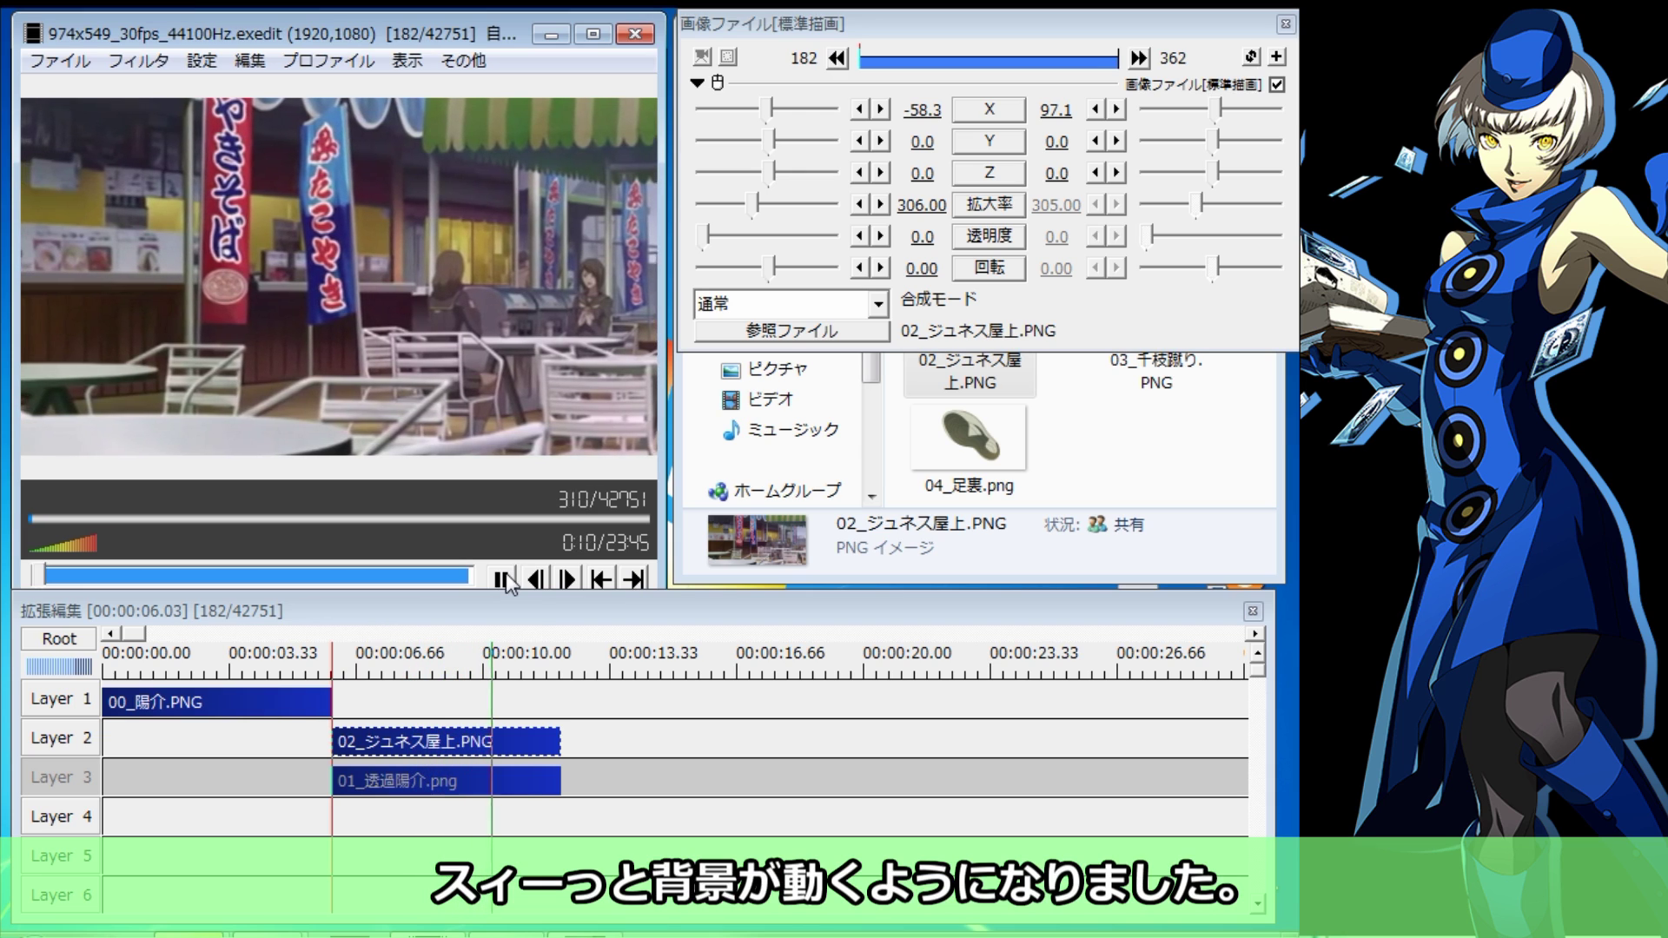
click(505, 573)
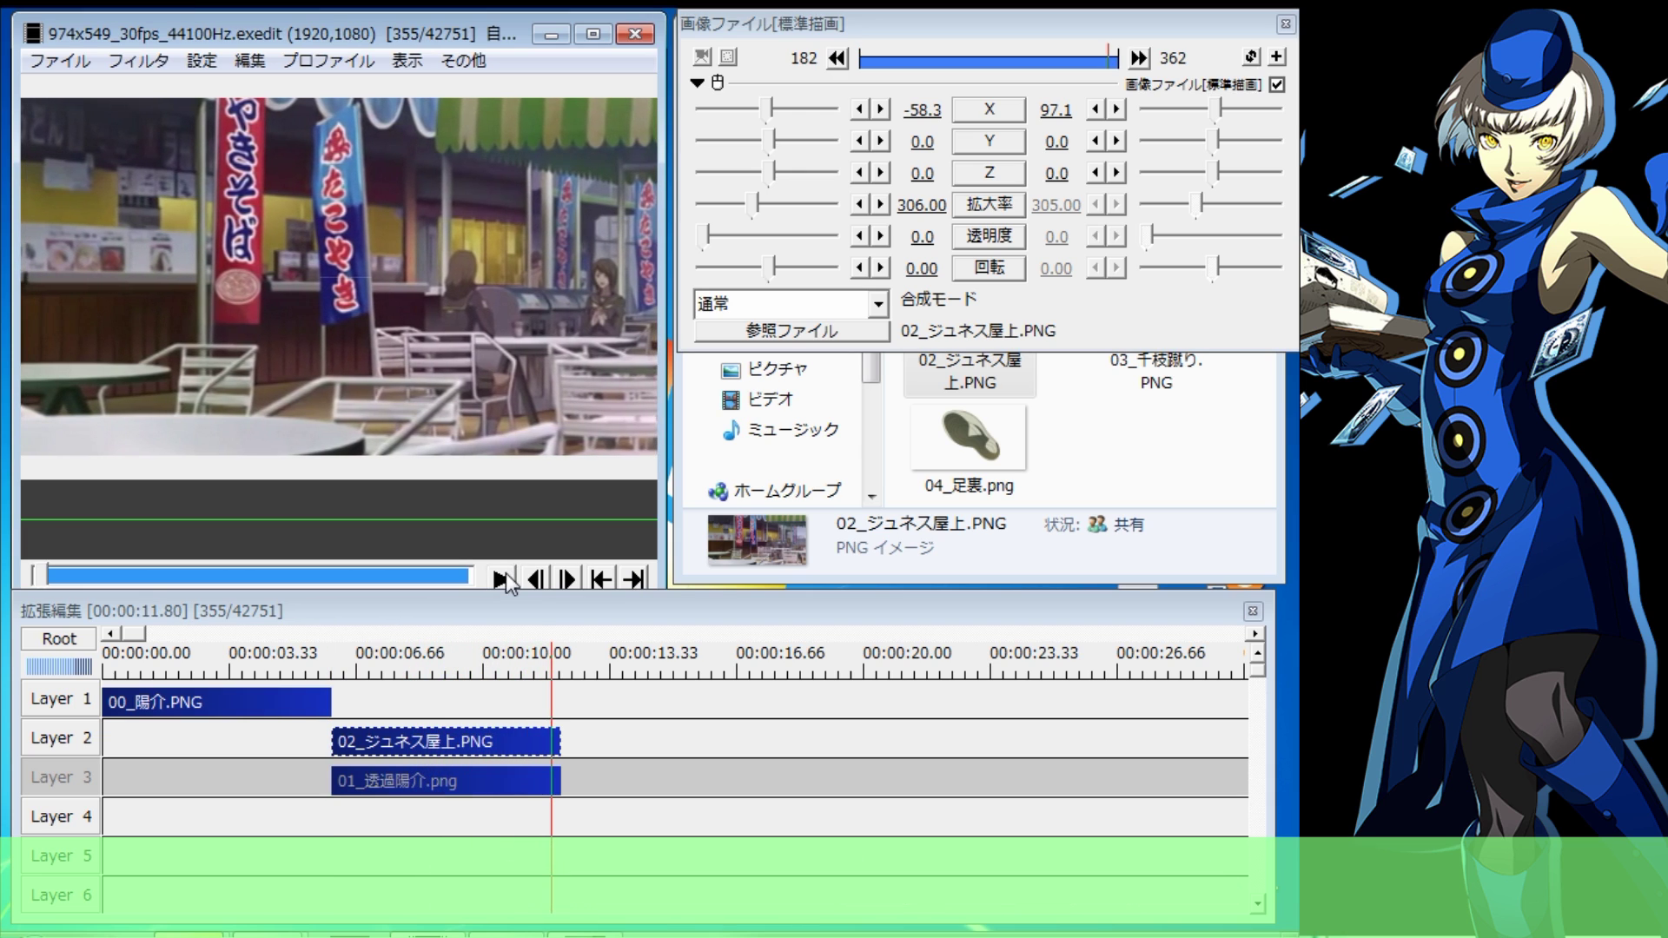
click(85, 779)
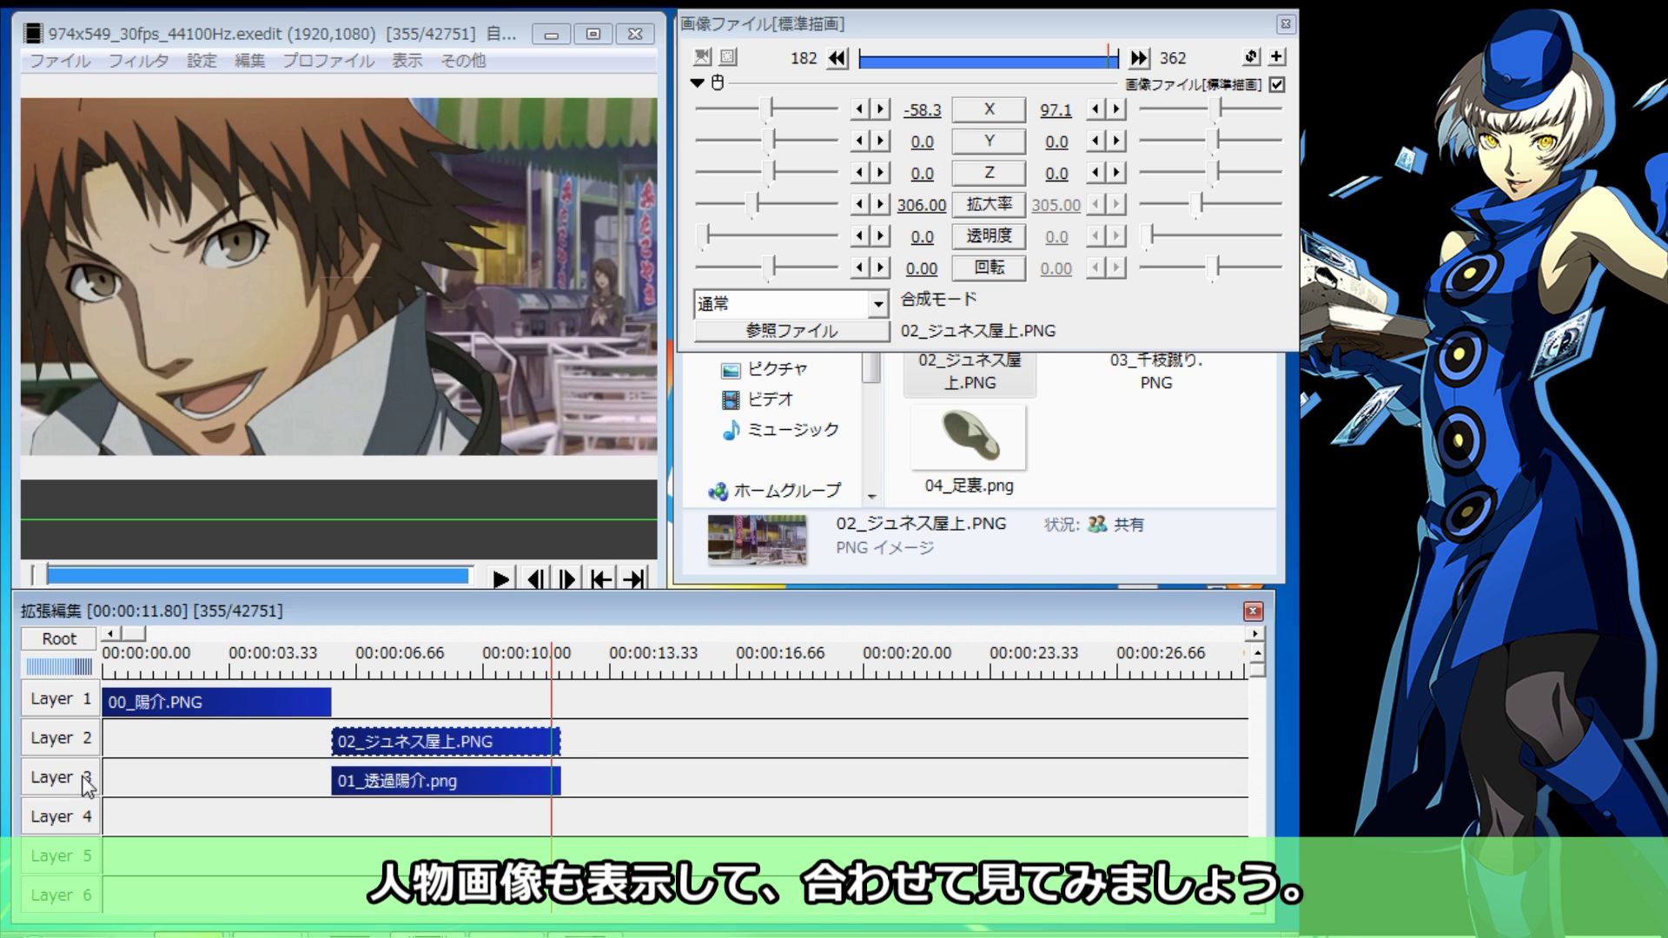
click(837, 59)
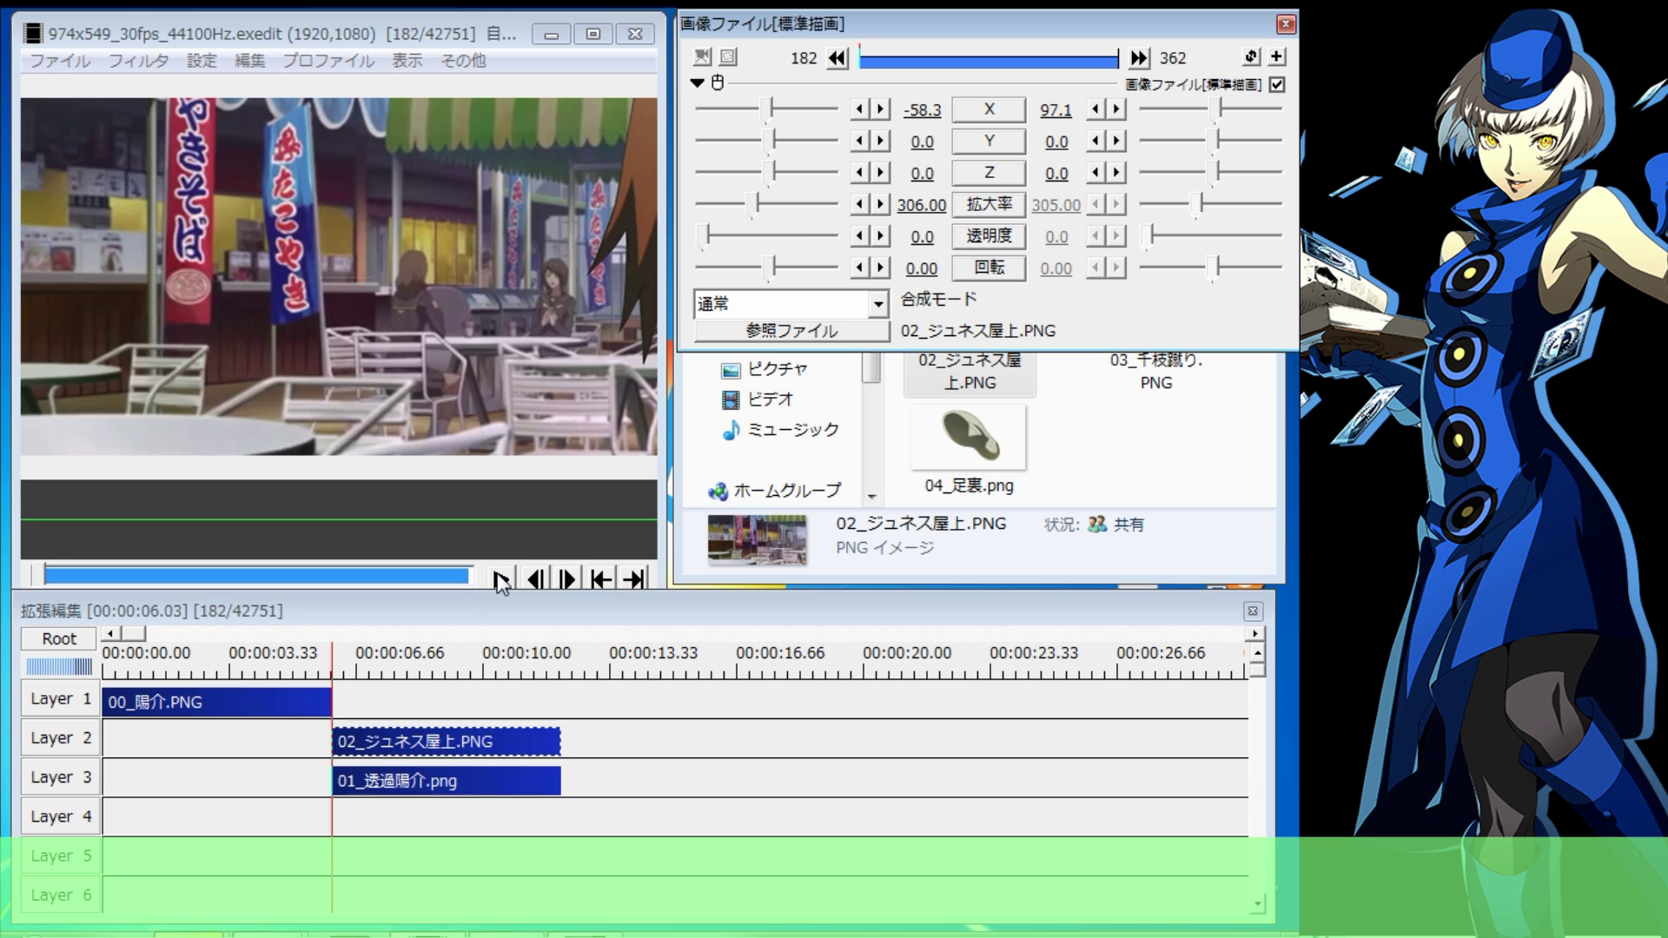
click(501, 579)
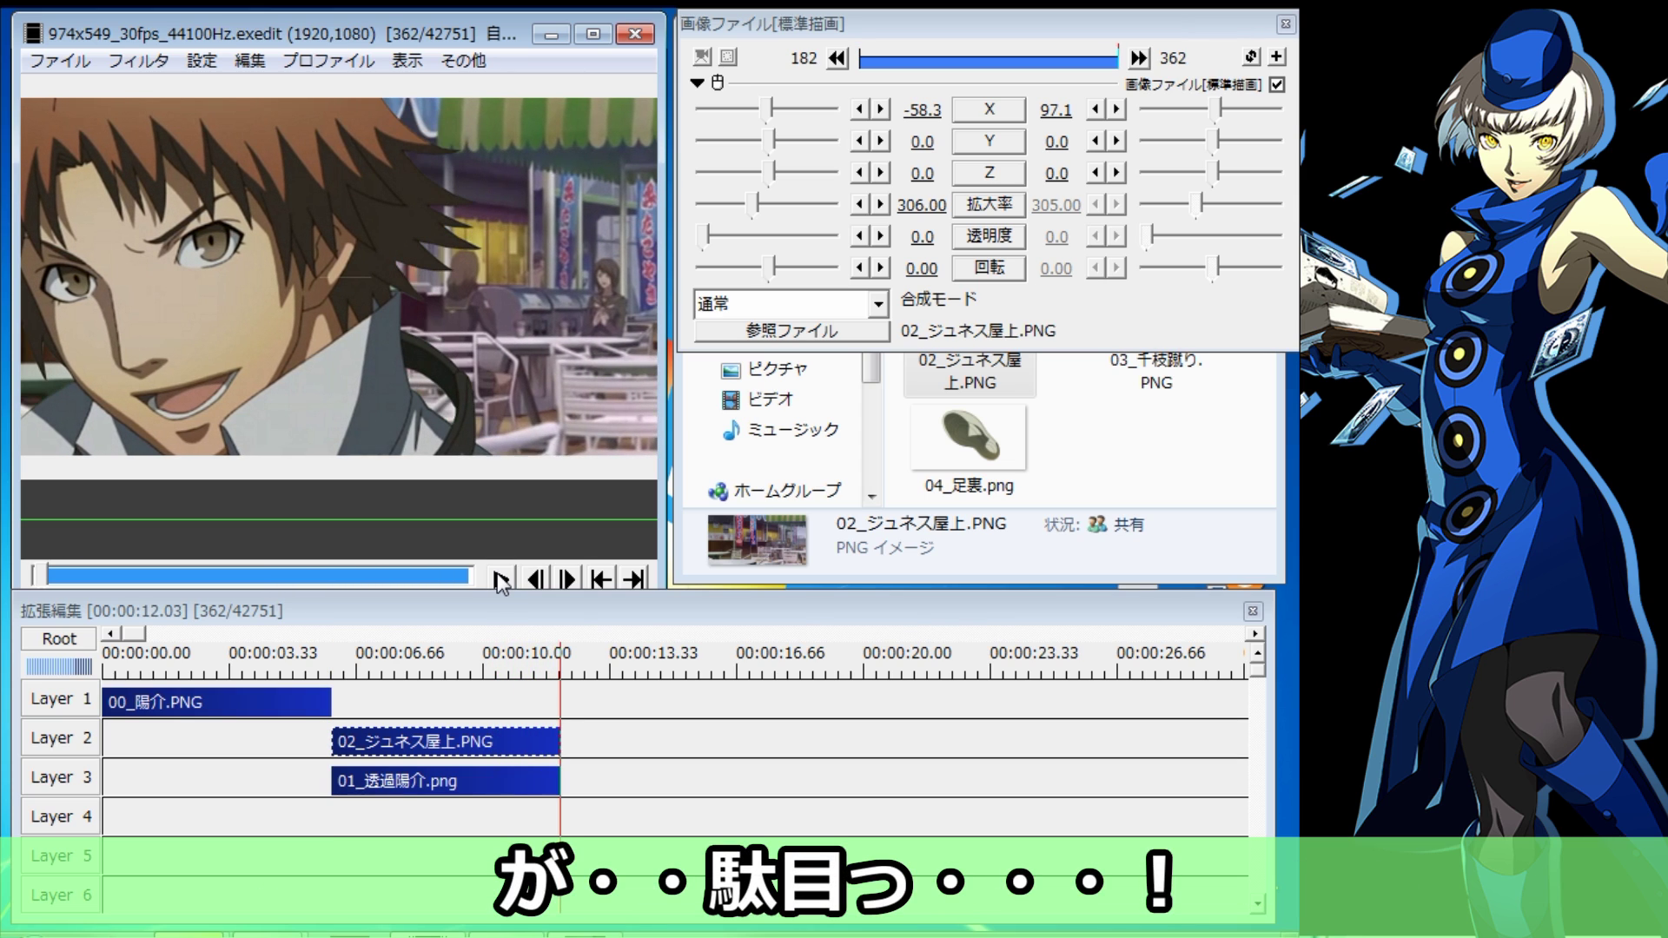
click(341, 664)
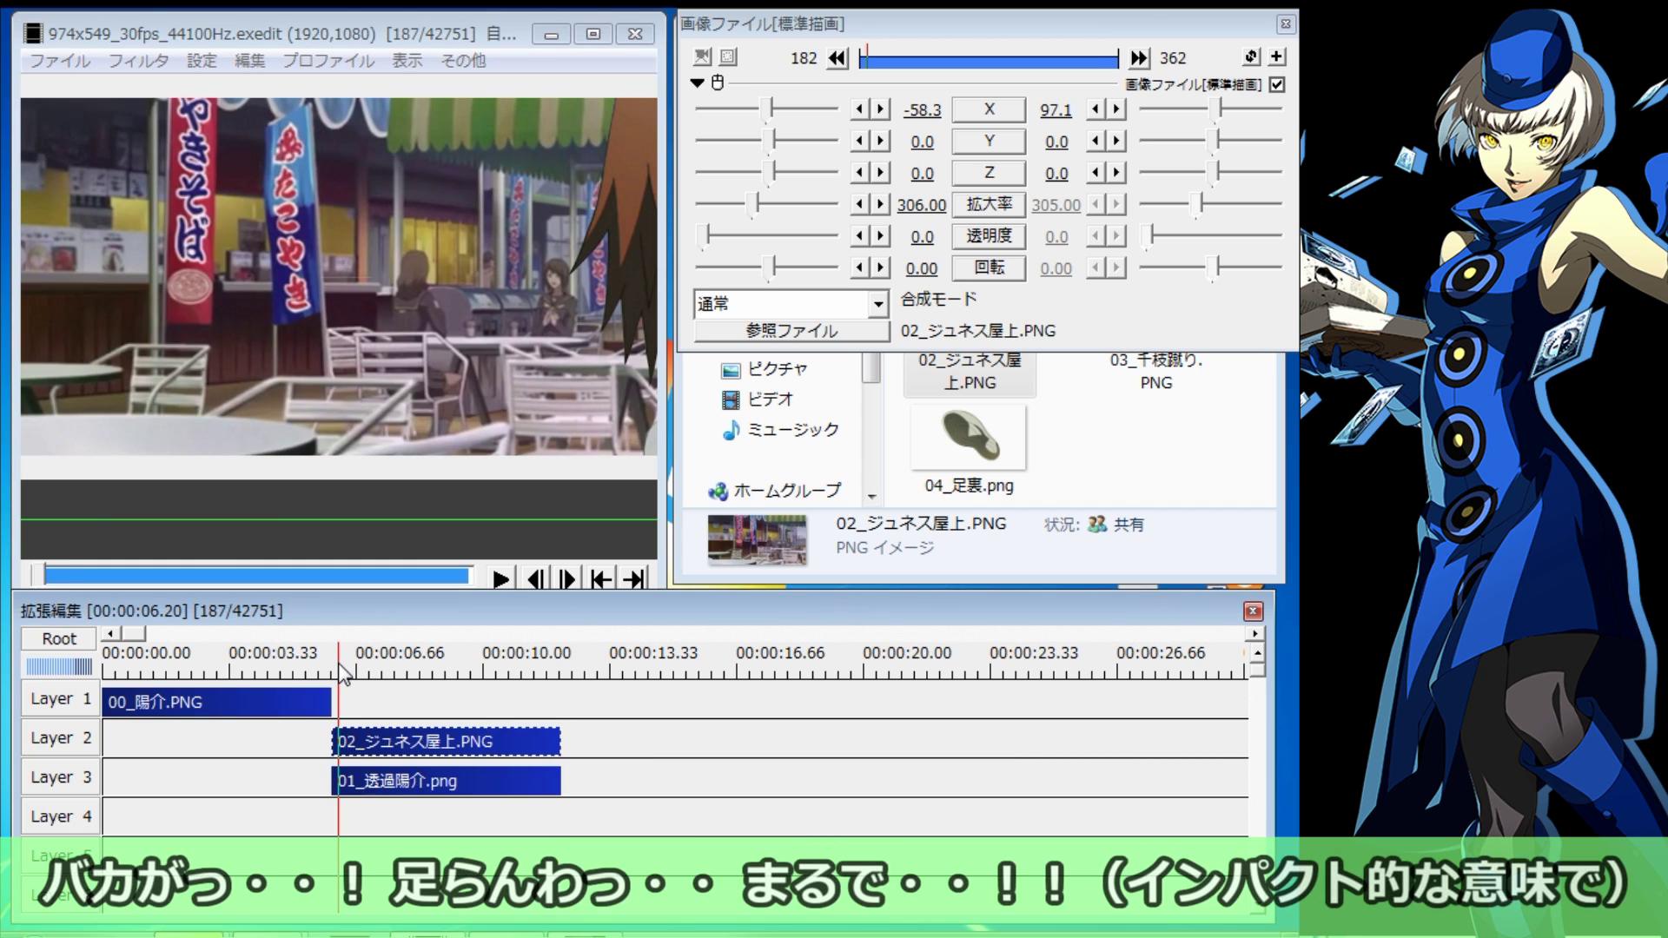
drag(339, 665, 563, 667)
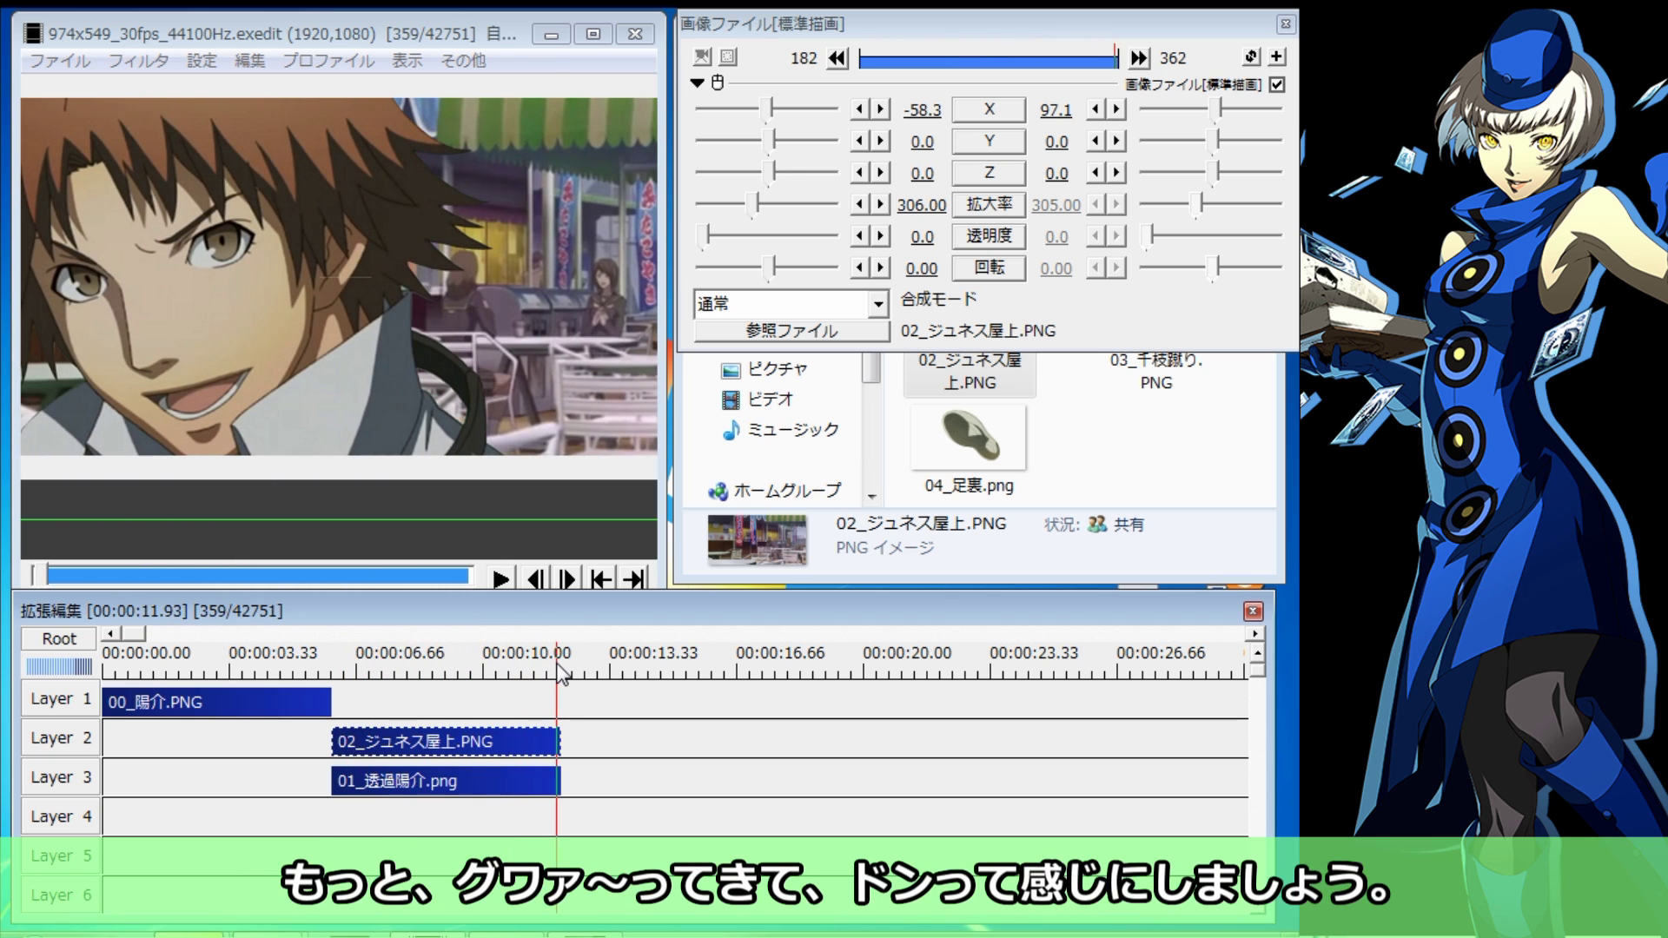
drag(564, 674, 334, 676)
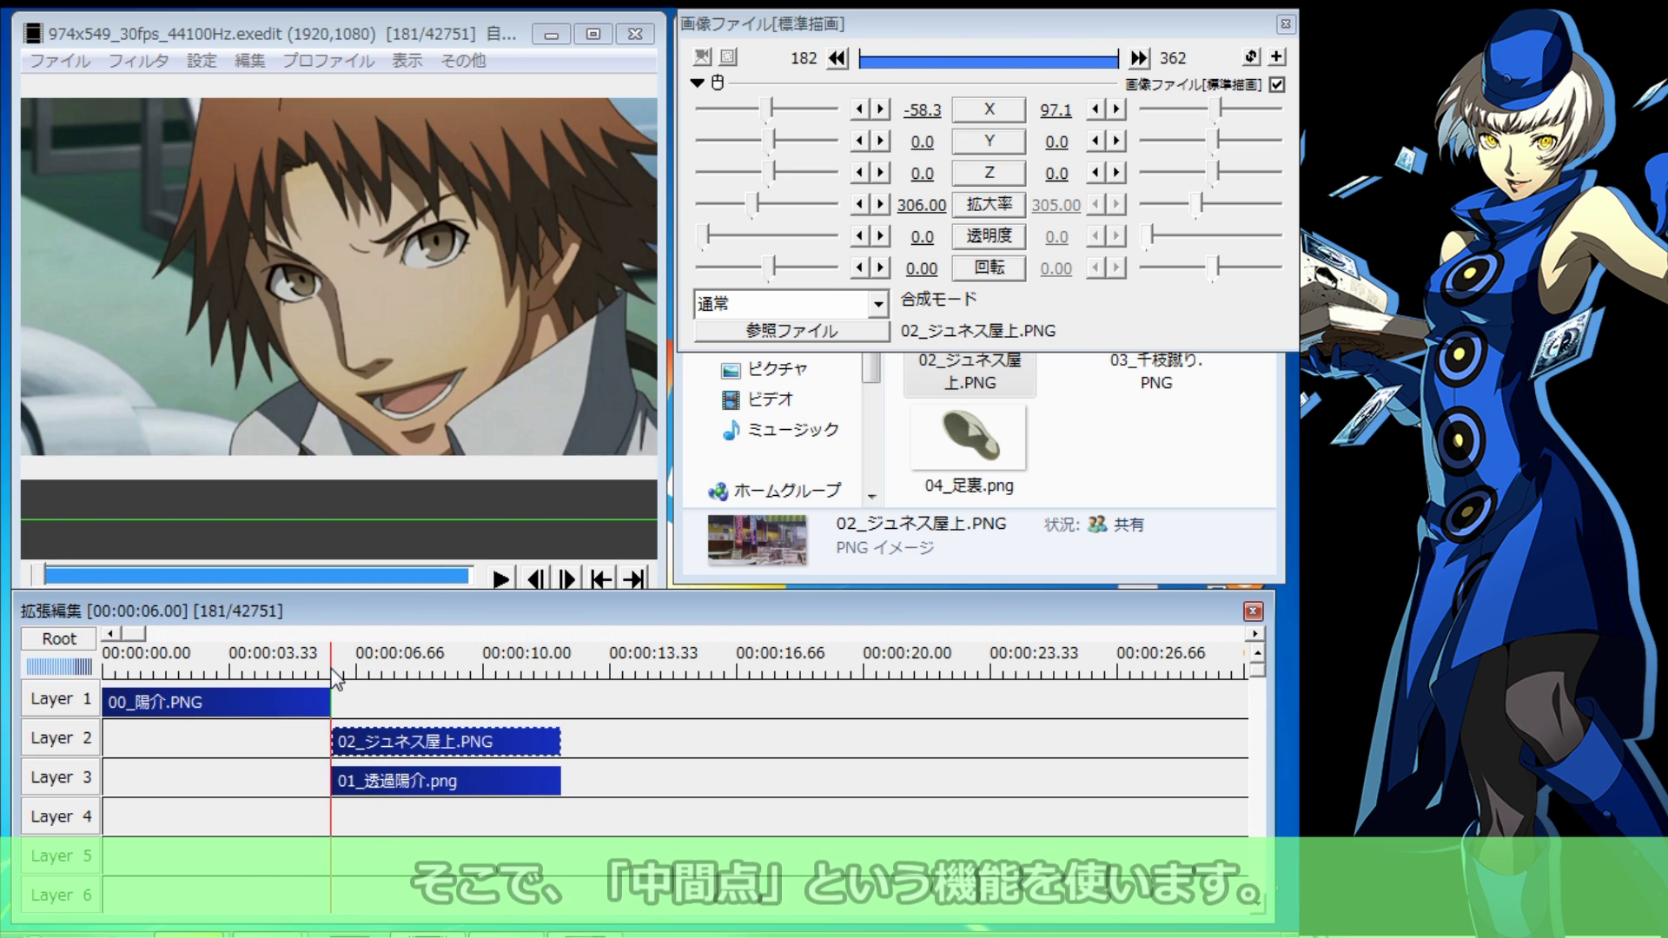
Add a midpoint to the 01_透過陽介.png clip at 00:00:07.33, then return to its start
drag(333, 674, 375, 674)
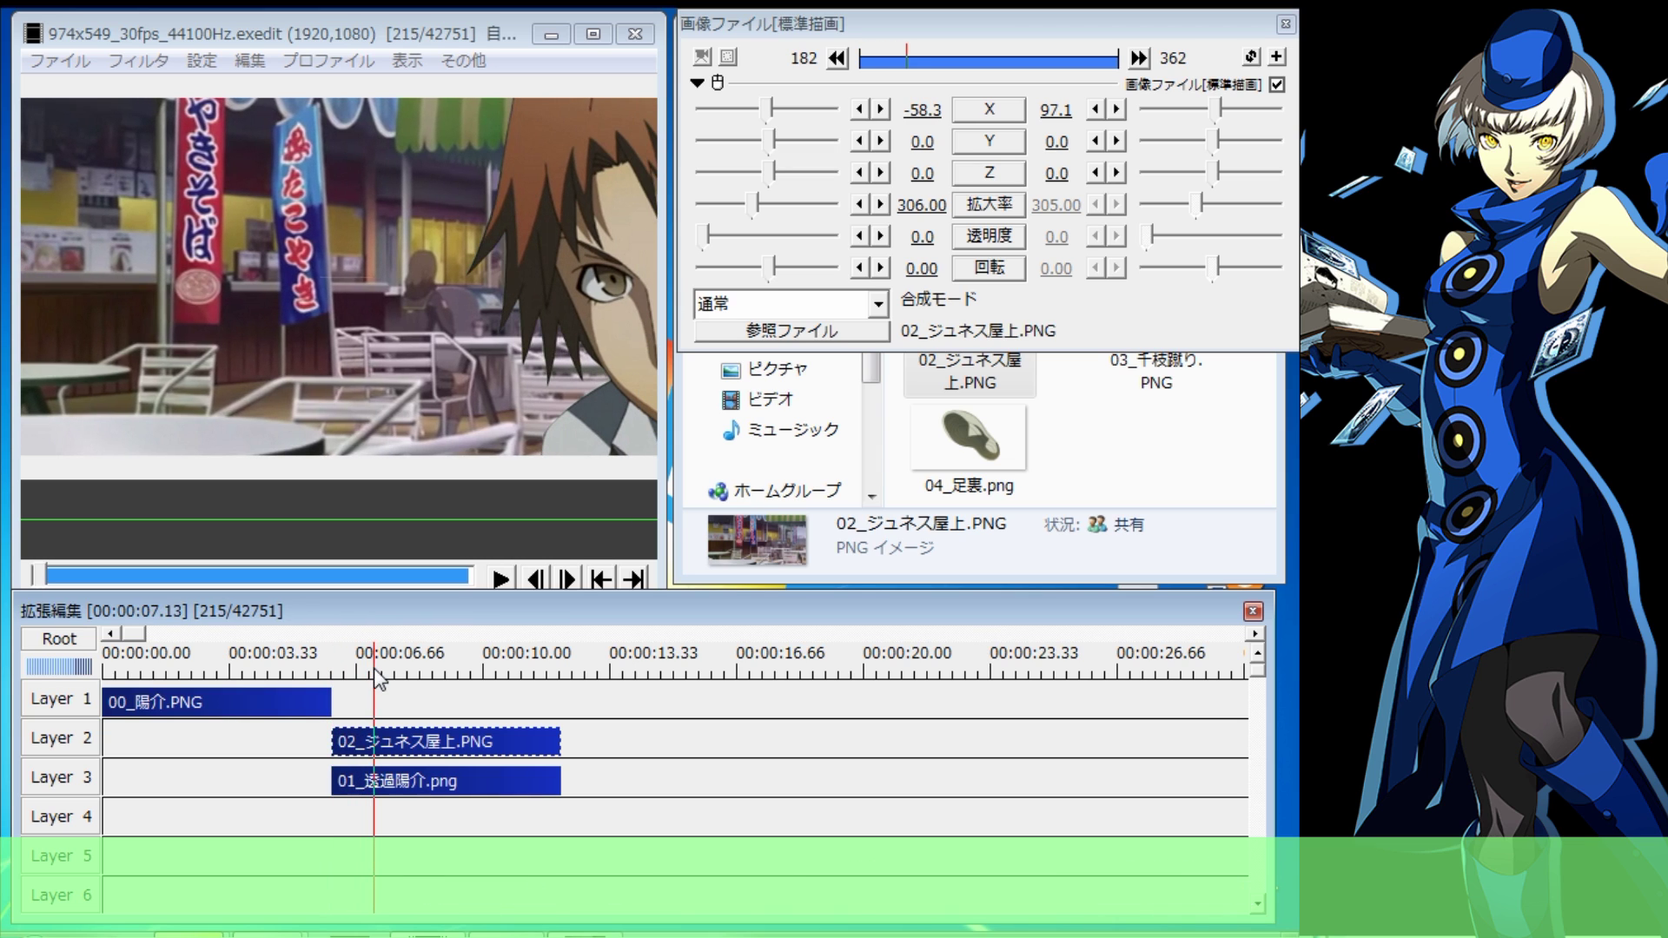
drag(374, 669, 382, 666)
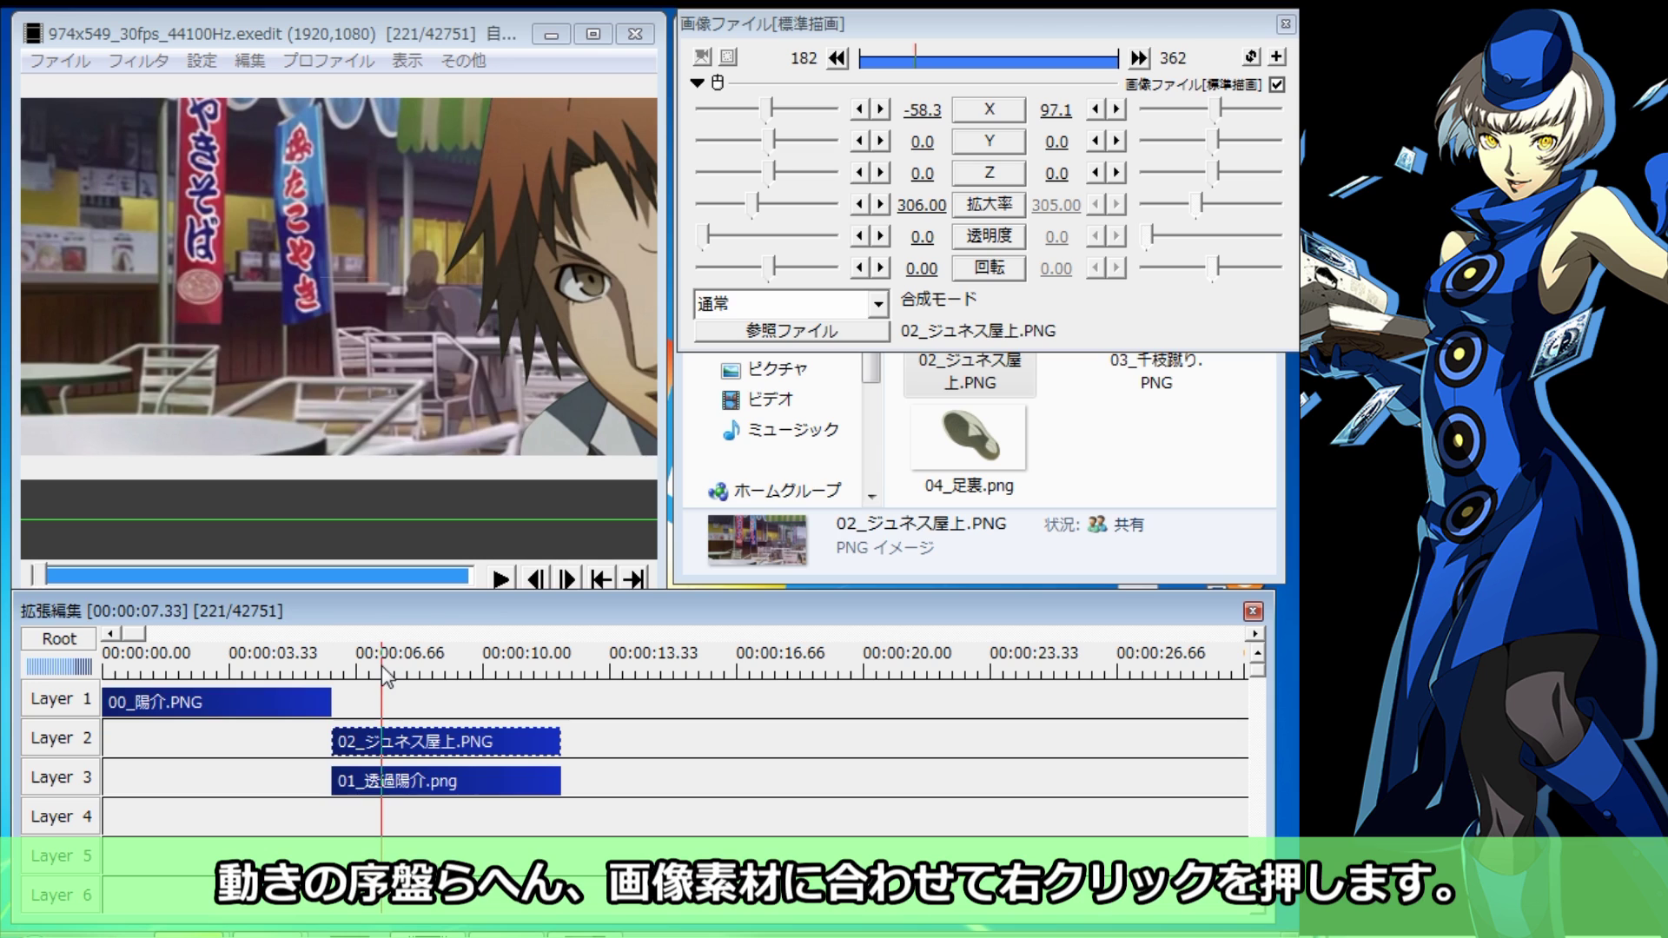
right_click(379, 789)
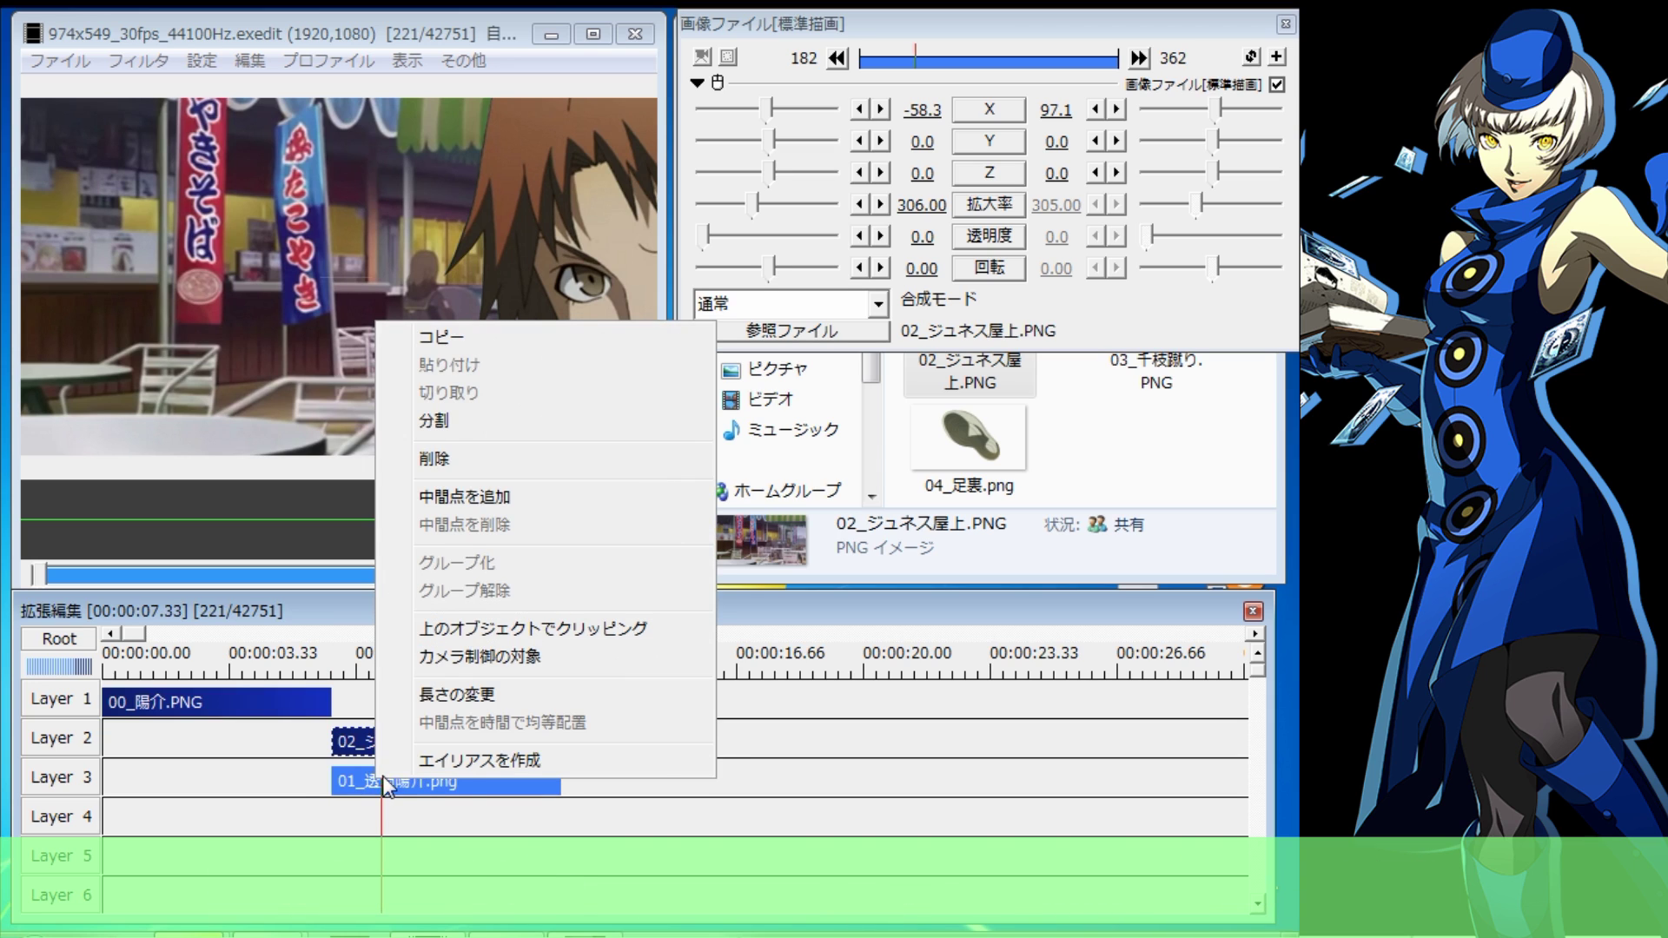
click(426, 503)
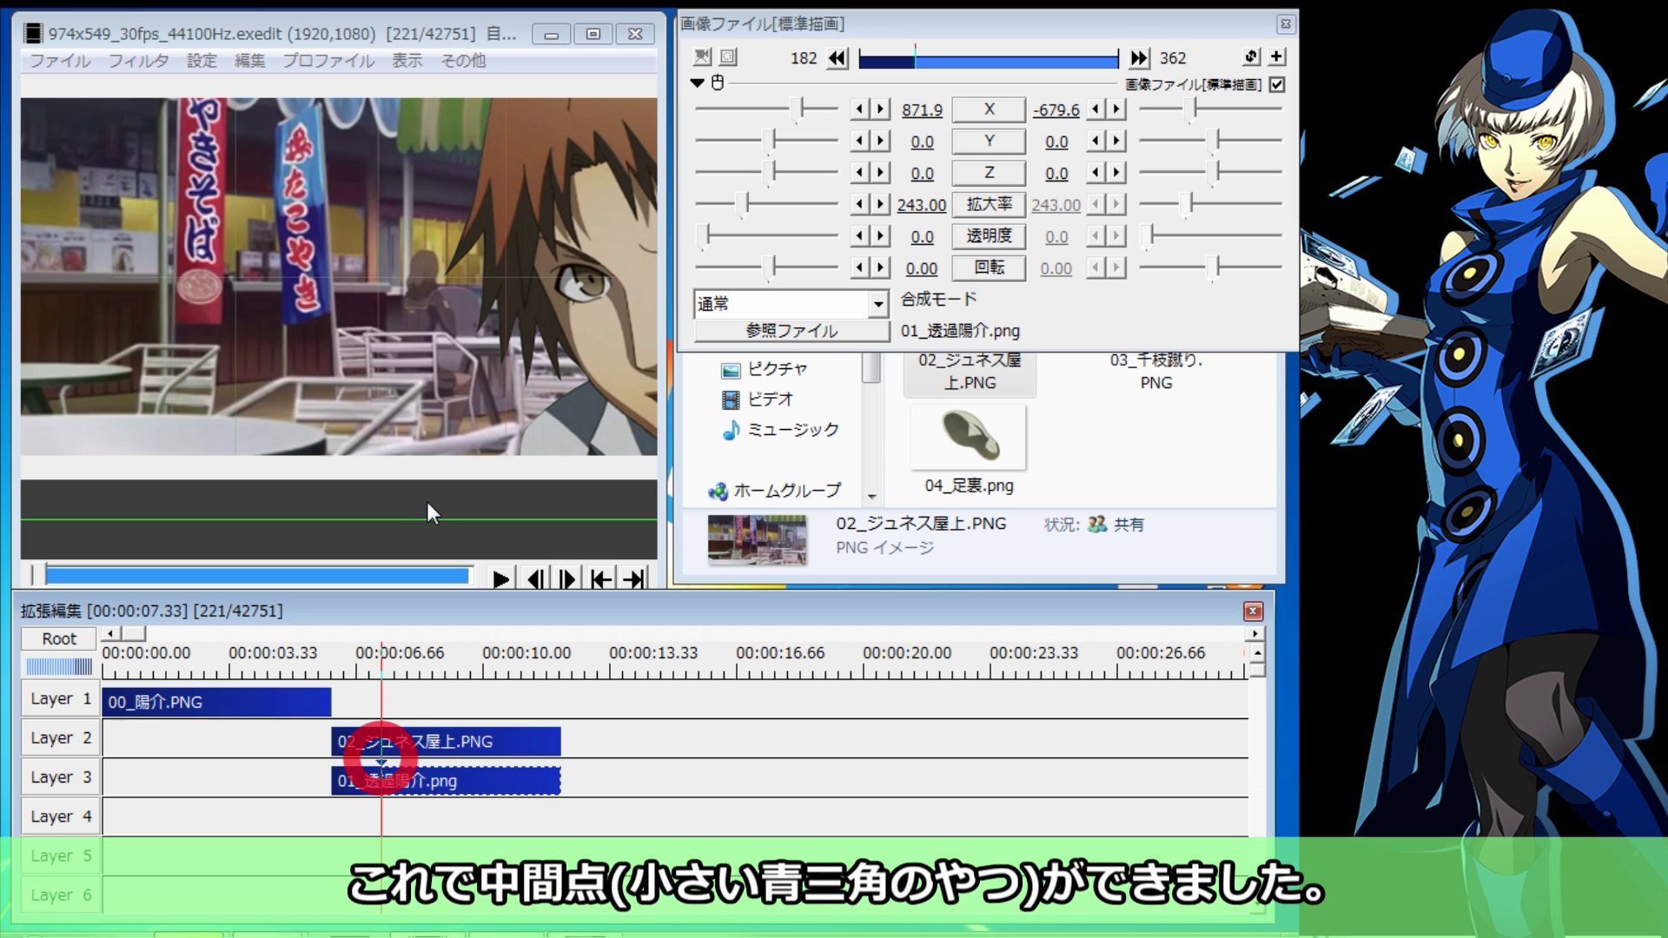
click(838, 59)
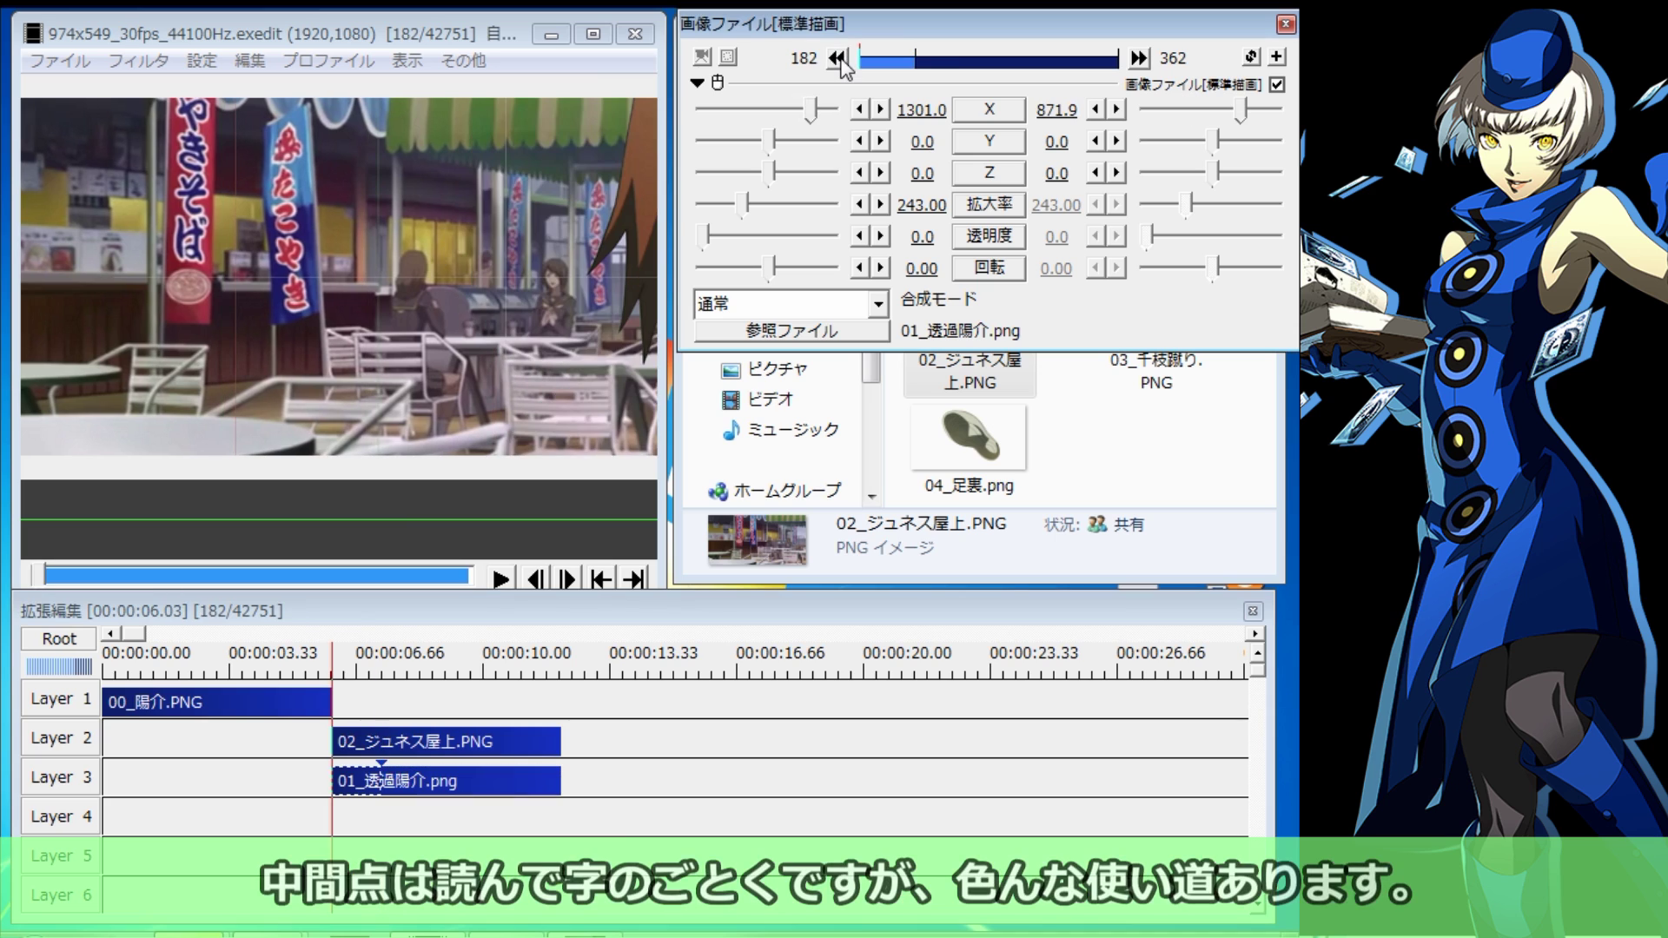
Set the character's midpoint X to -446.6 and play back the two-part slide
click(1138, 59)
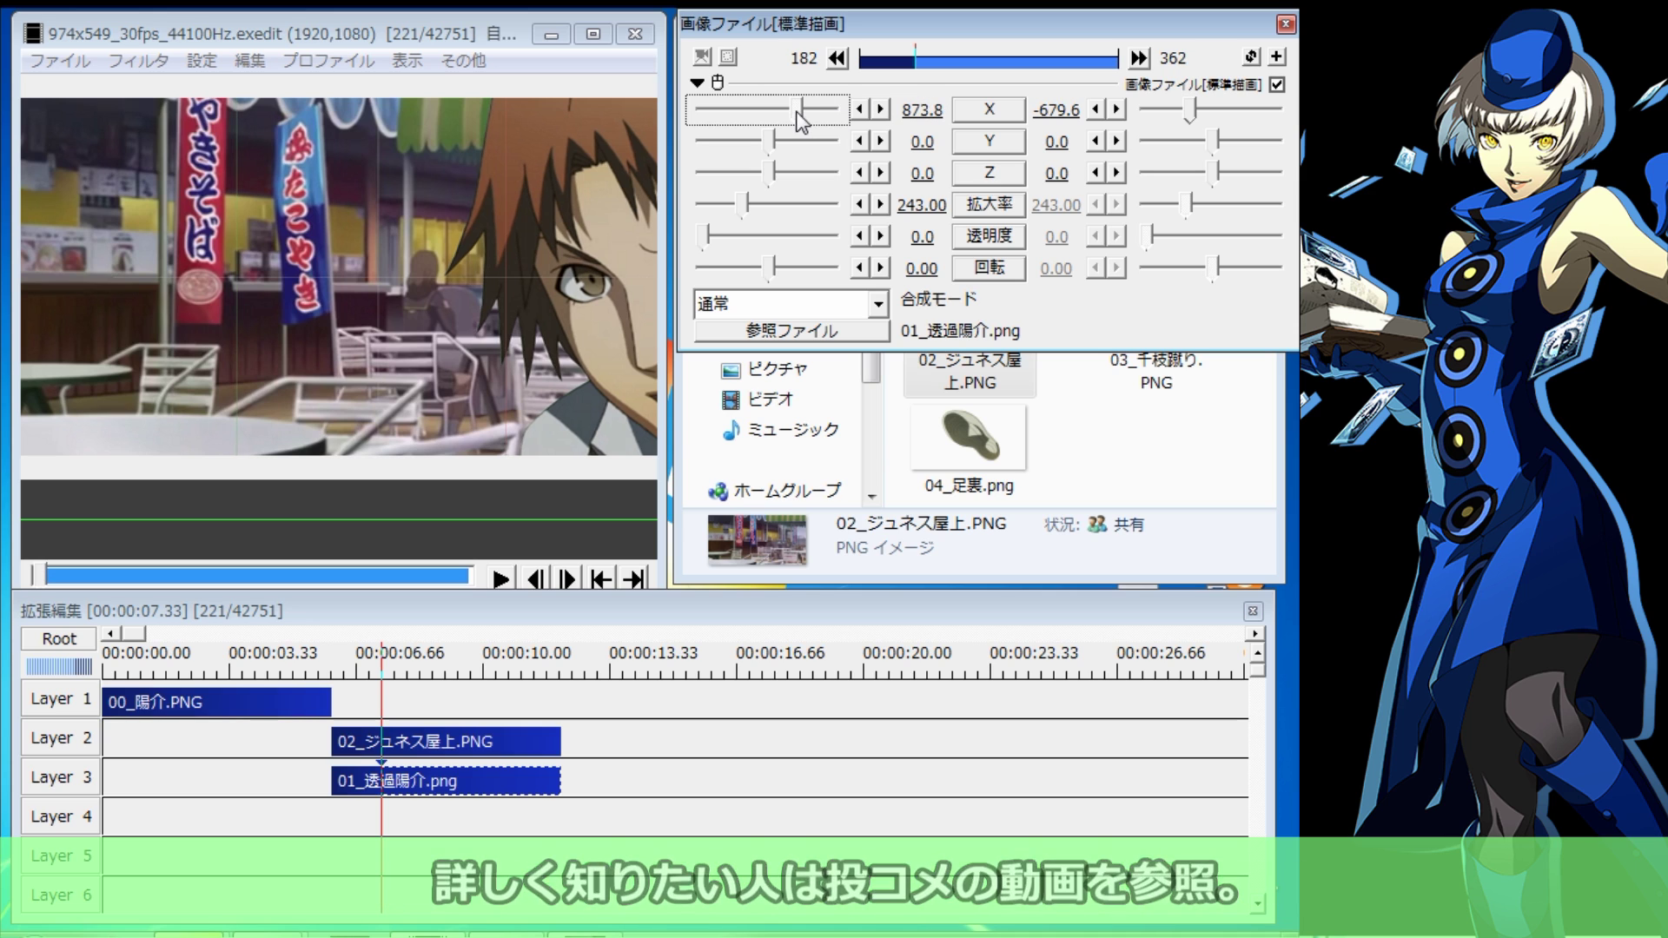
drag(799, 117, 754, 119)
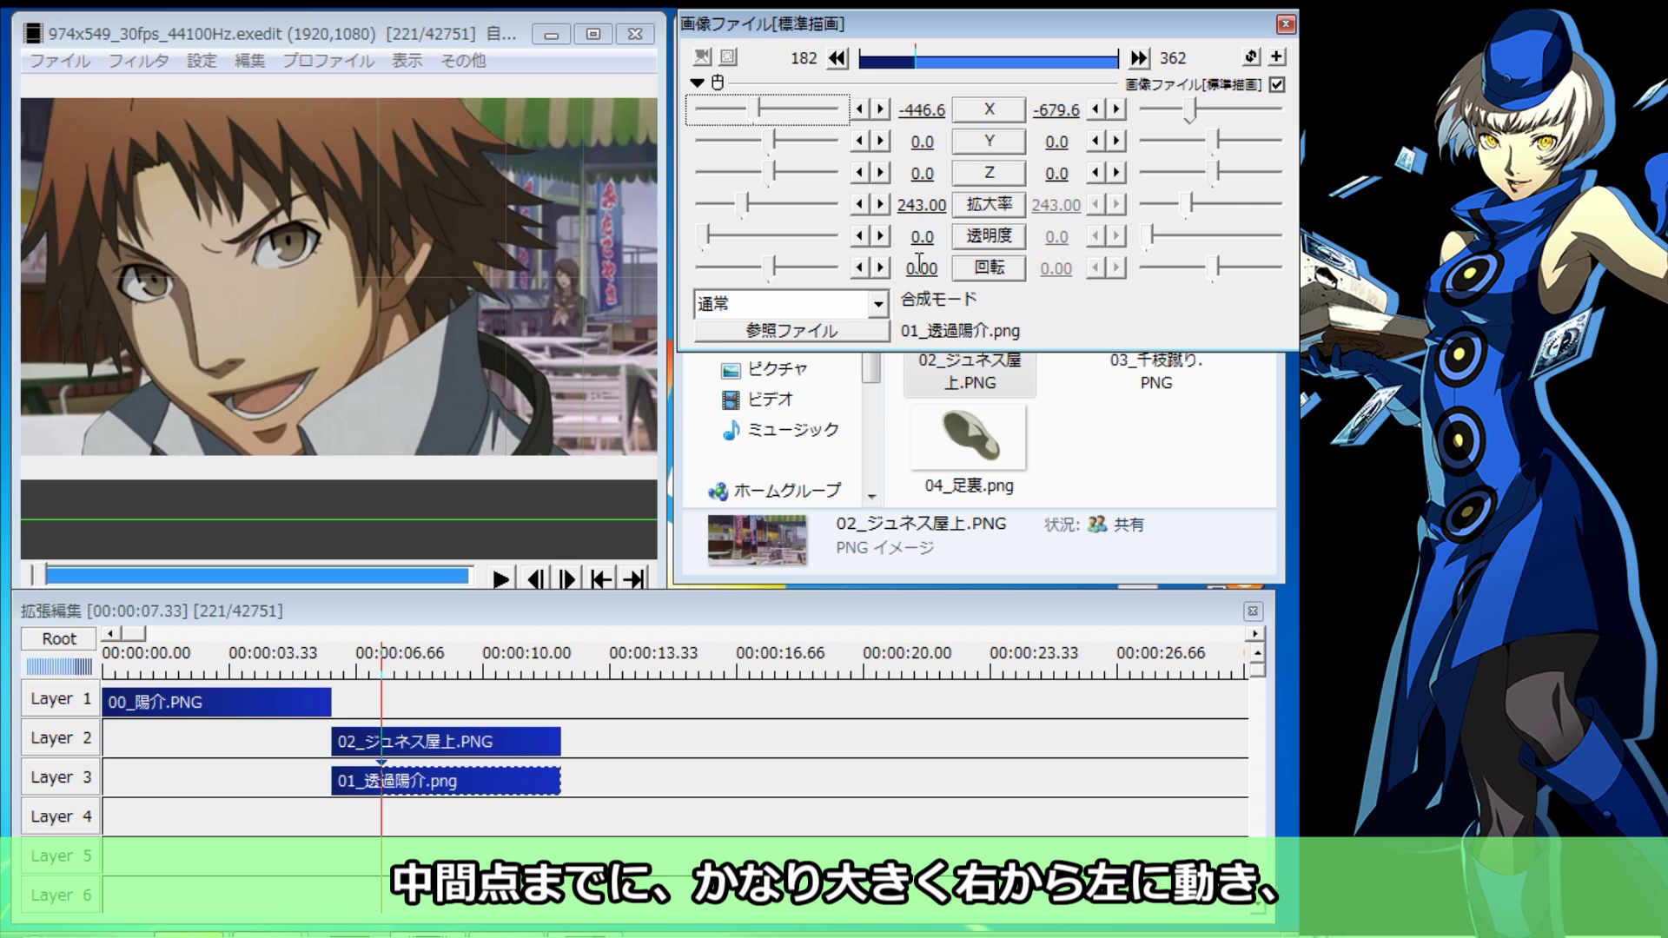
mouse_move(391, 680)
mouse_down()
mouse_move(562, 704)
mouse_move(334, 680)
mouse_up()
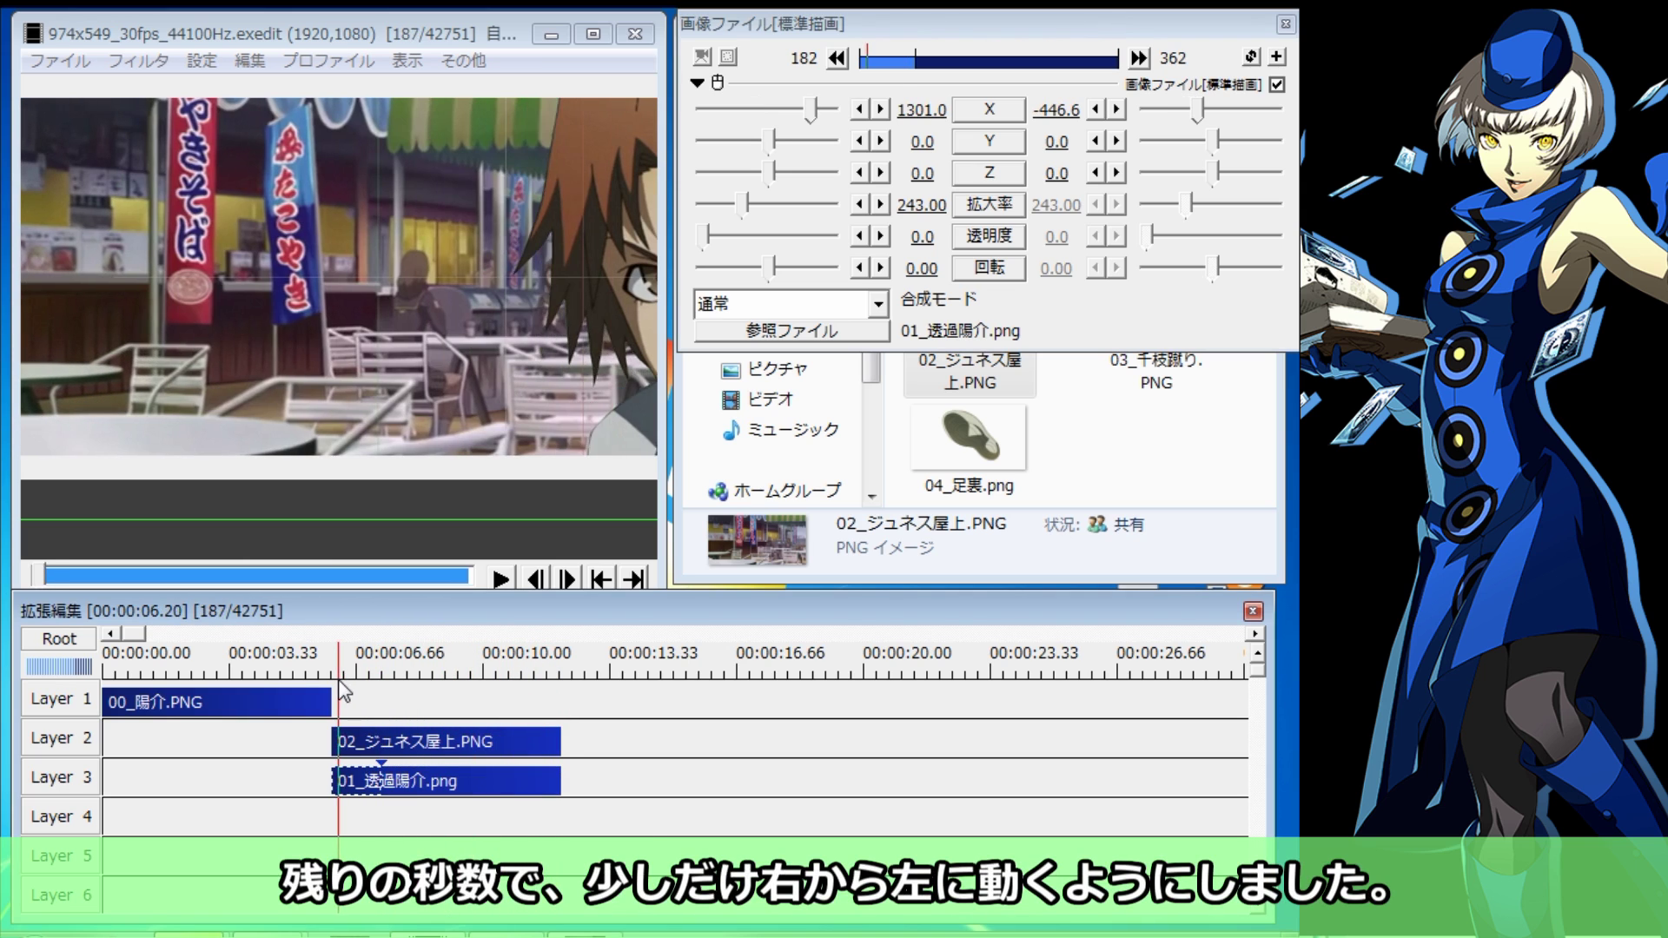
click(501, 579)
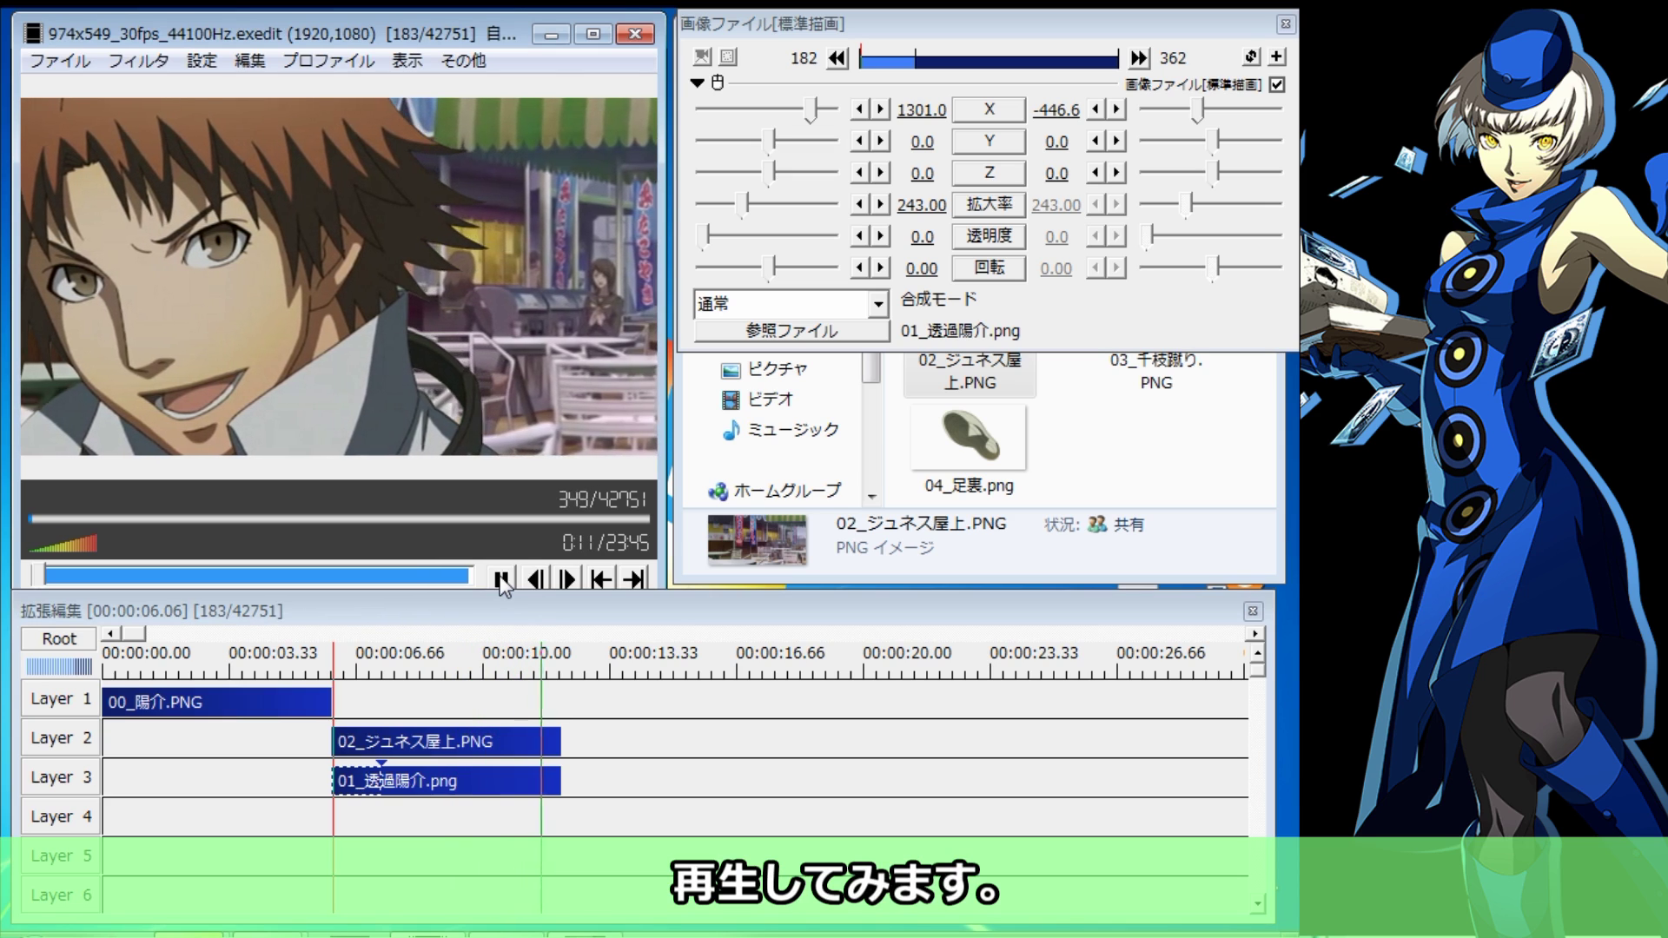
click(501, 579)
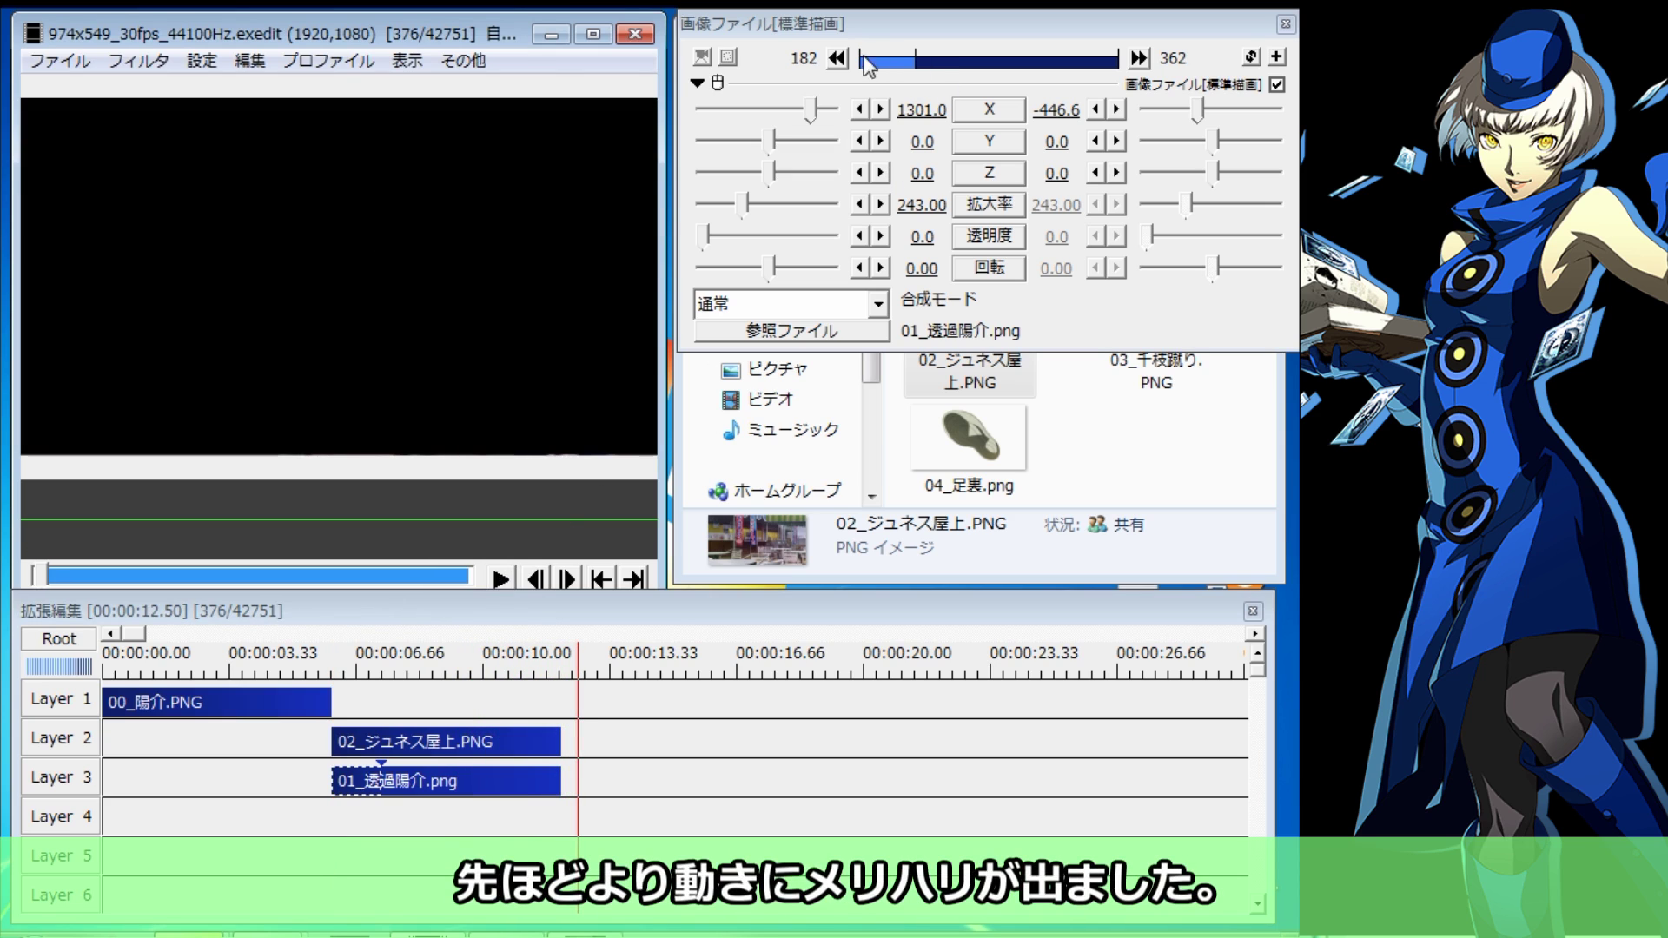
click(838, 59)
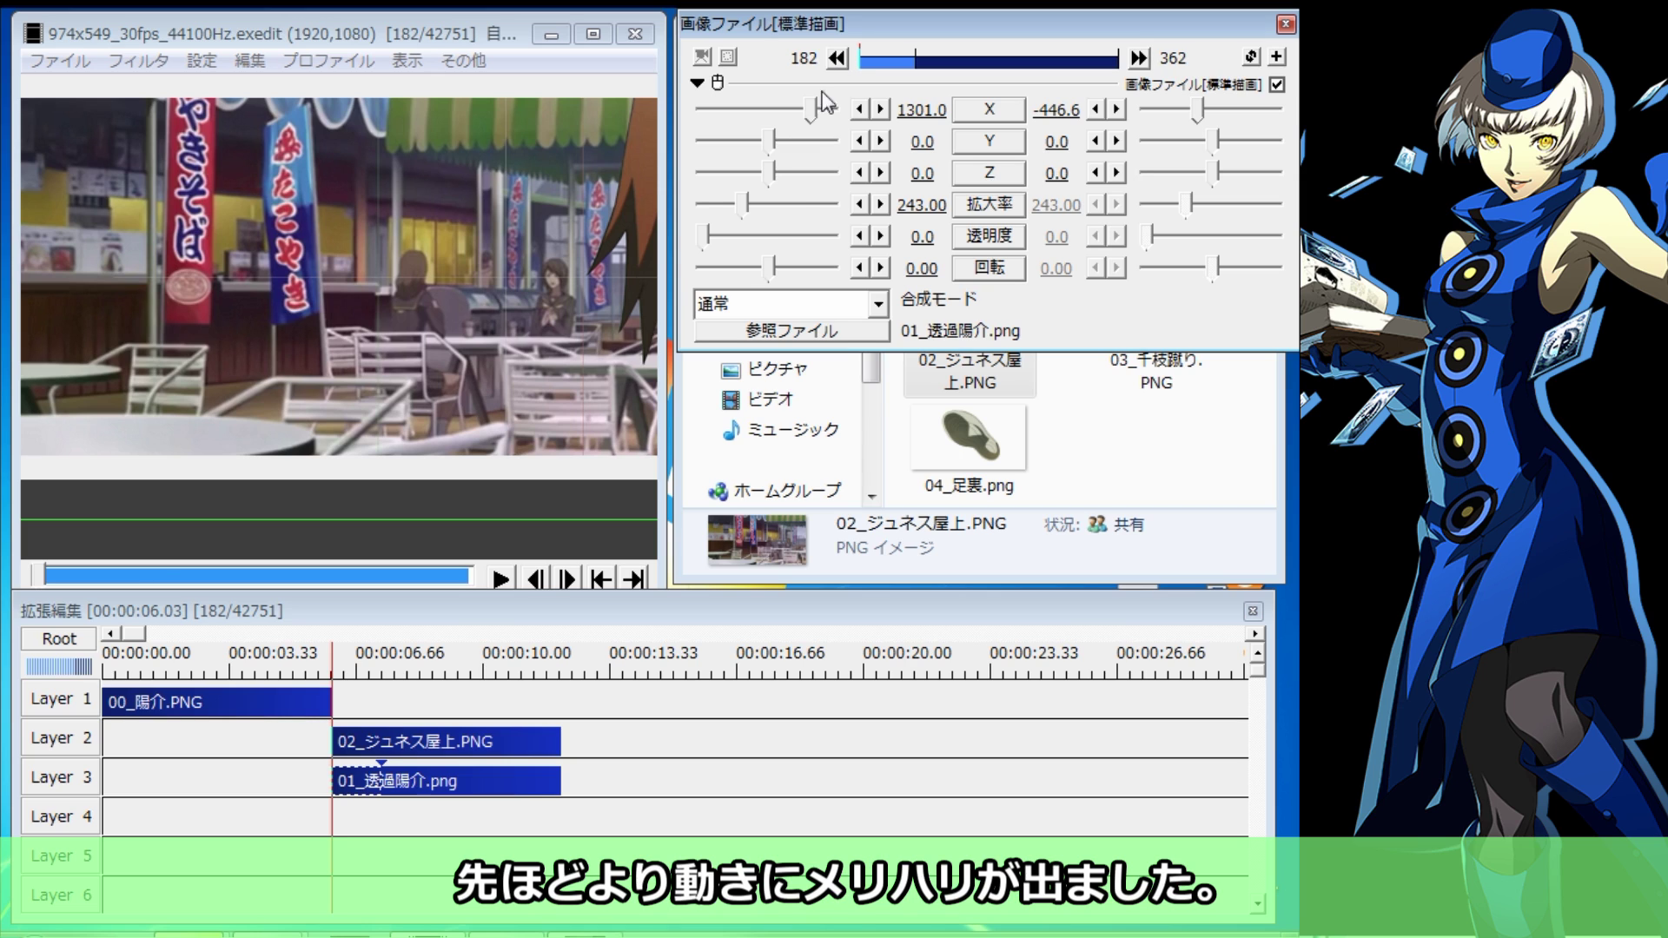
click(498, 580)
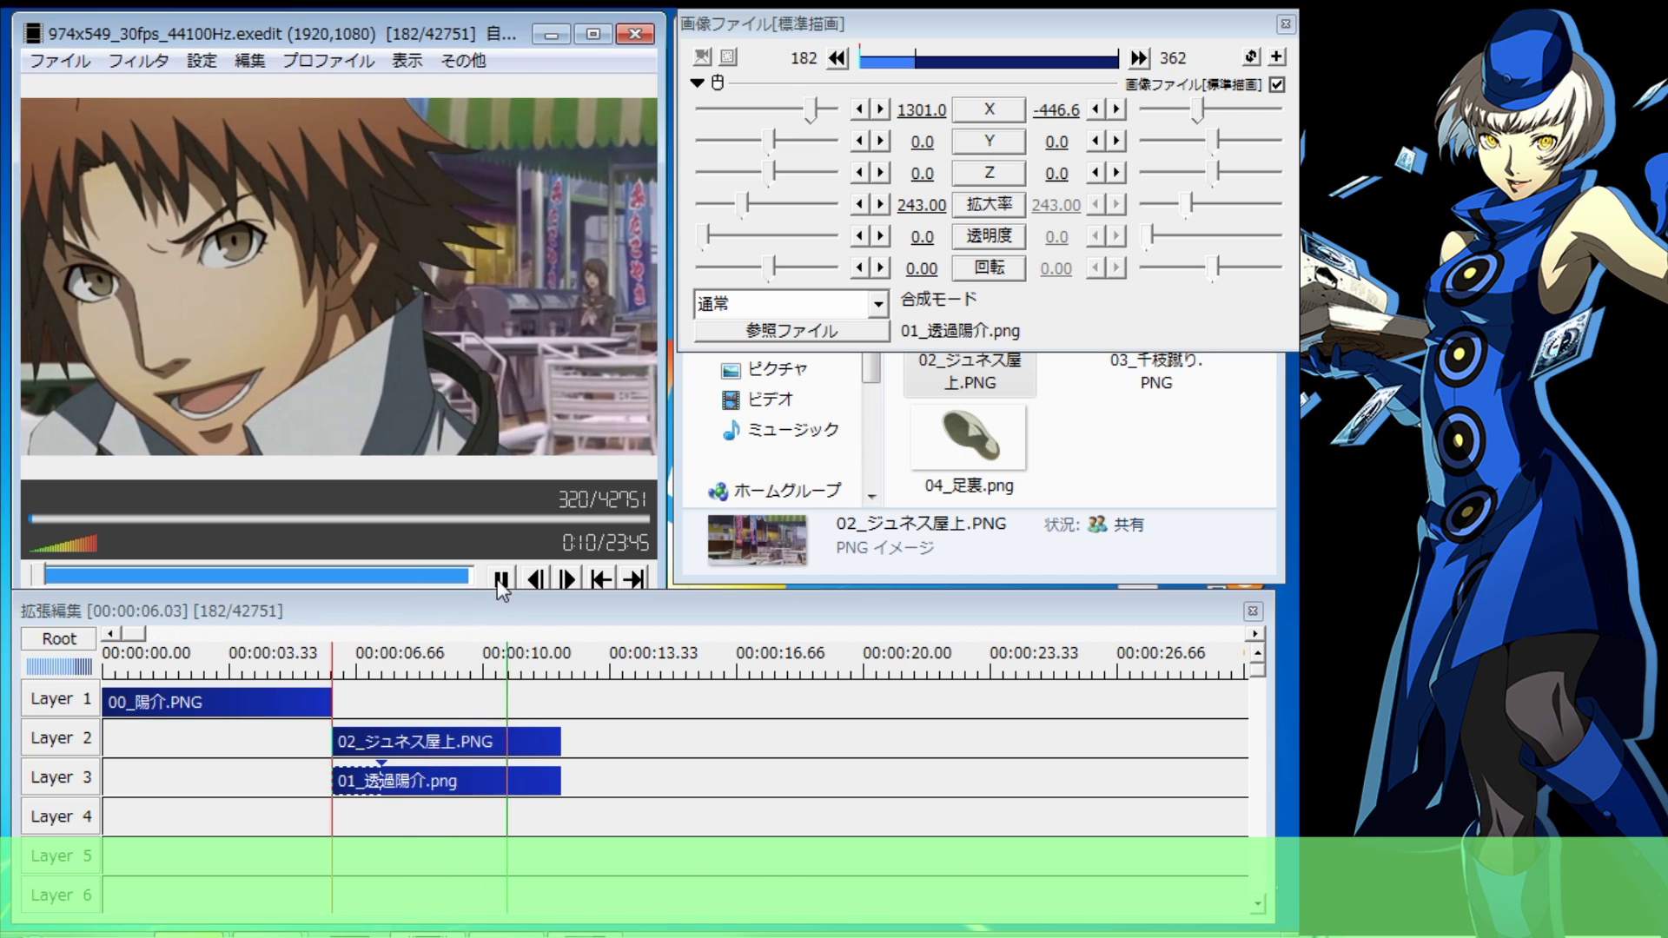
click(499, 580)
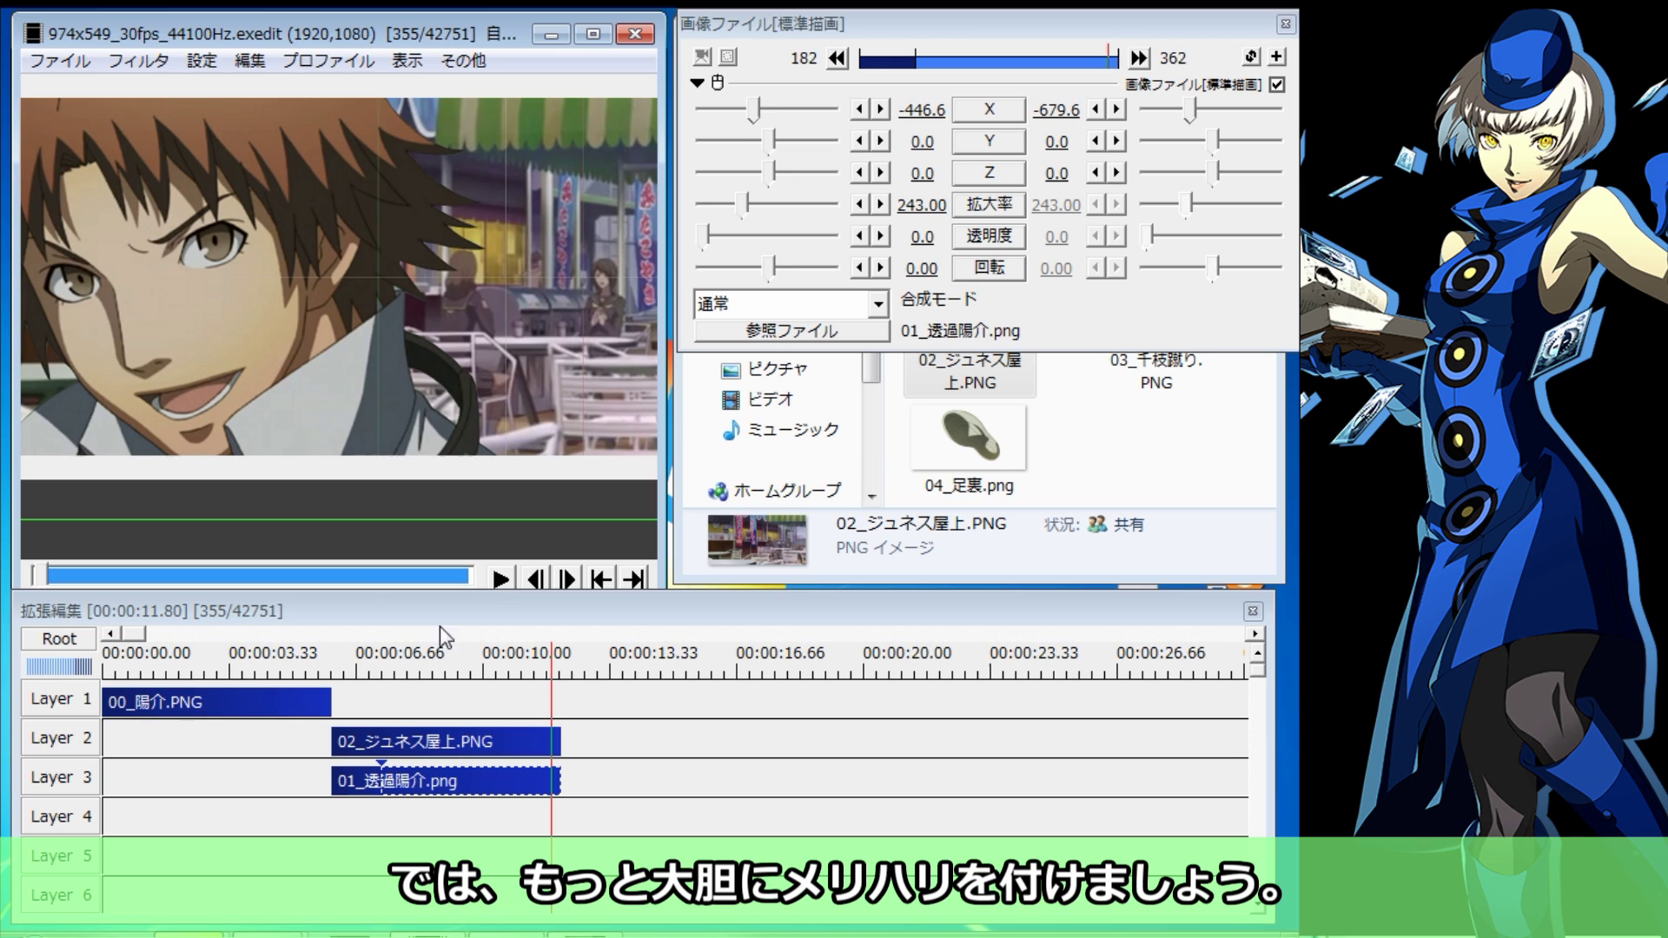
click(381, 779)
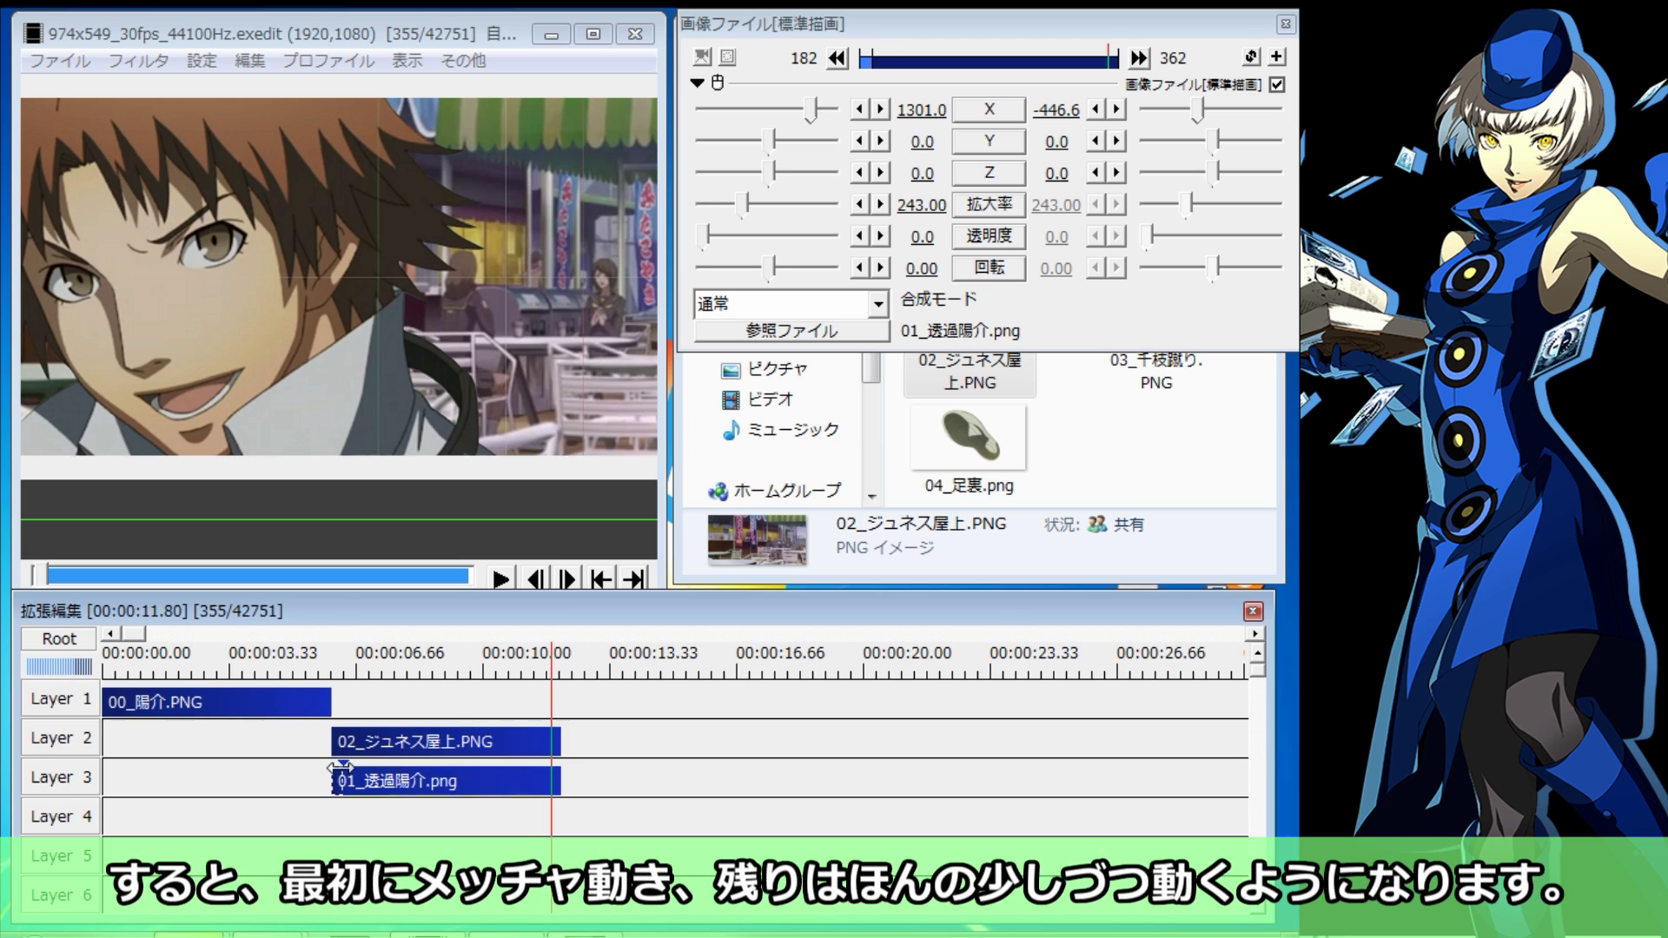
click(835, 57)
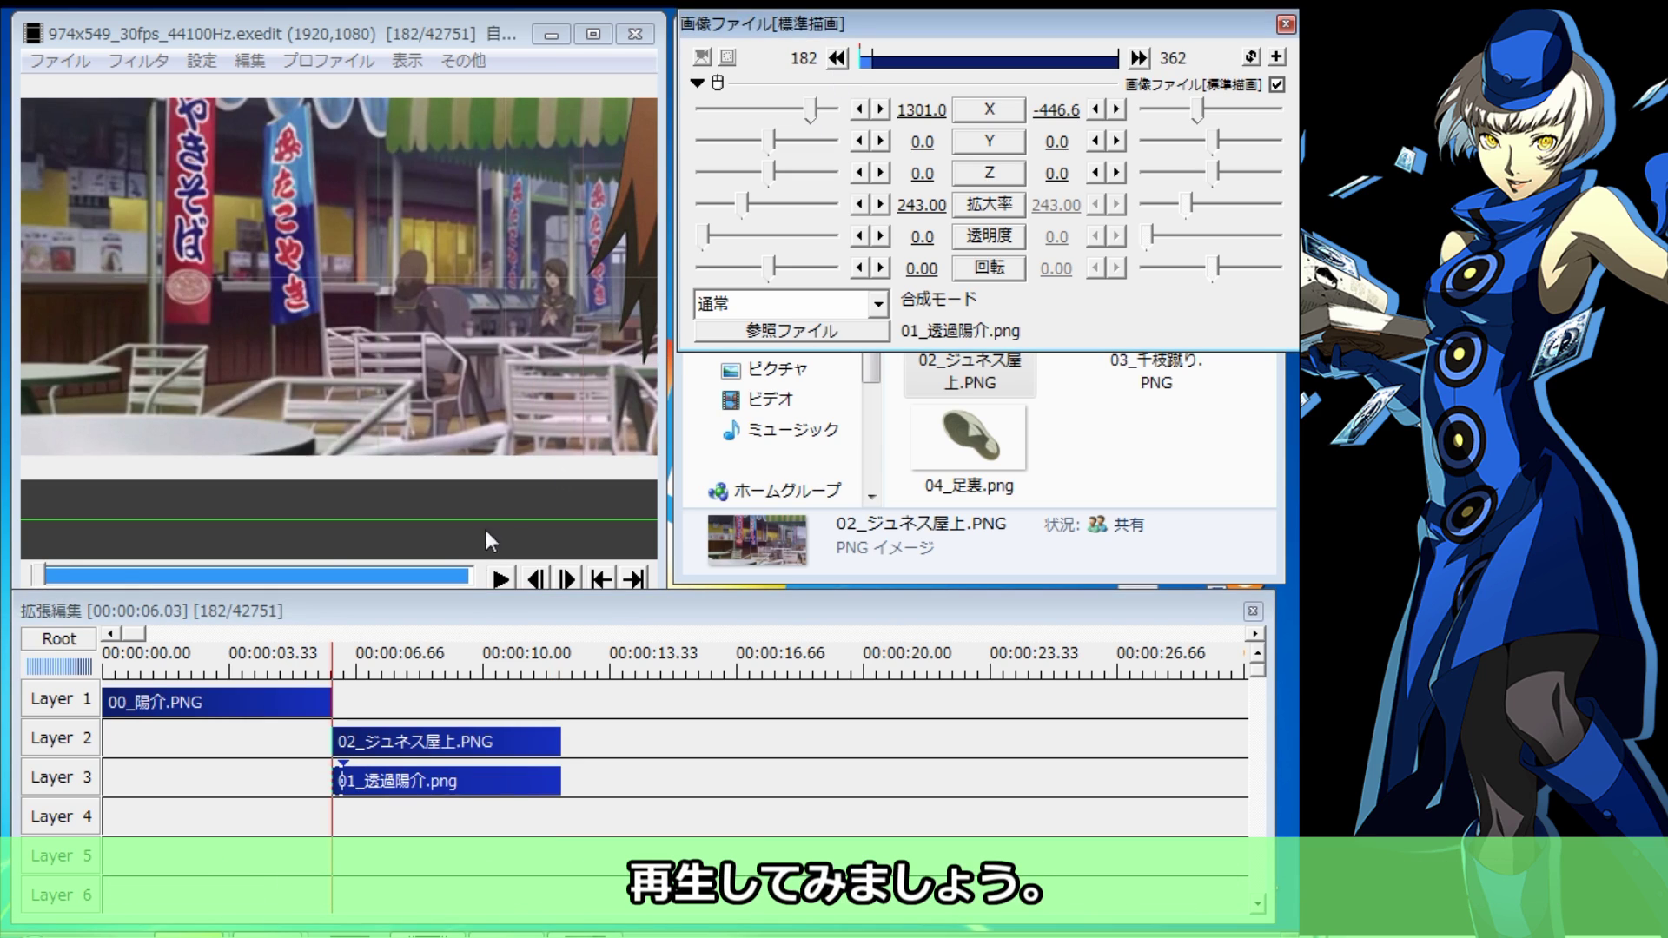
click(500, 580)
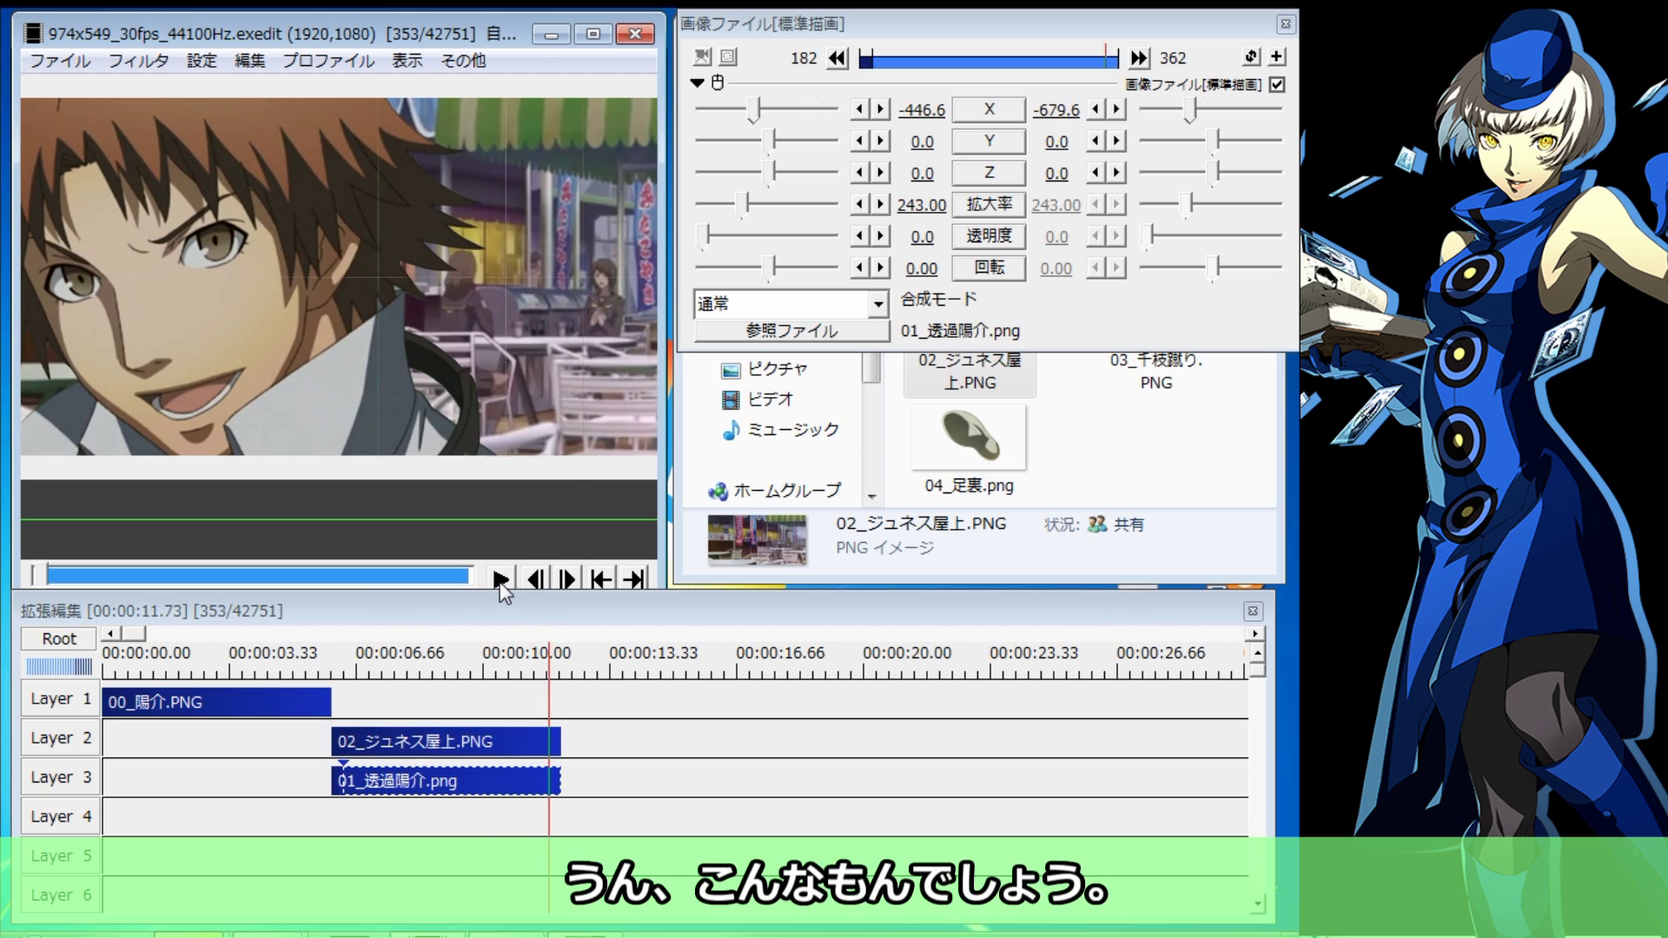
click(500, 580)
click(837, 59)
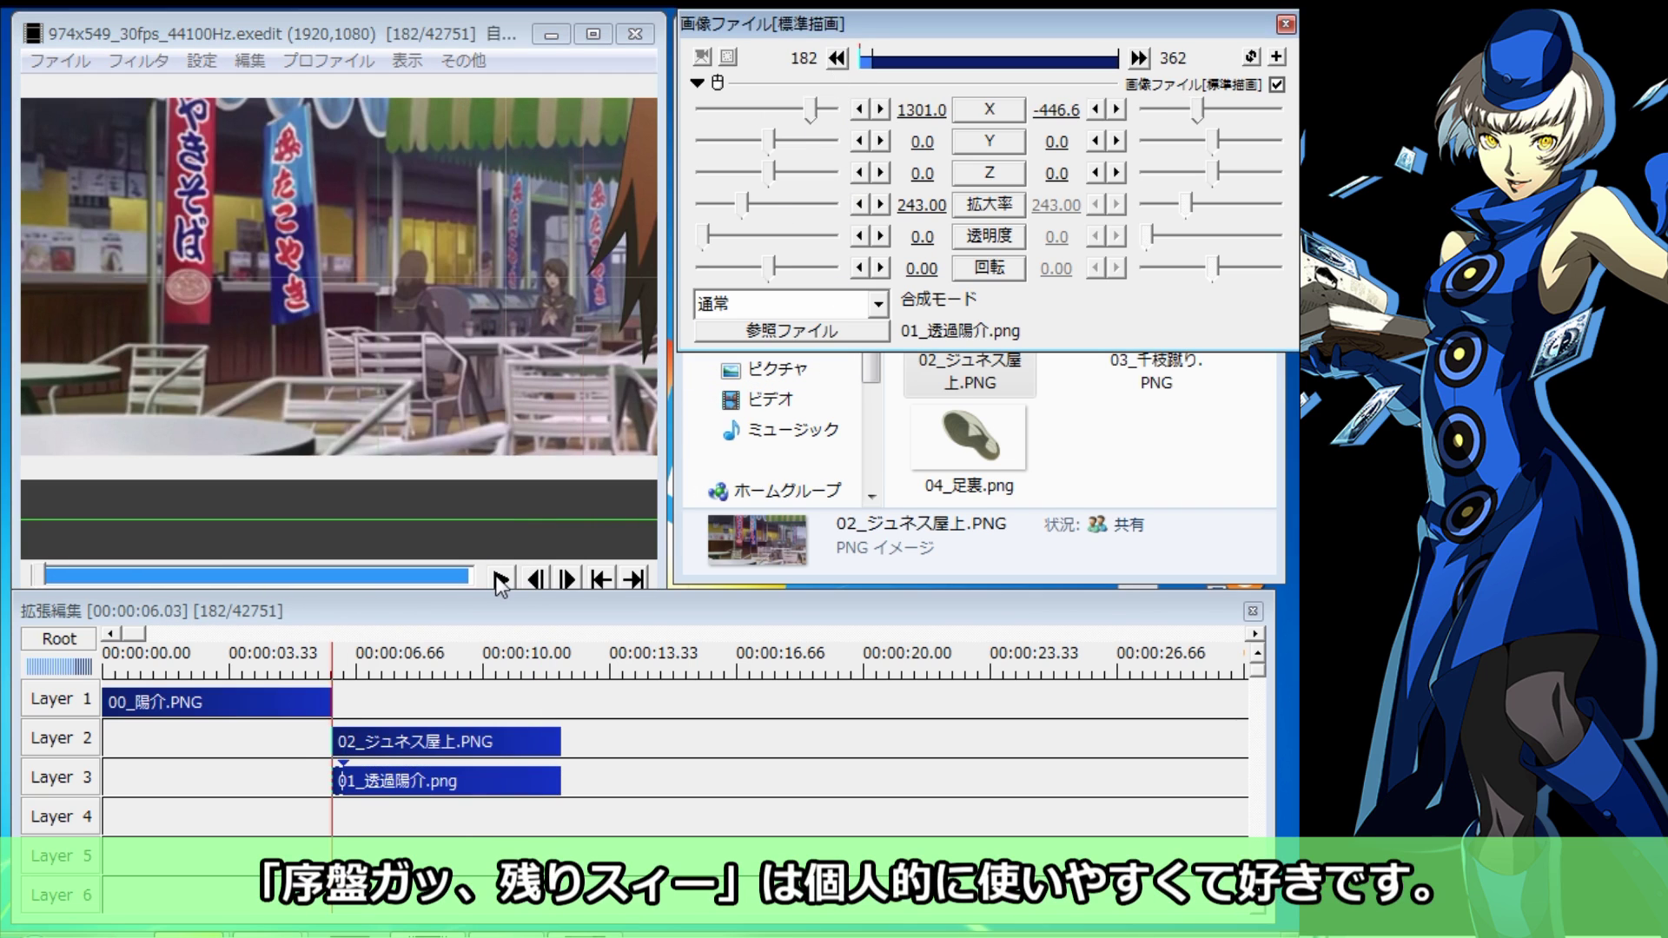
click(500, 578)
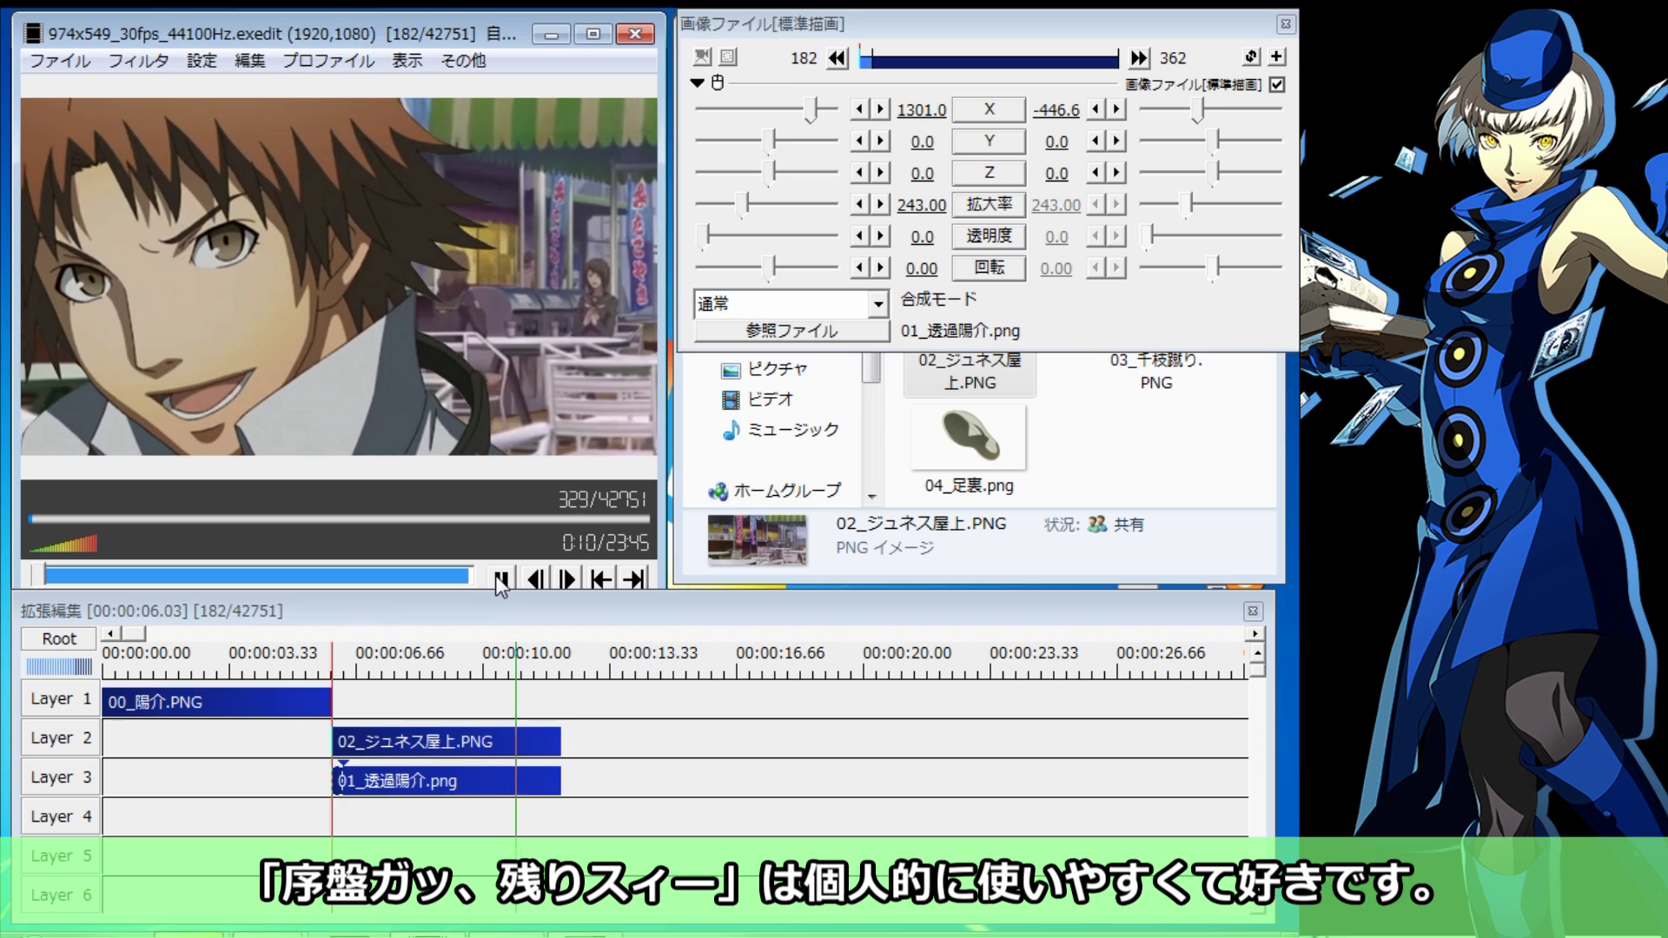
click(501, 579)
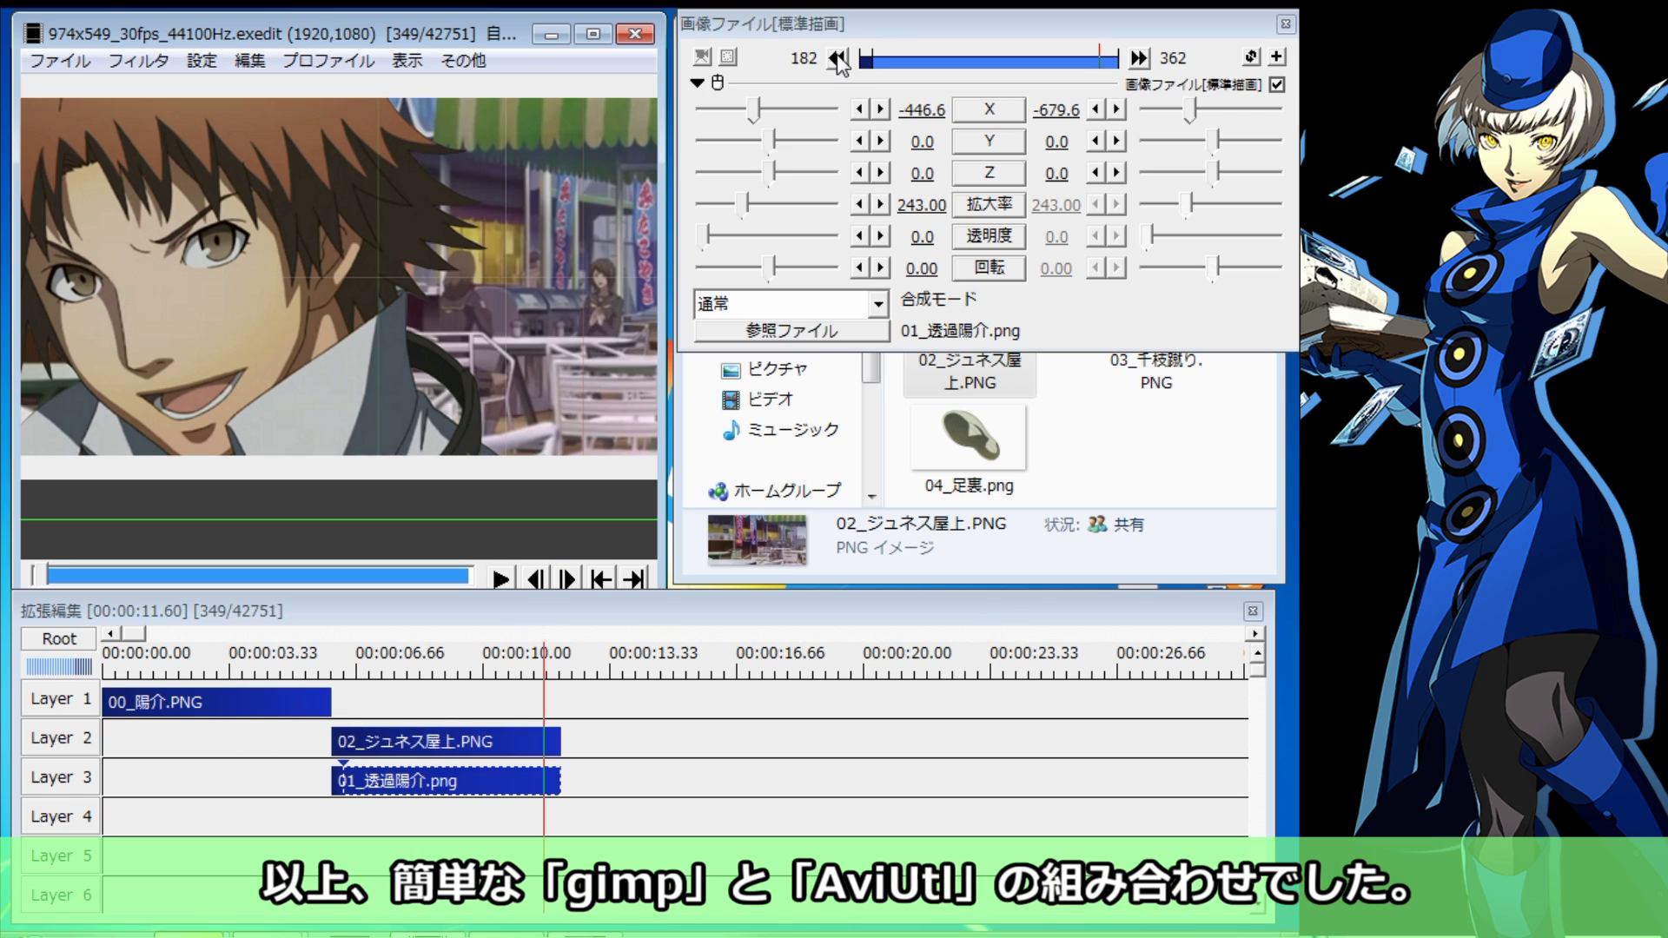
click(837, 58)
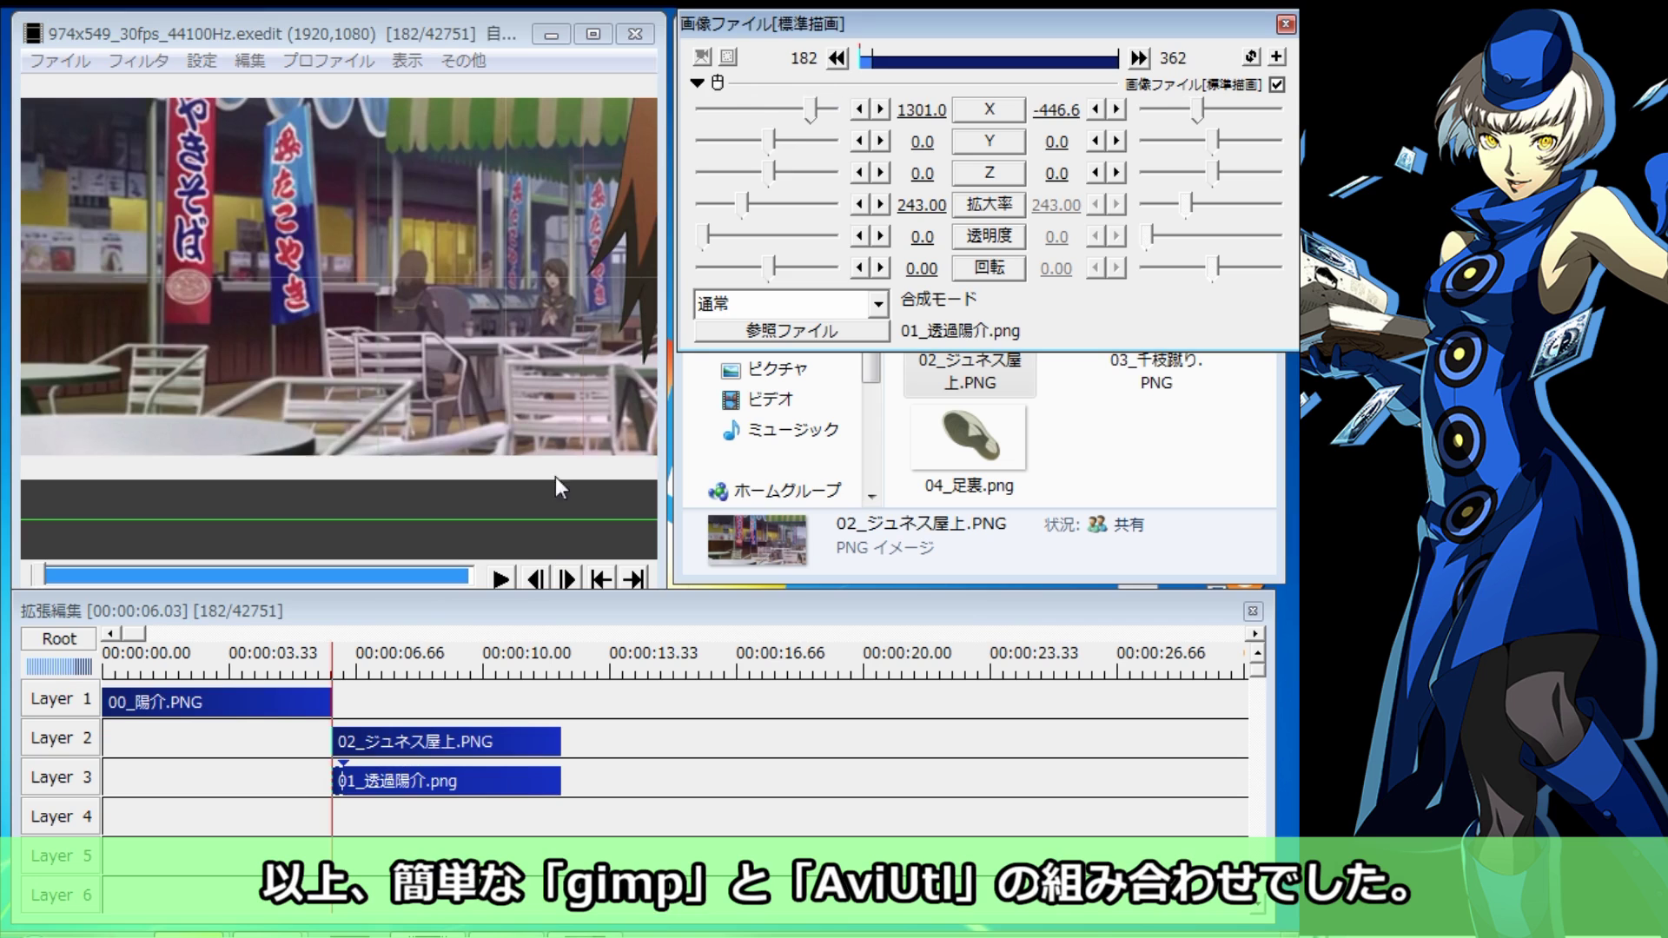
click(499, 579)
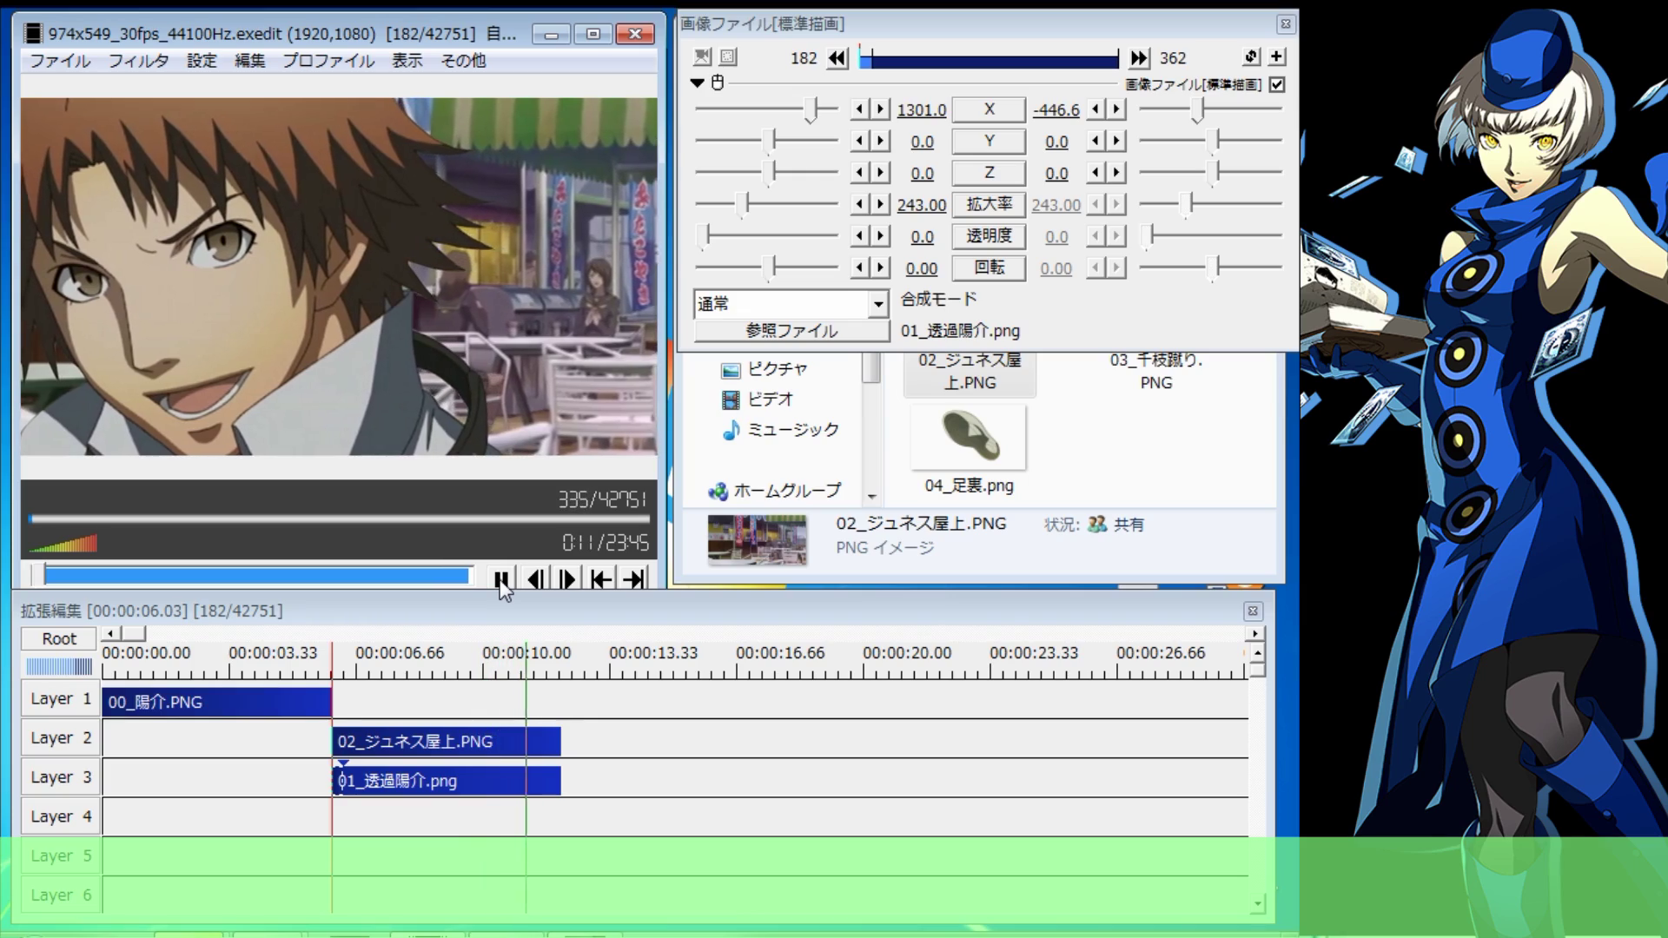
click(498, 580)
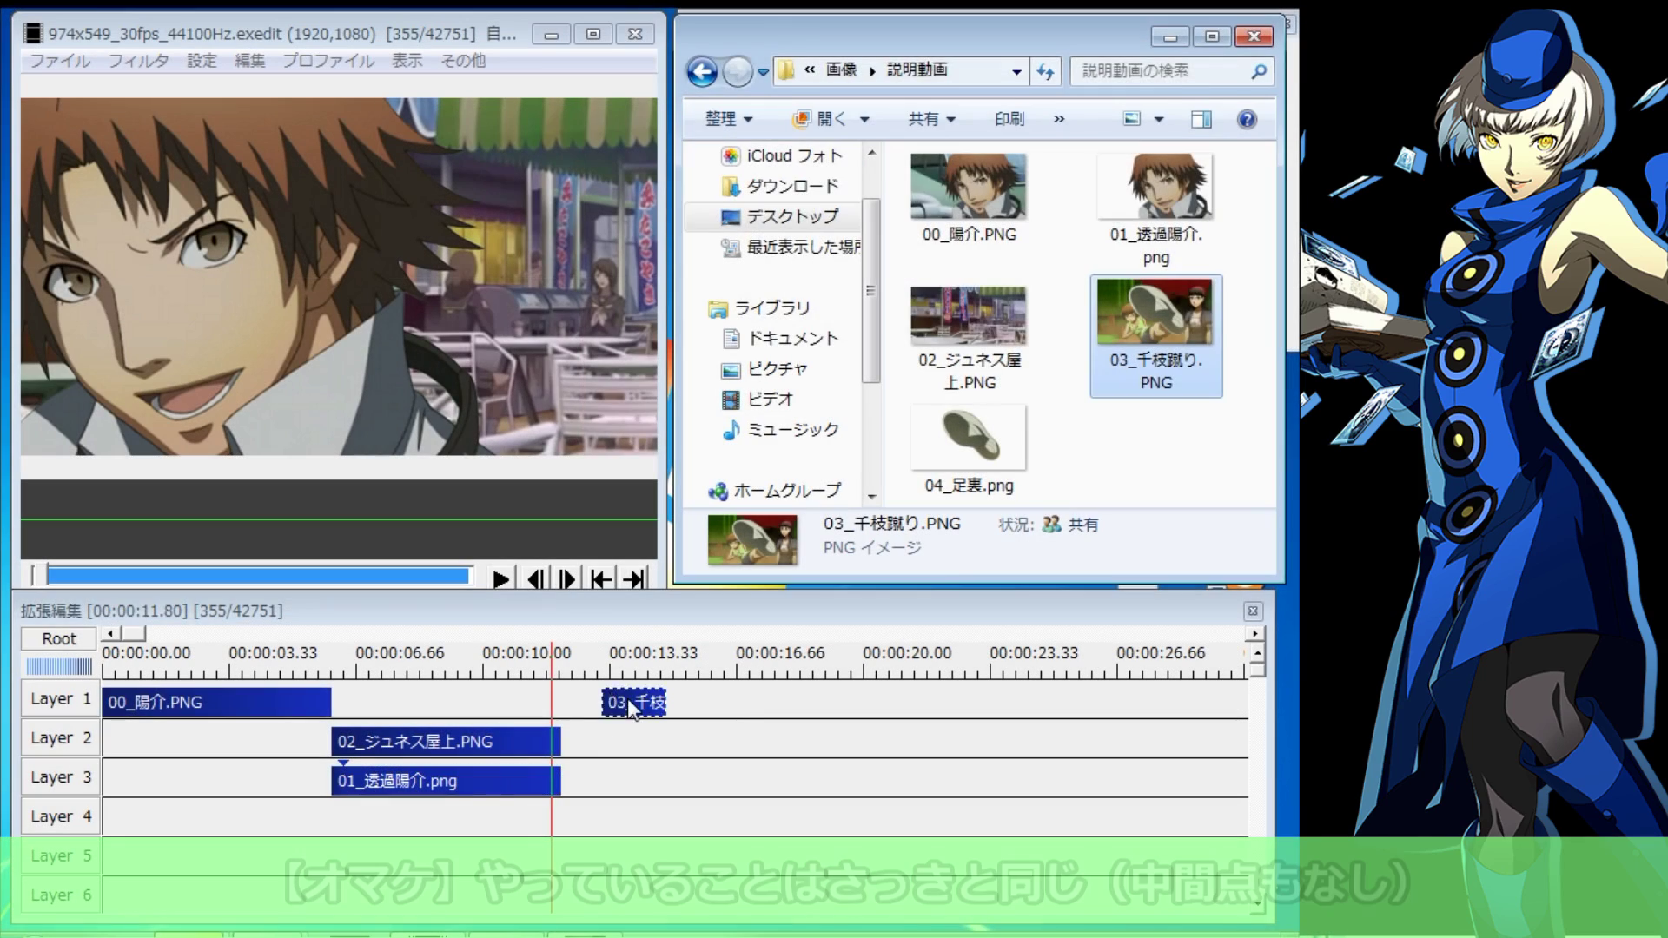
Add 03_千枝蹴り.PNG to Layer 1 and enlarge it to 247%
drag(1155, 334, 629, 699)
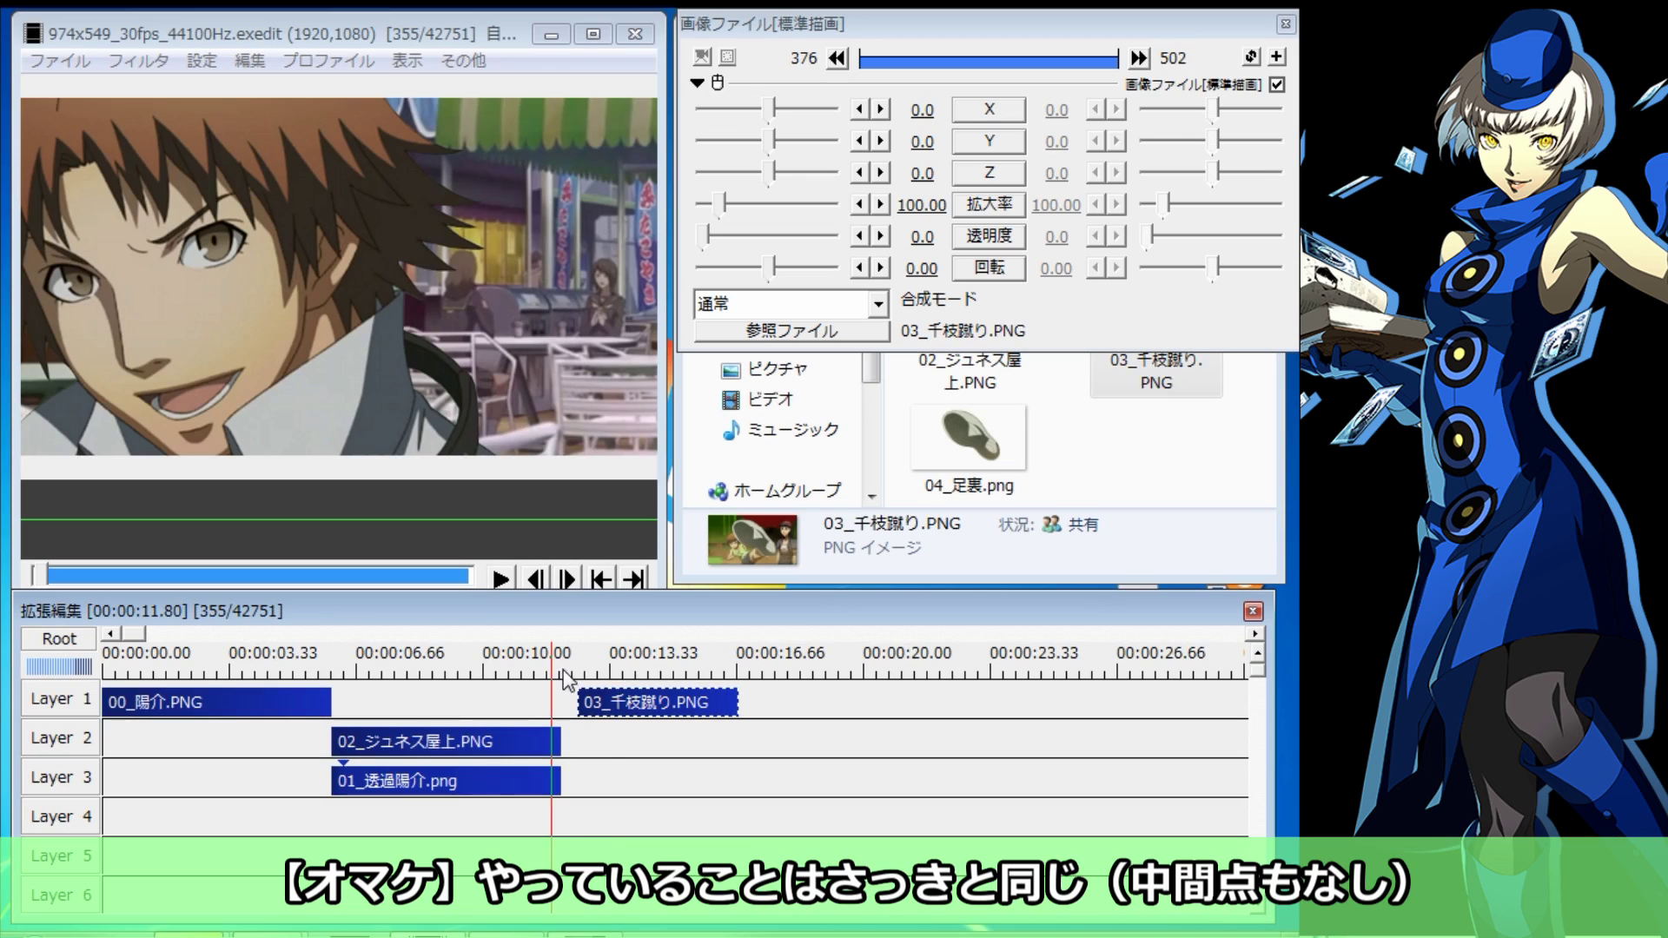
click(591, 674)
drag(922, 205, 1089, 251)
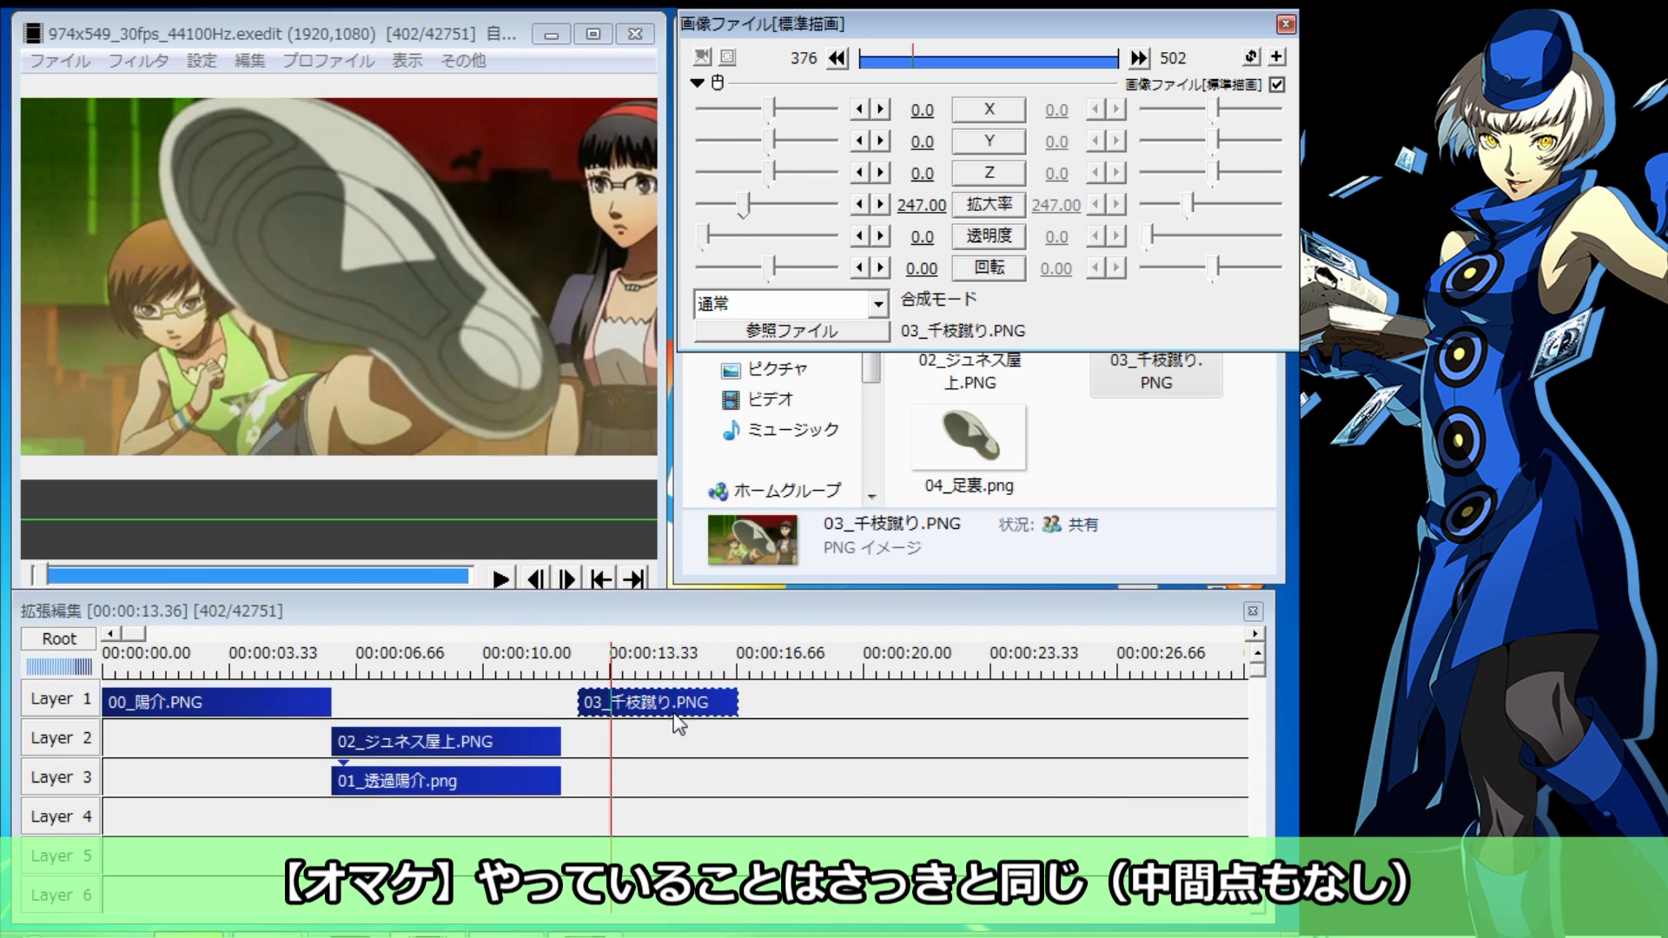
Add 04_足裏.png to Layer 2 and set its zoom to 260
click(1120, 460)
click(975, 430)
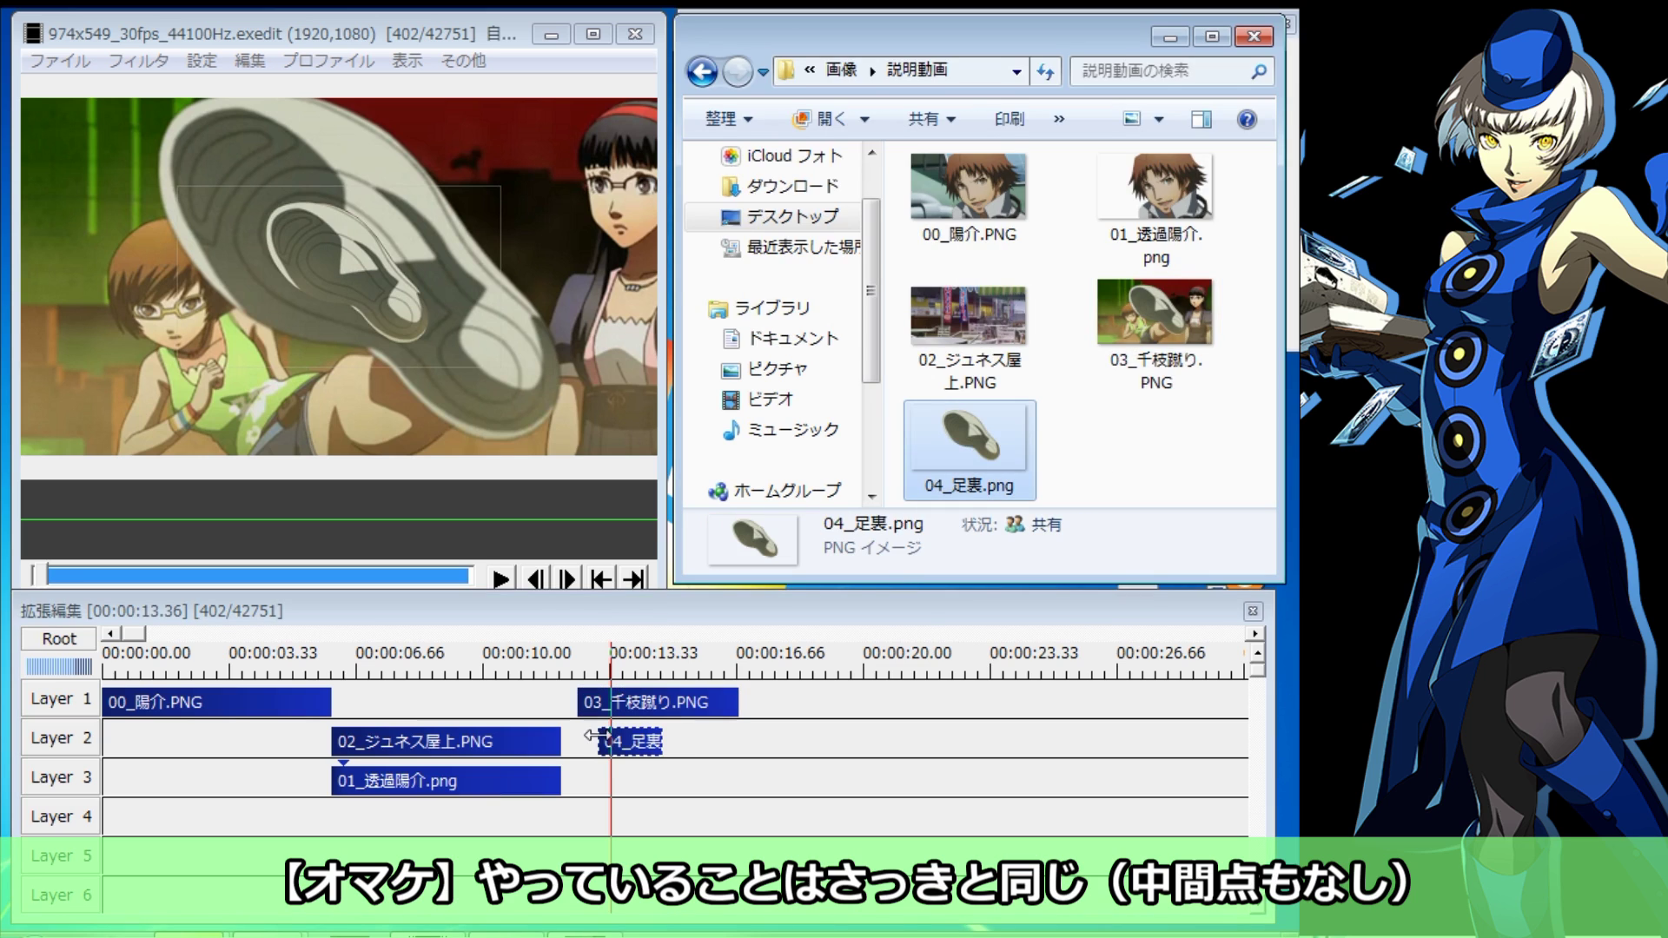
drag(600, 740, 601, 740)
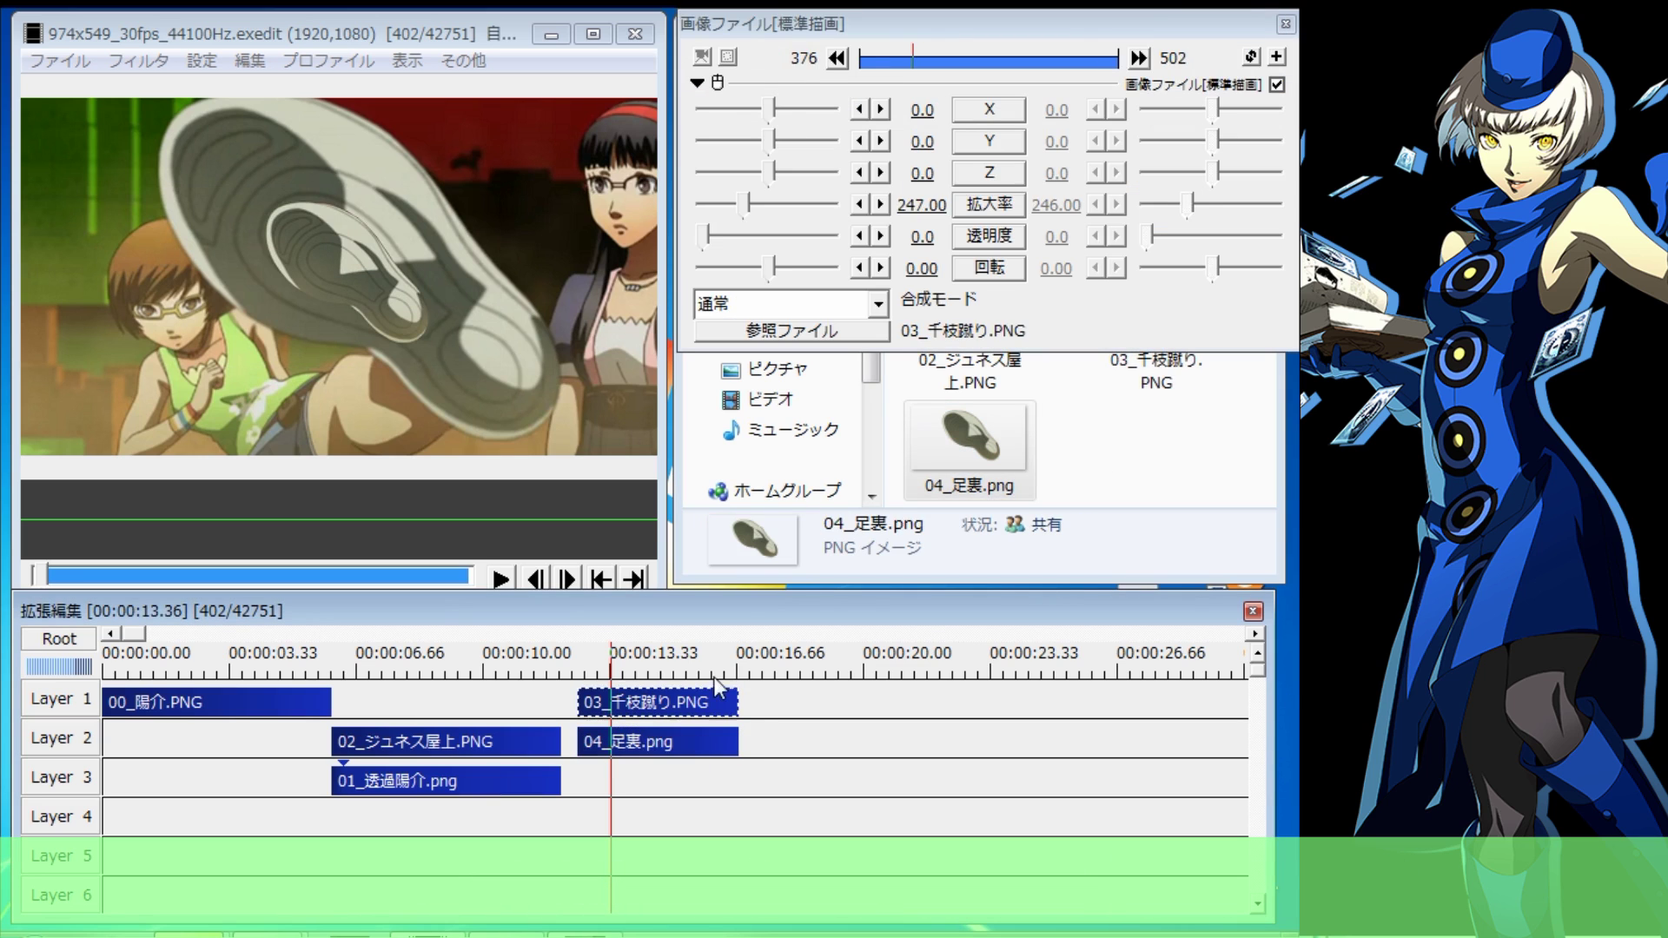
click(669, 738)
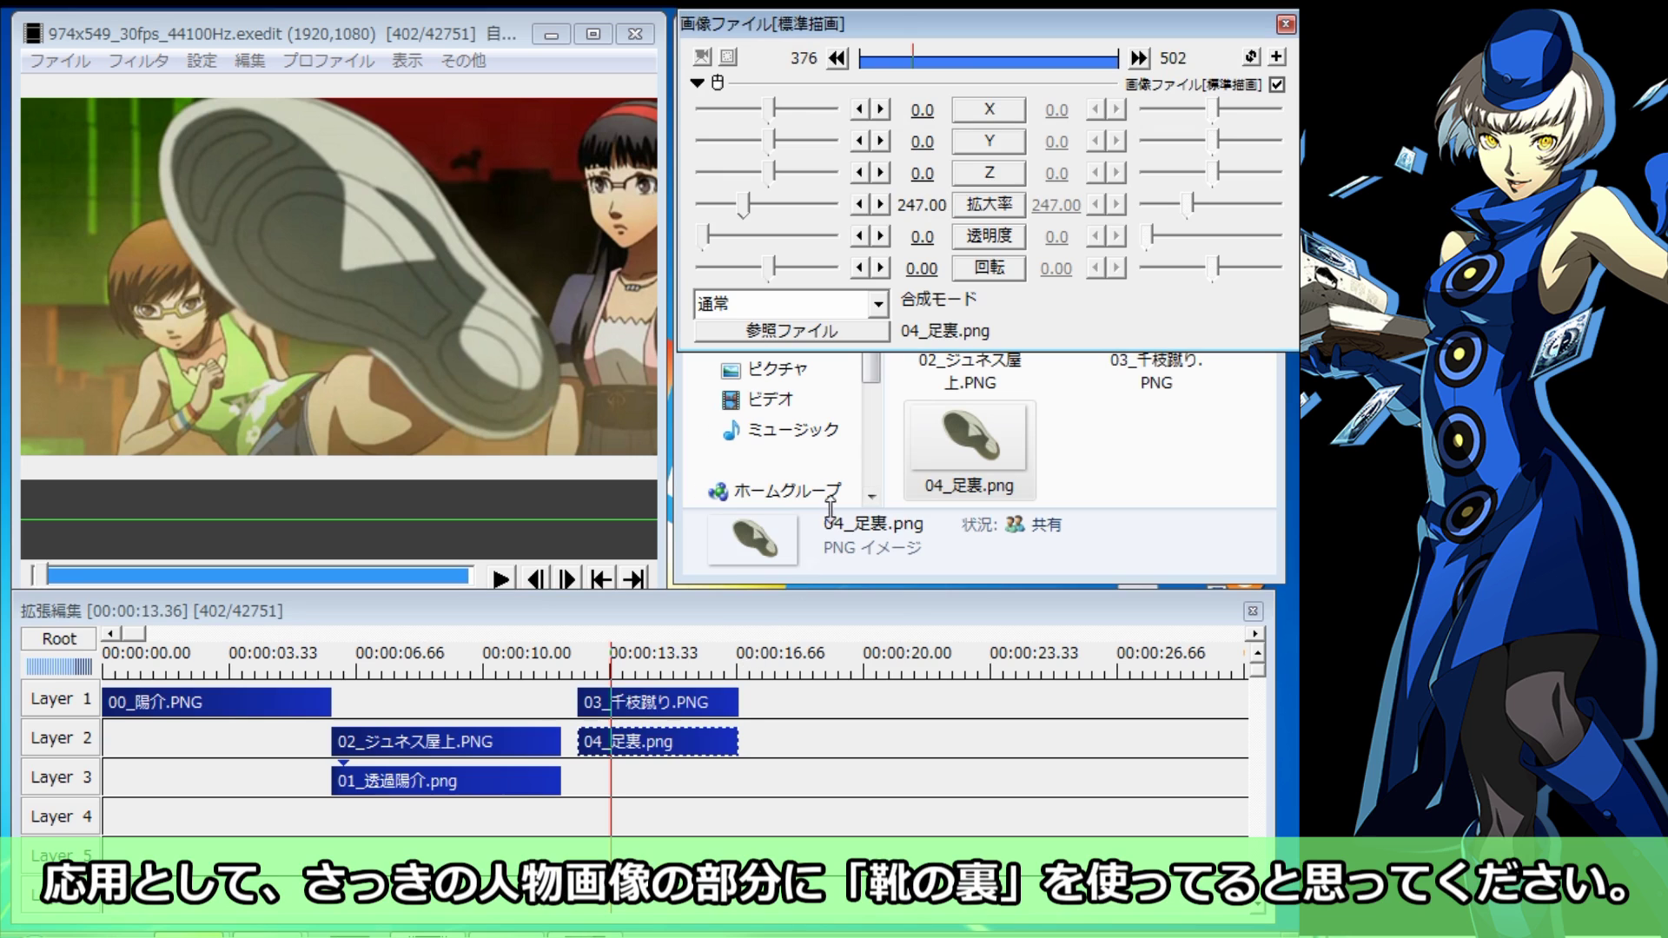
drag(917, 204, 922, 204)
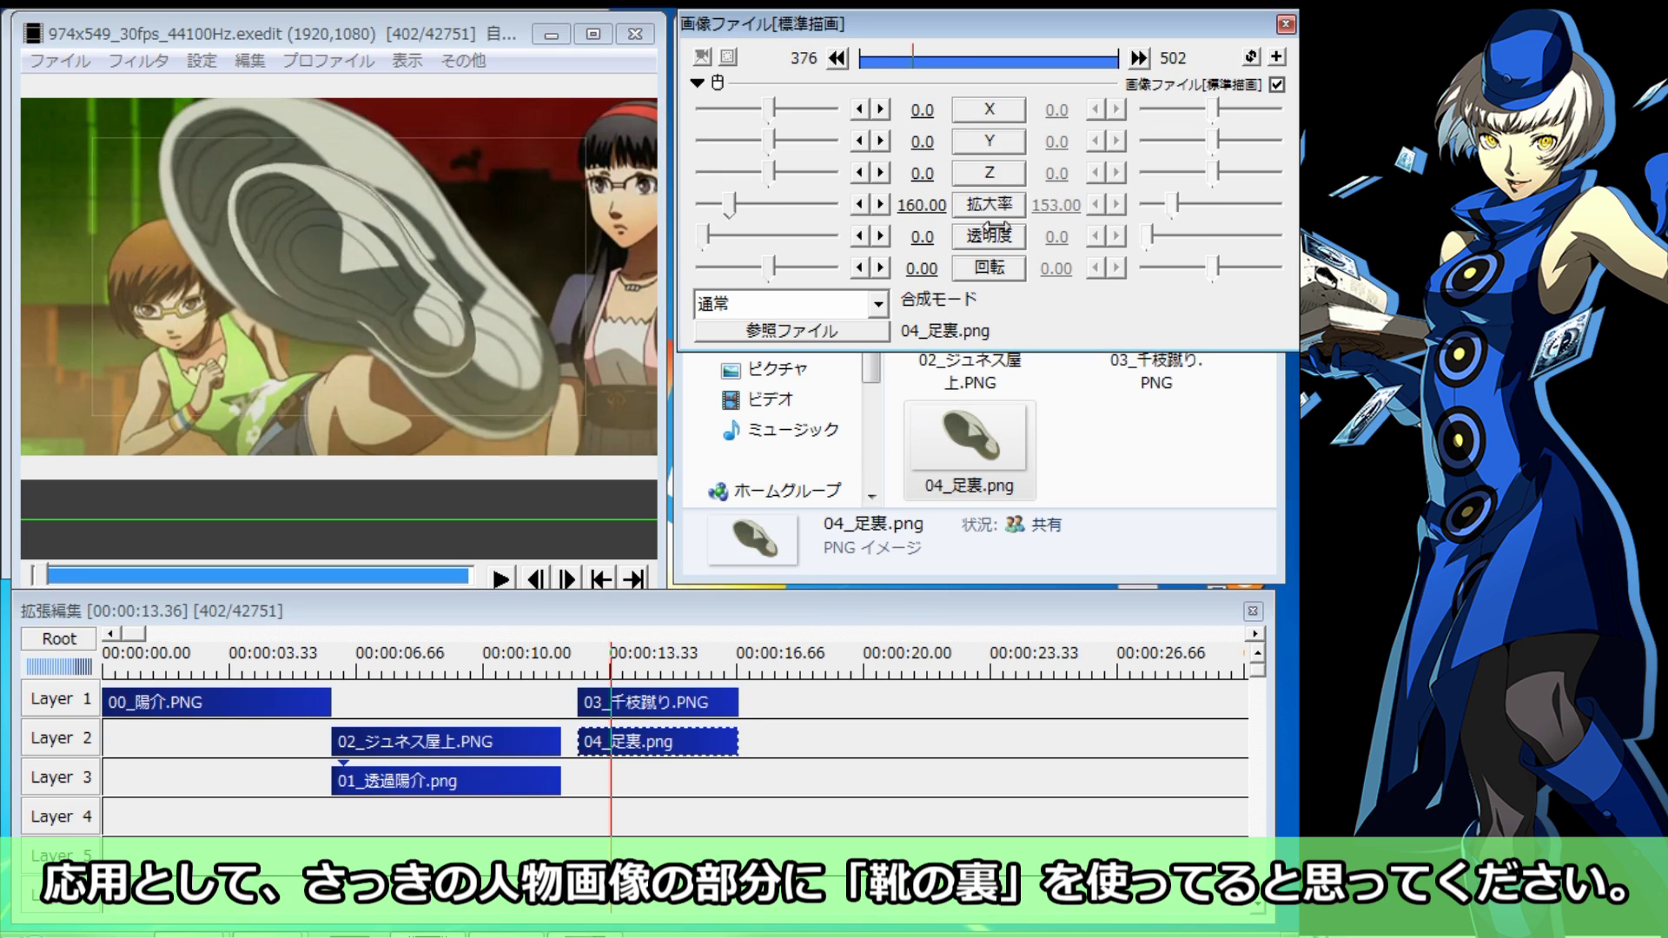
click(921, 204)
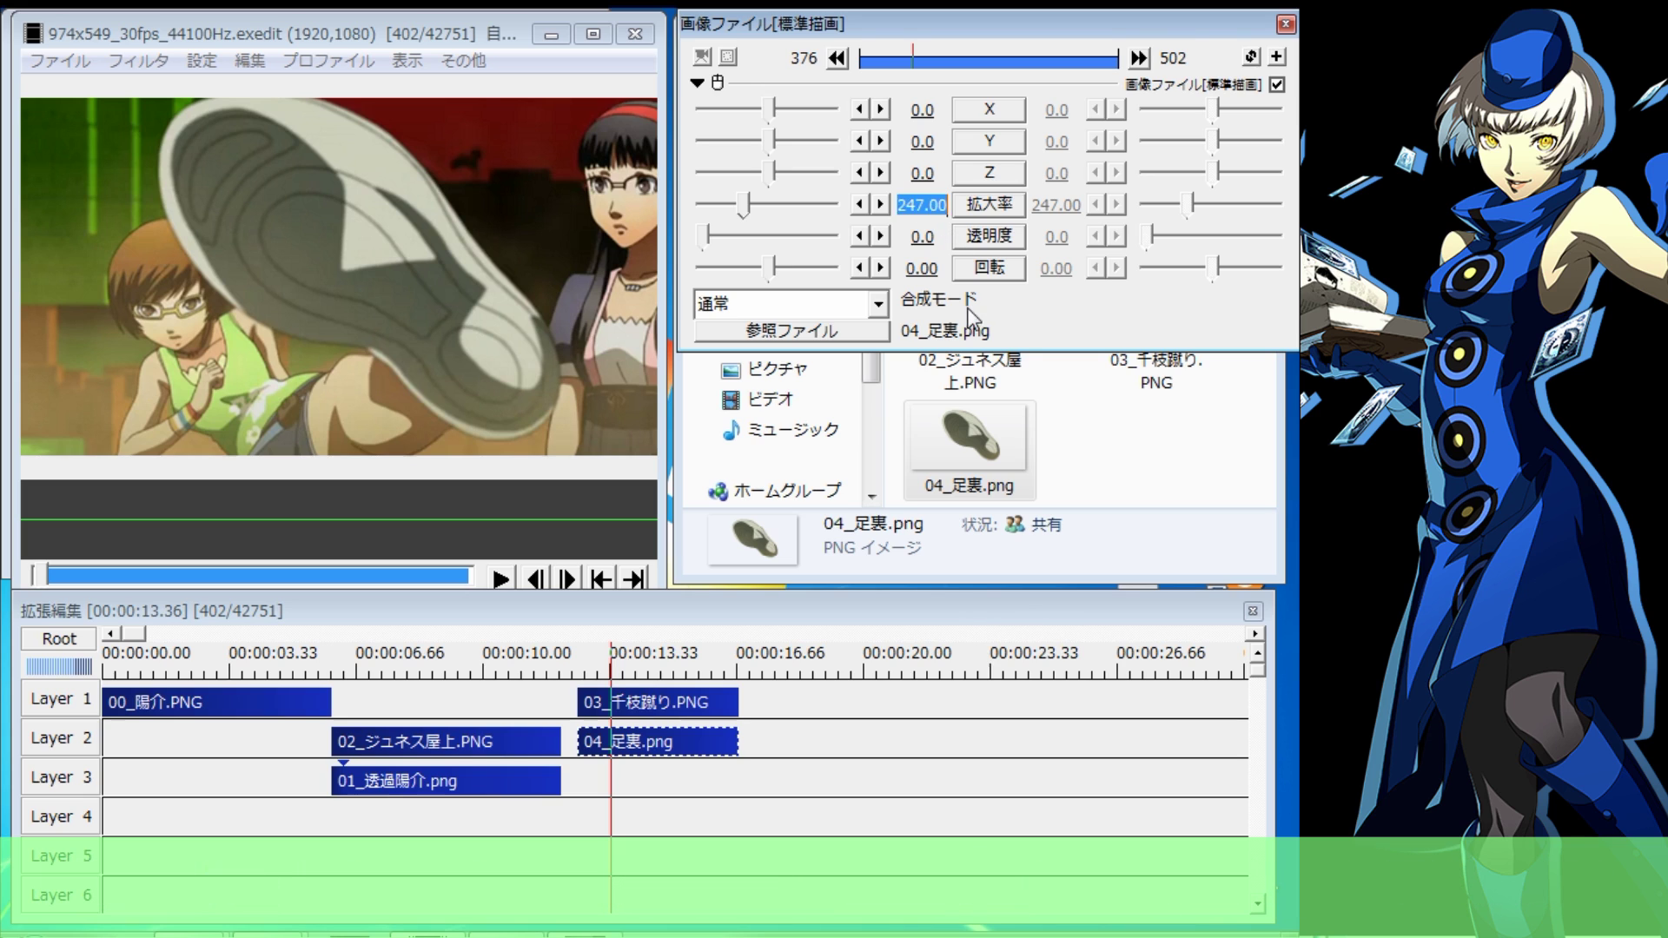
text(0)
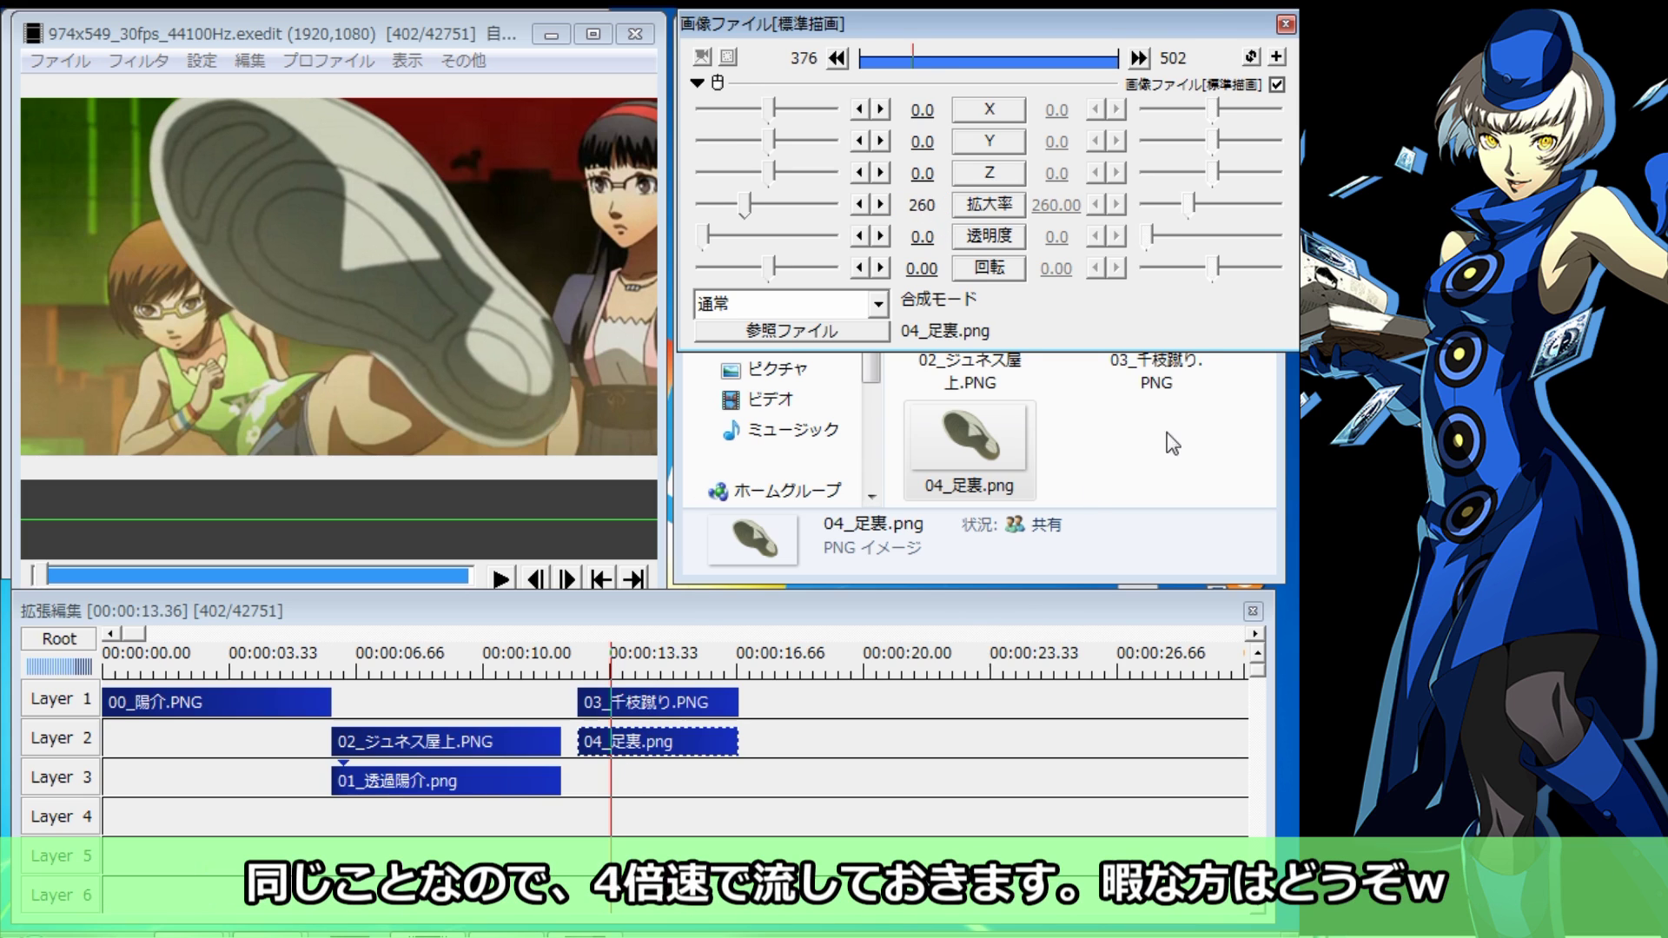
key(Return)
Give the 03_千枝蹴り.PNG clip straight-line X movement and preview it with Layer 2 hidden
click(641, 705)
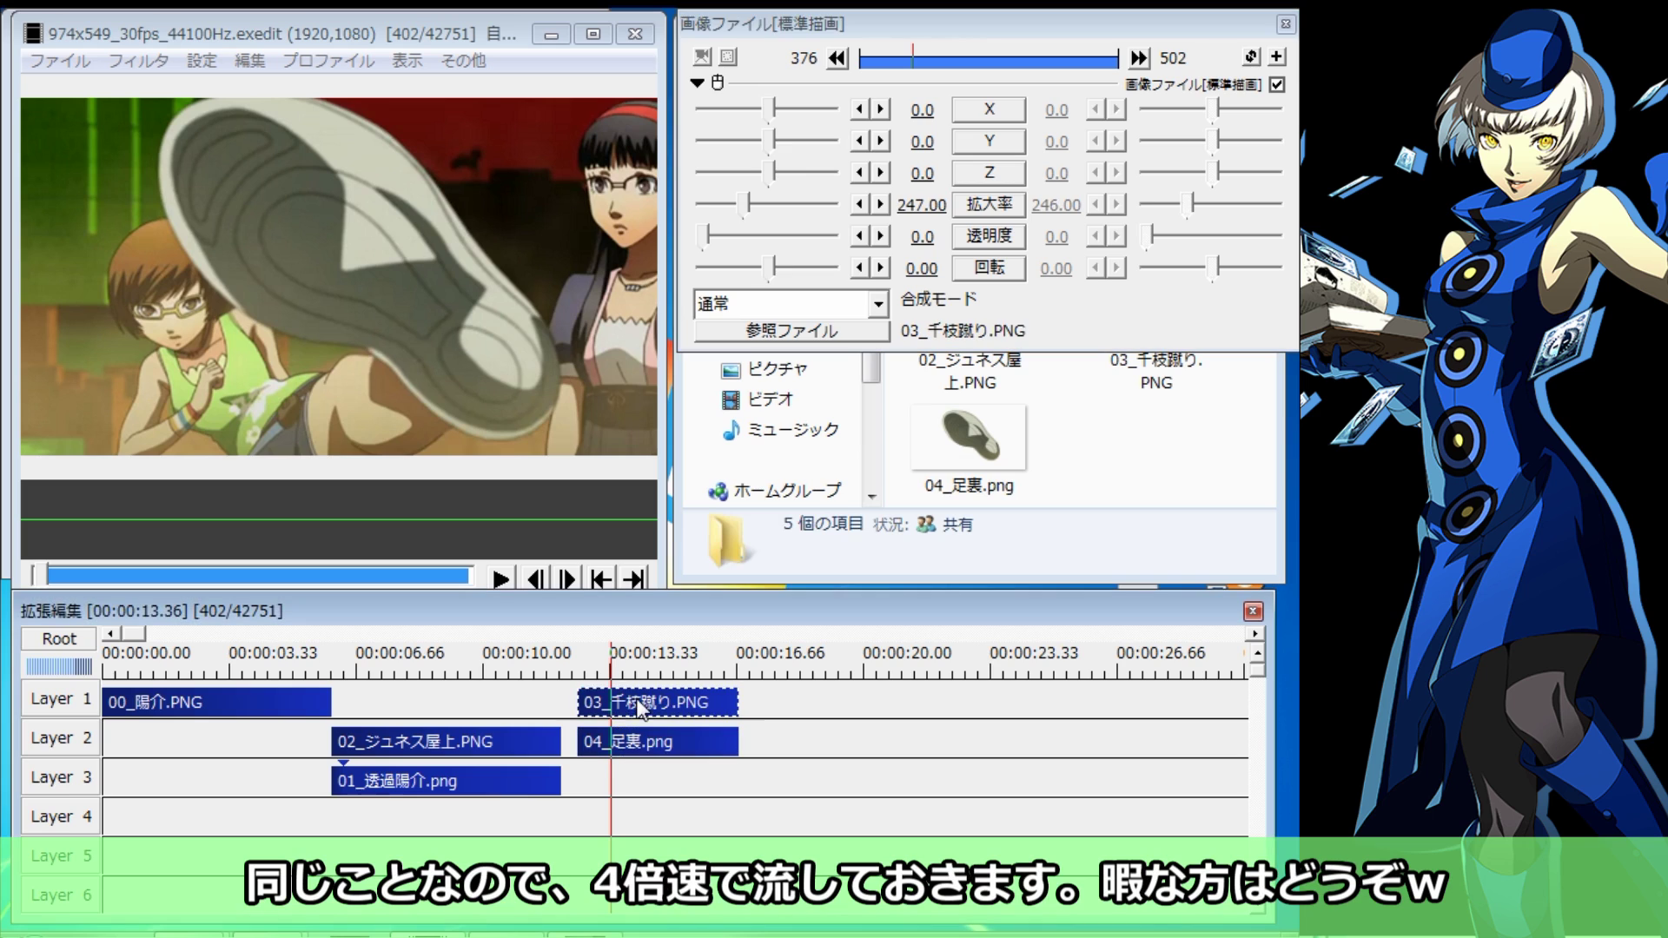
click(1016, 111)
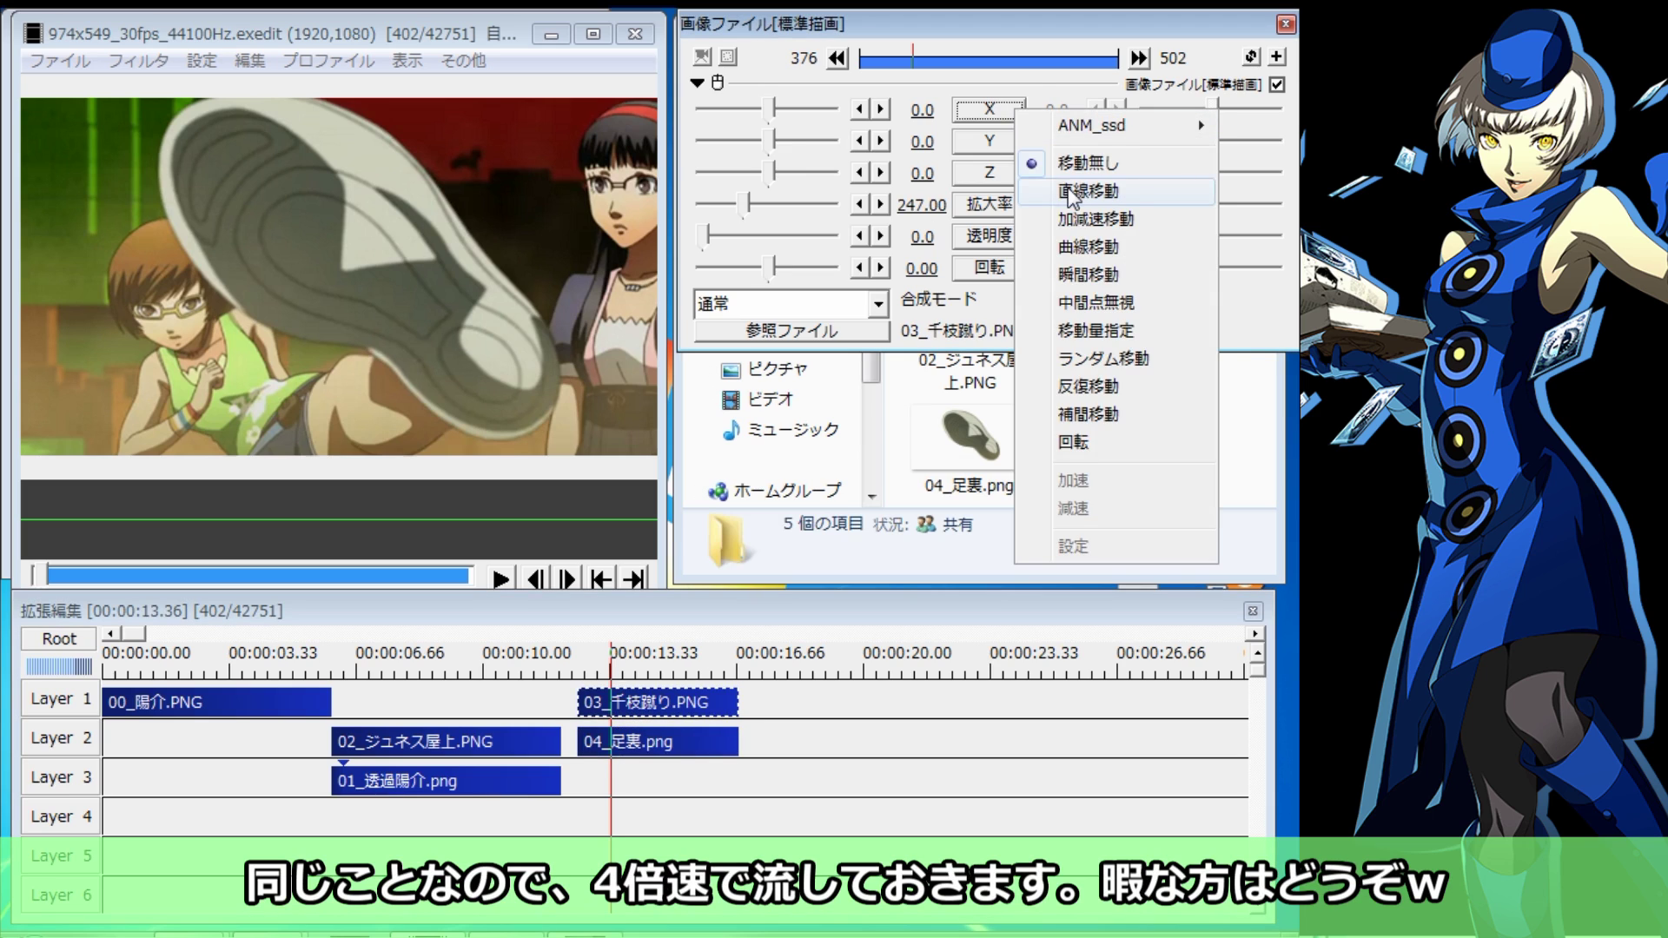
click(1070, 192)
drag(771, 107, 773, 115)
click(1210, 111)
drag(1208, 104, 1205, 110)
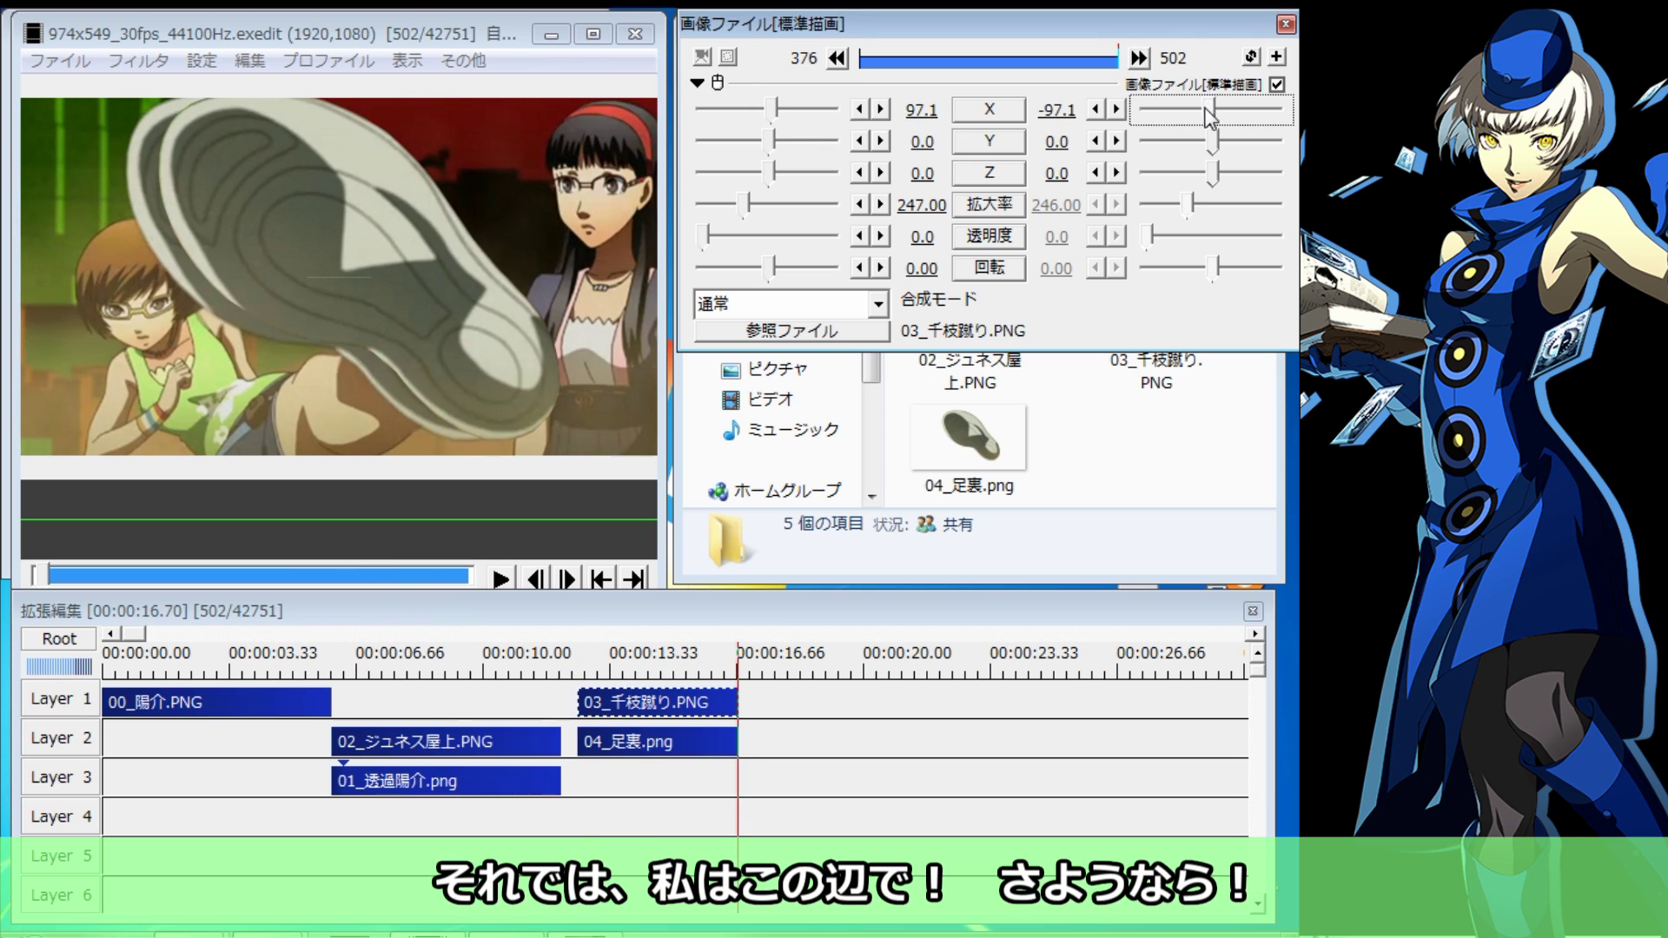
click(837, 57)
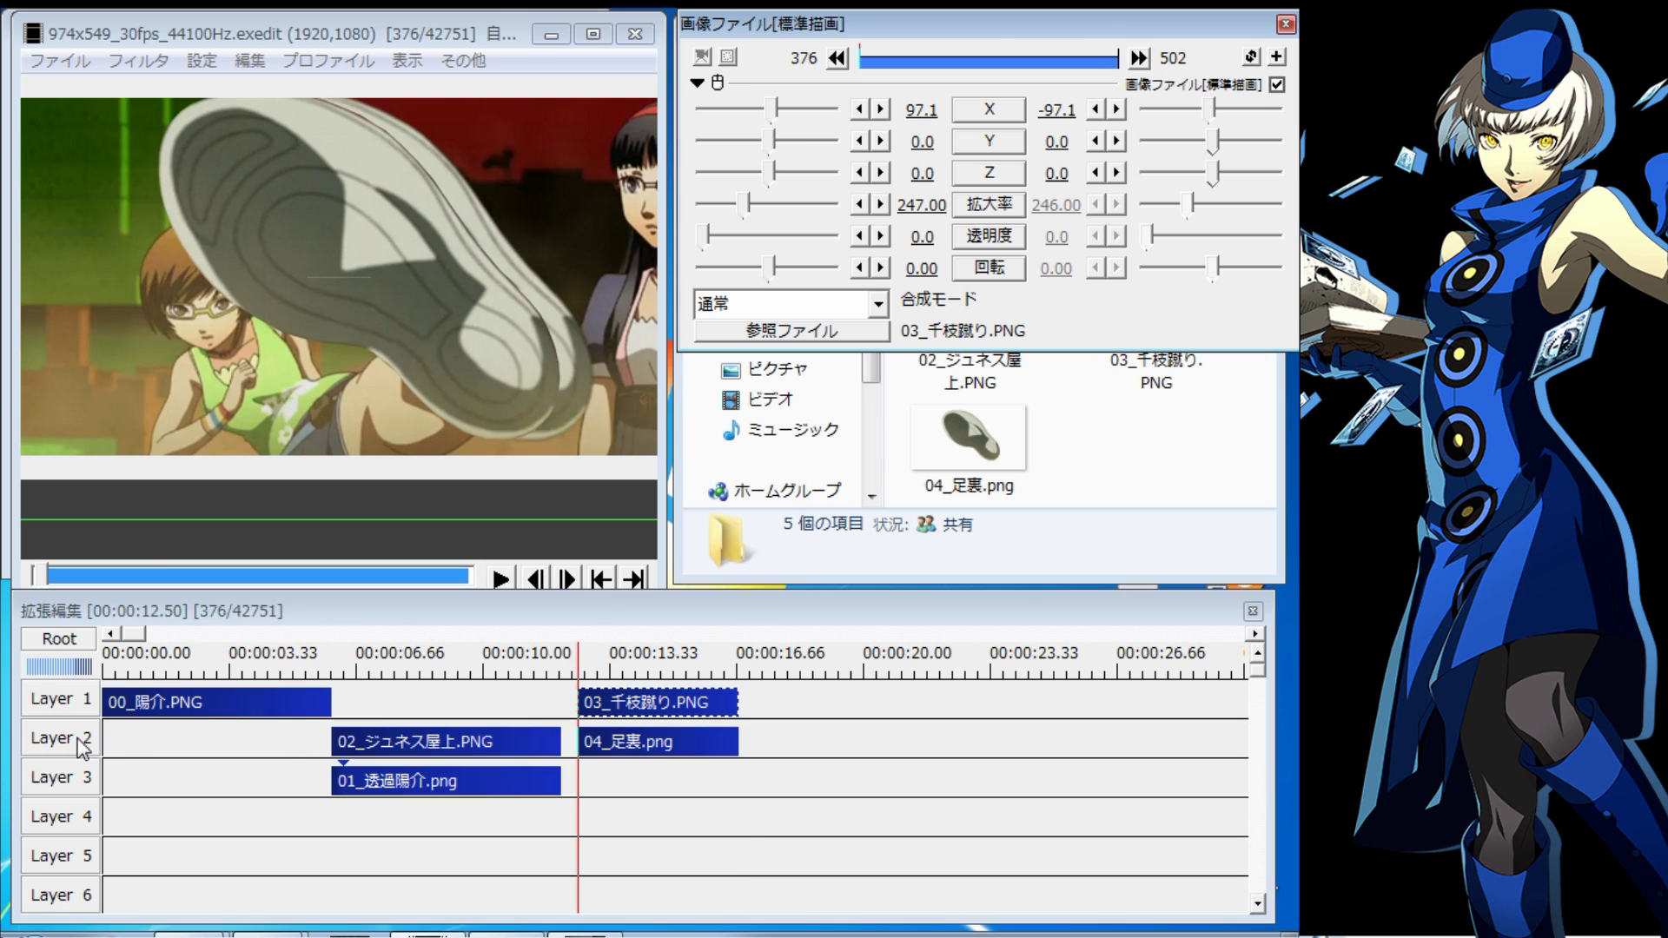
click(80, 740)
click(500, 578)
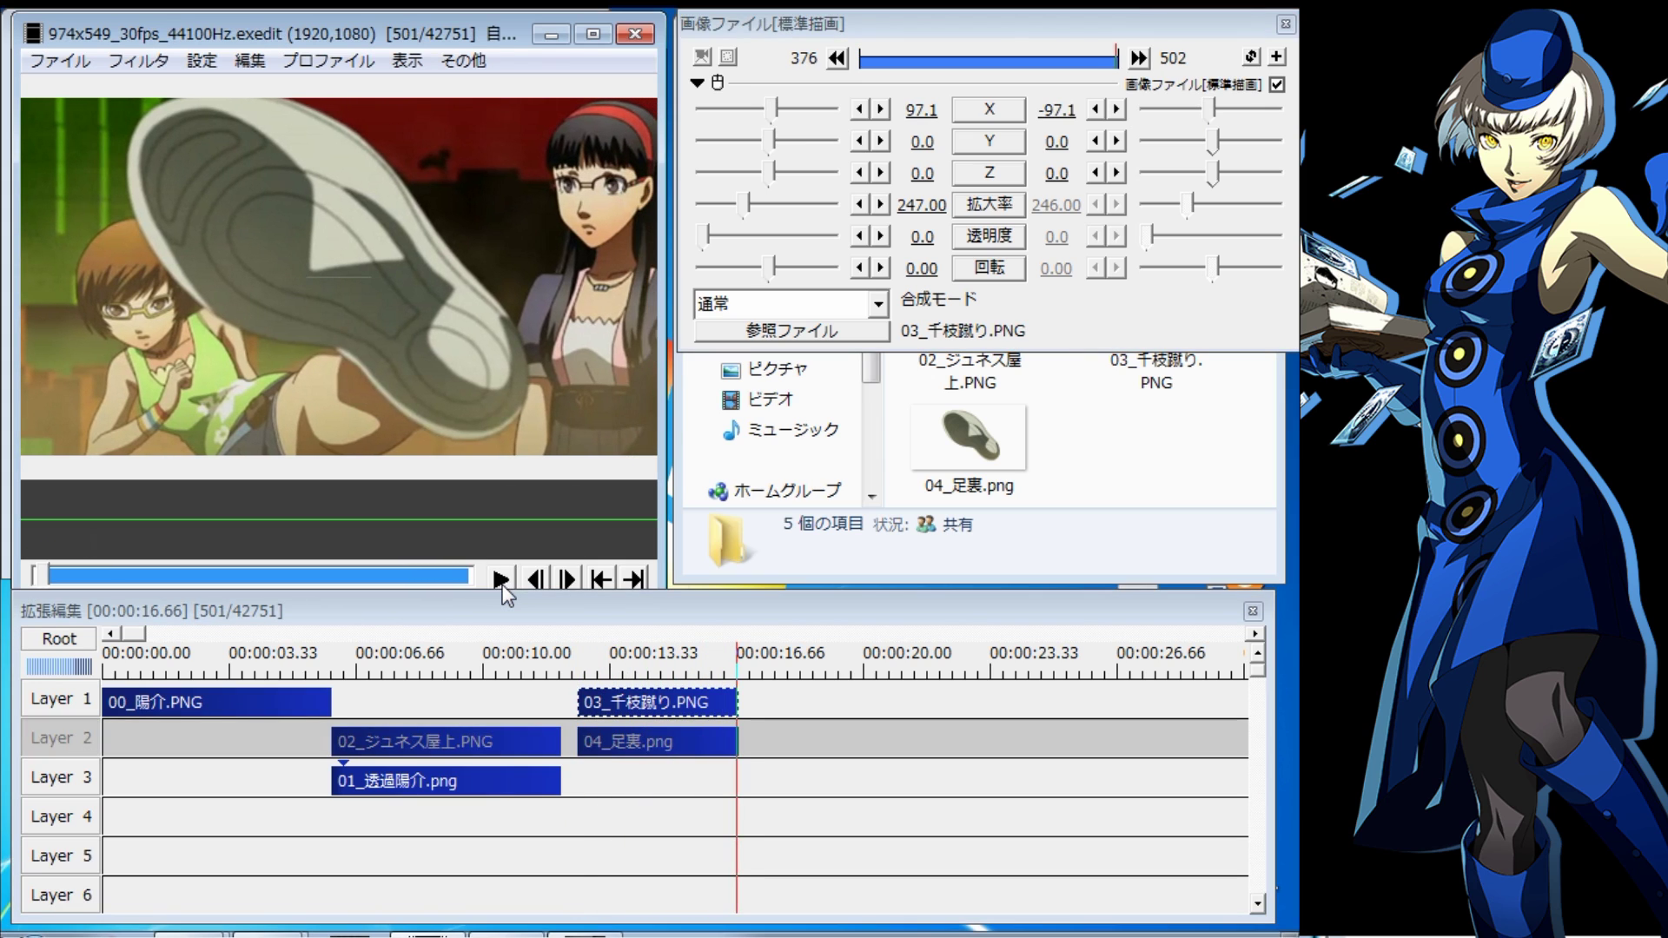
Refine the kick's X to run from -20 at the start to 20 at the end, then replay
click(921, 110)
text(0)
key(Tab)
text(0)
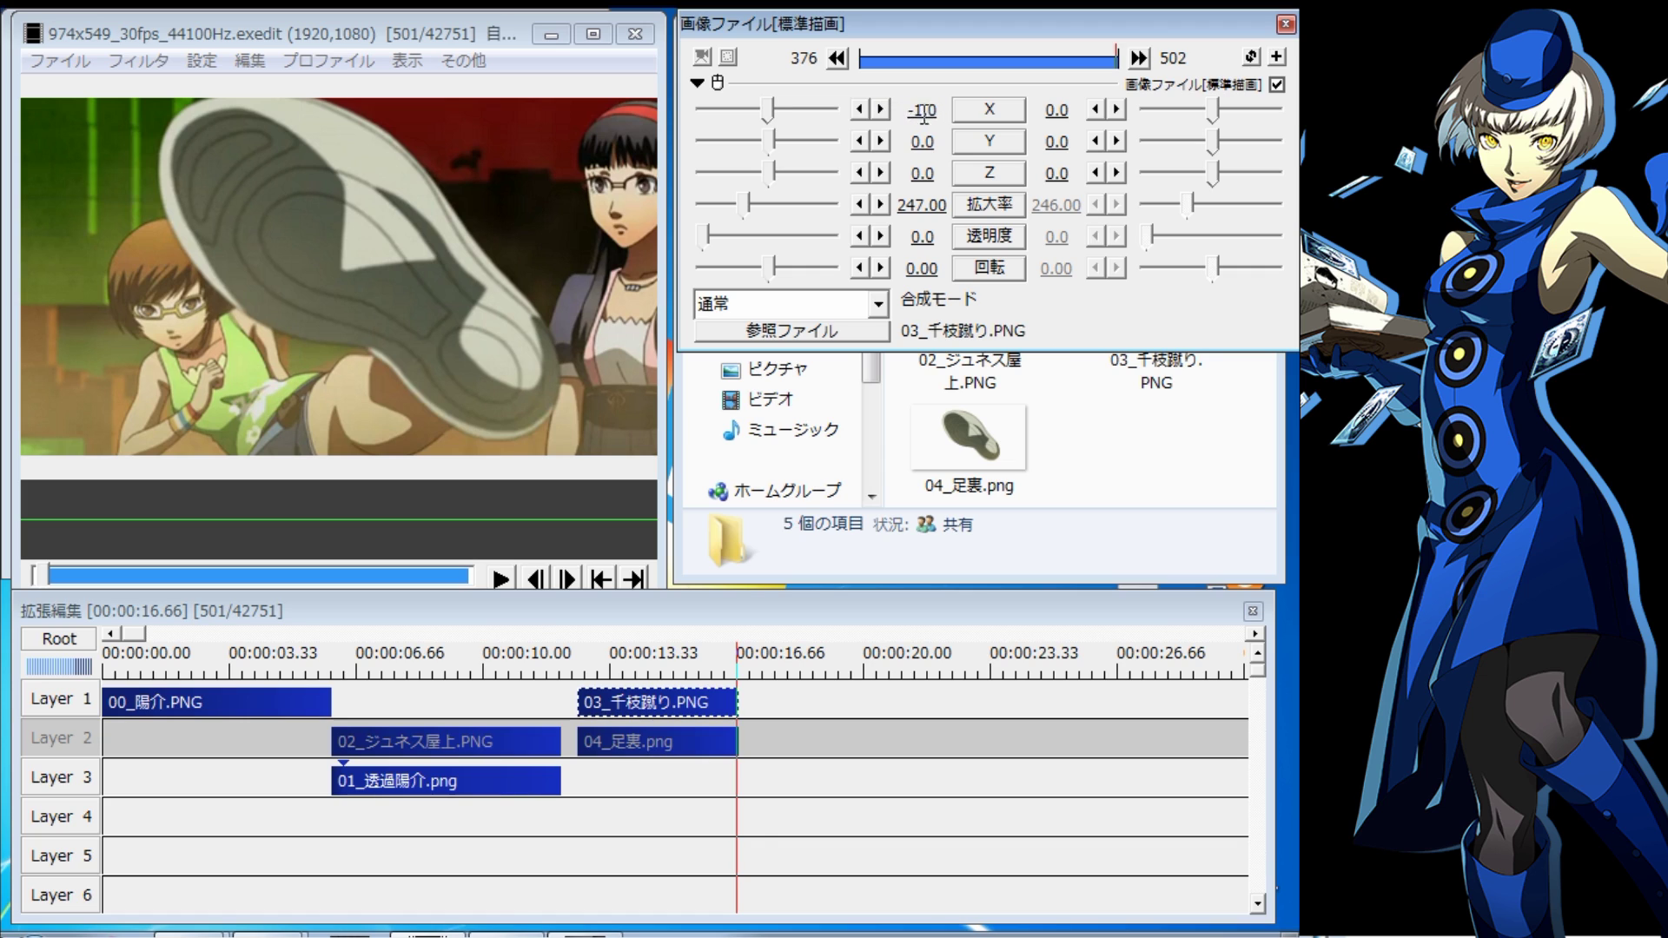
drag(943, 126, 935, 127)
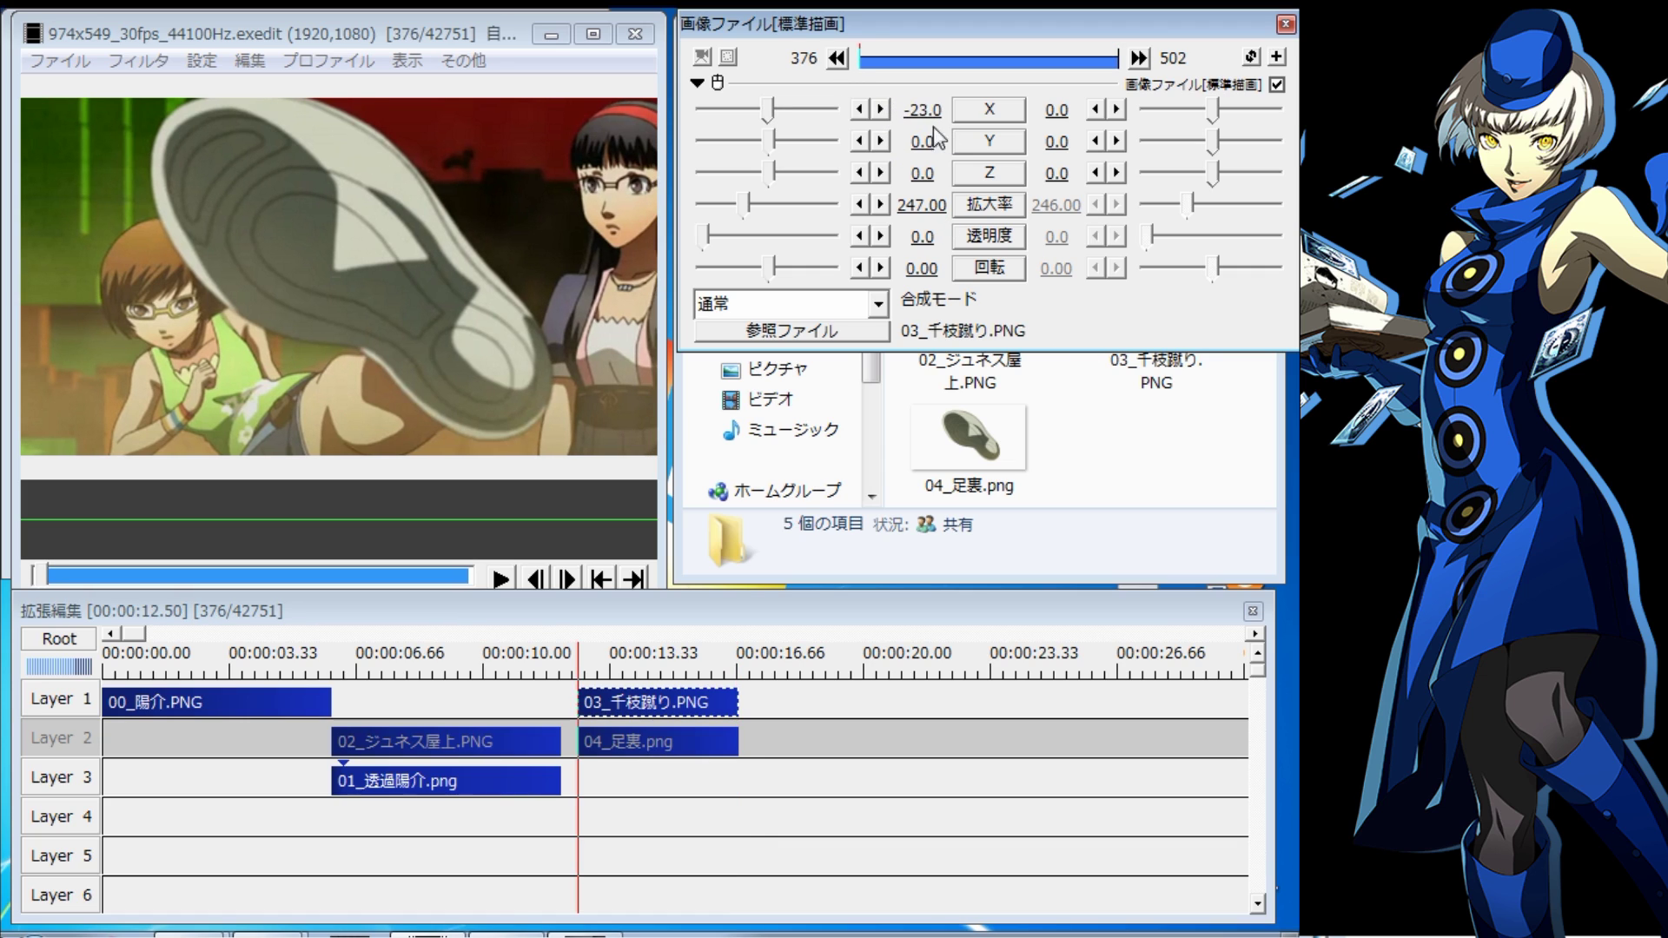
click(1137, 59)
drag(1056, 109, 1081, 113)
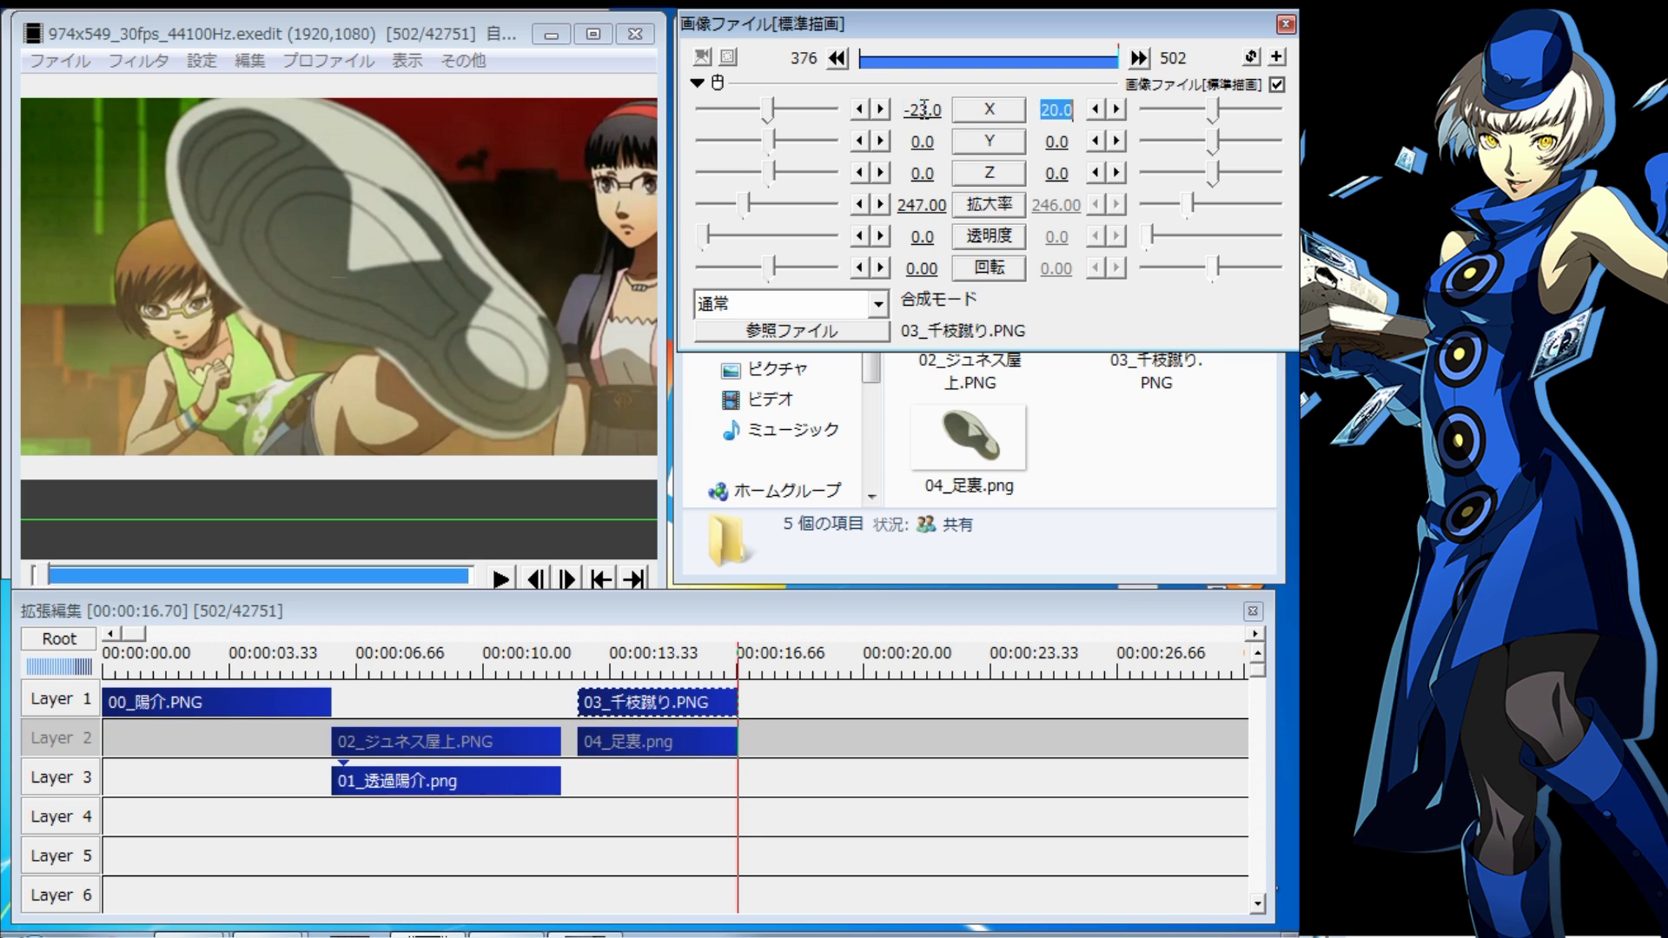
click(500, 575)
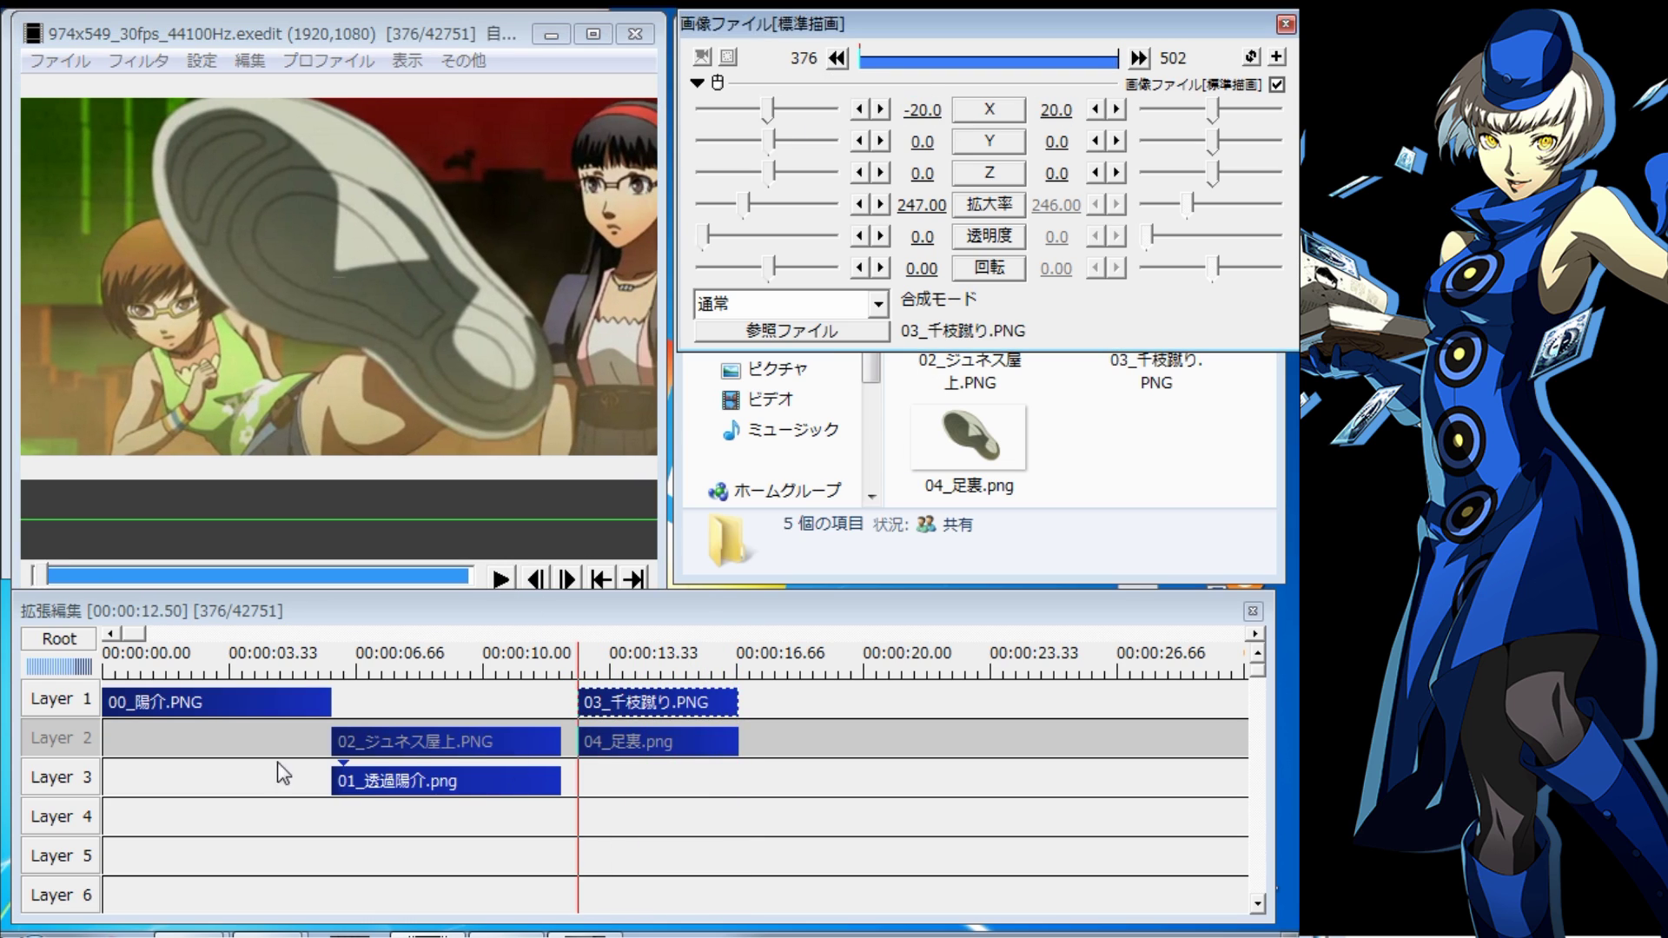
click(634, 747)
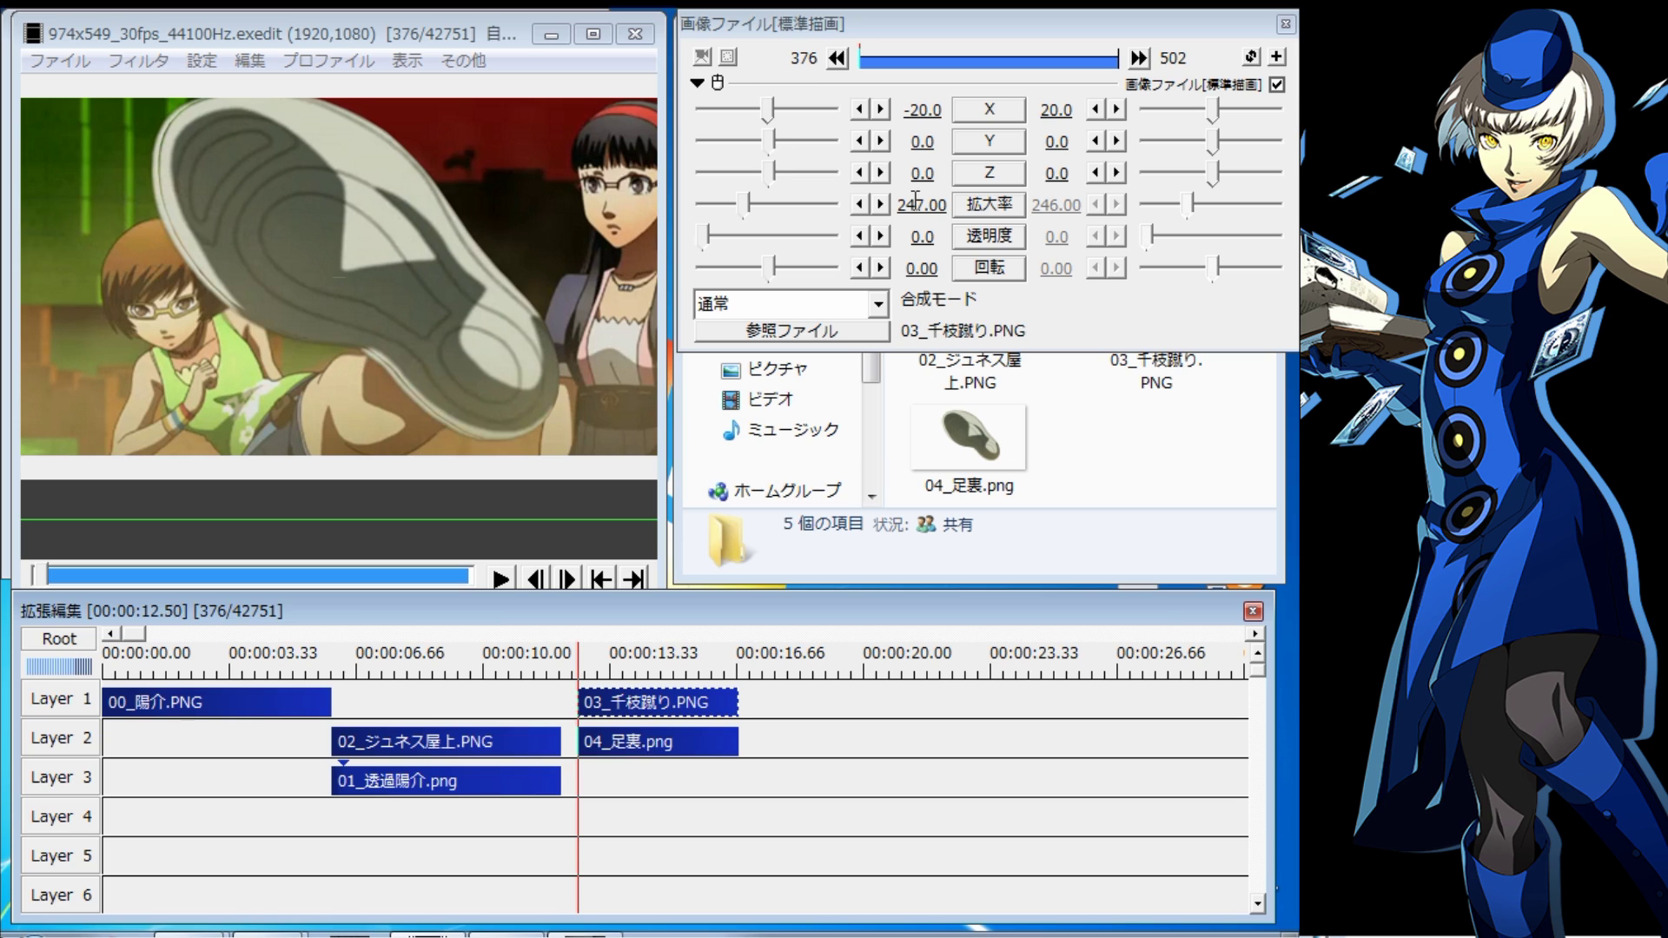
Scale 04_足裏.png to 283 and make its X slide from -12 to -45
click(647, 745)
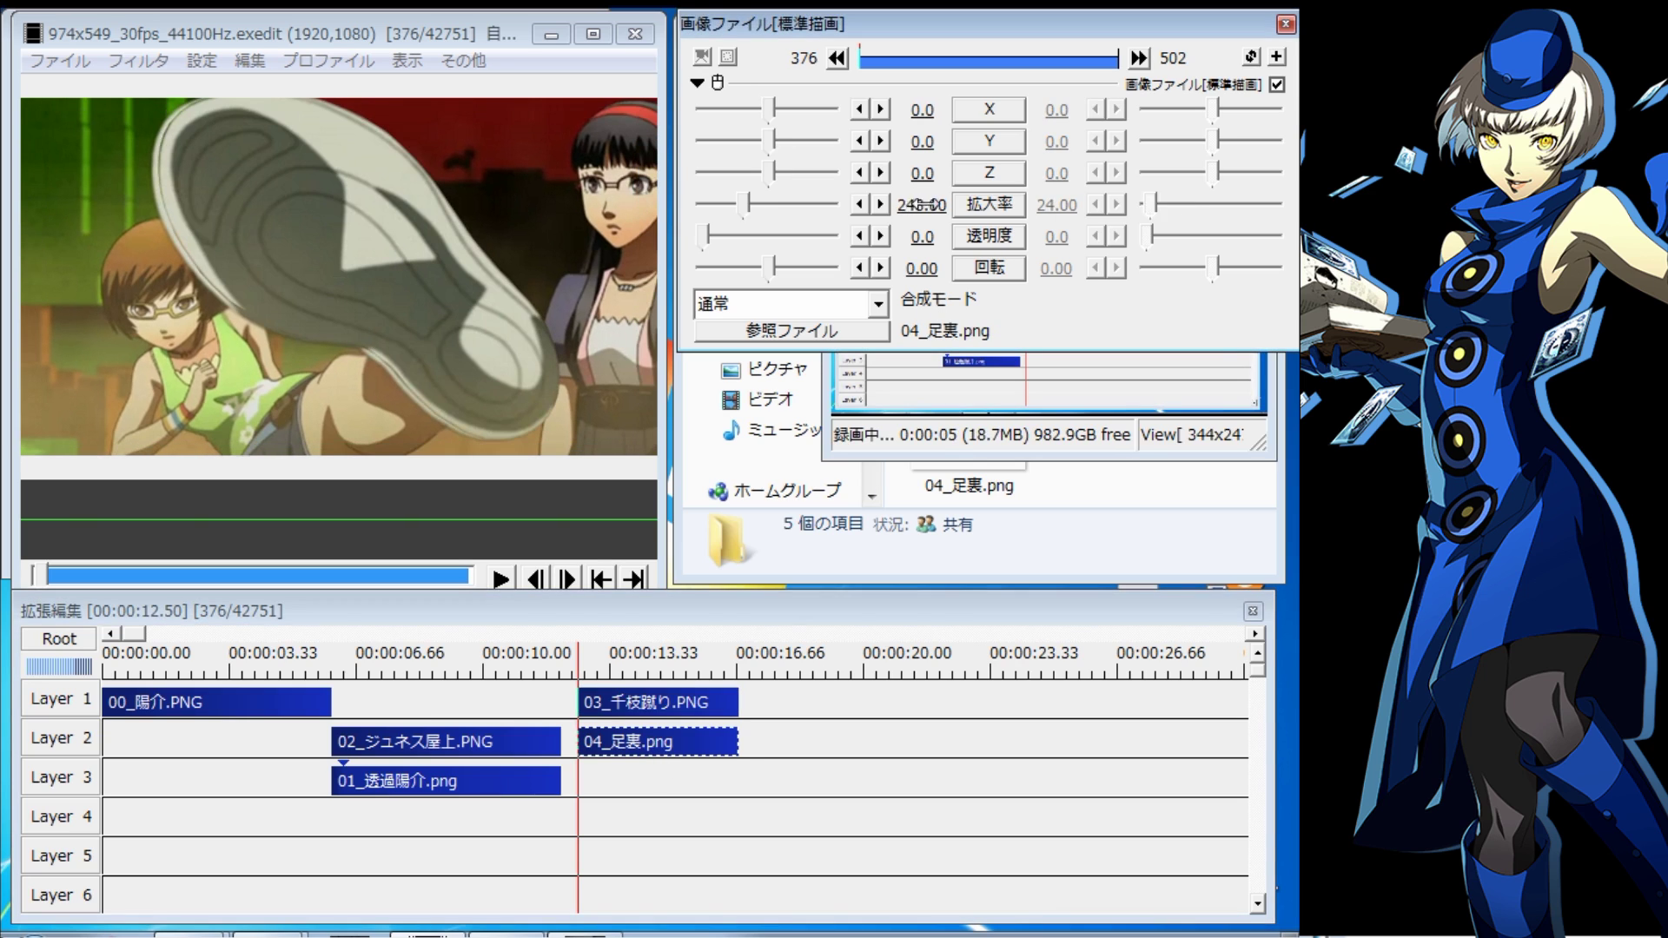
drag(919, 205, 1068, 330)
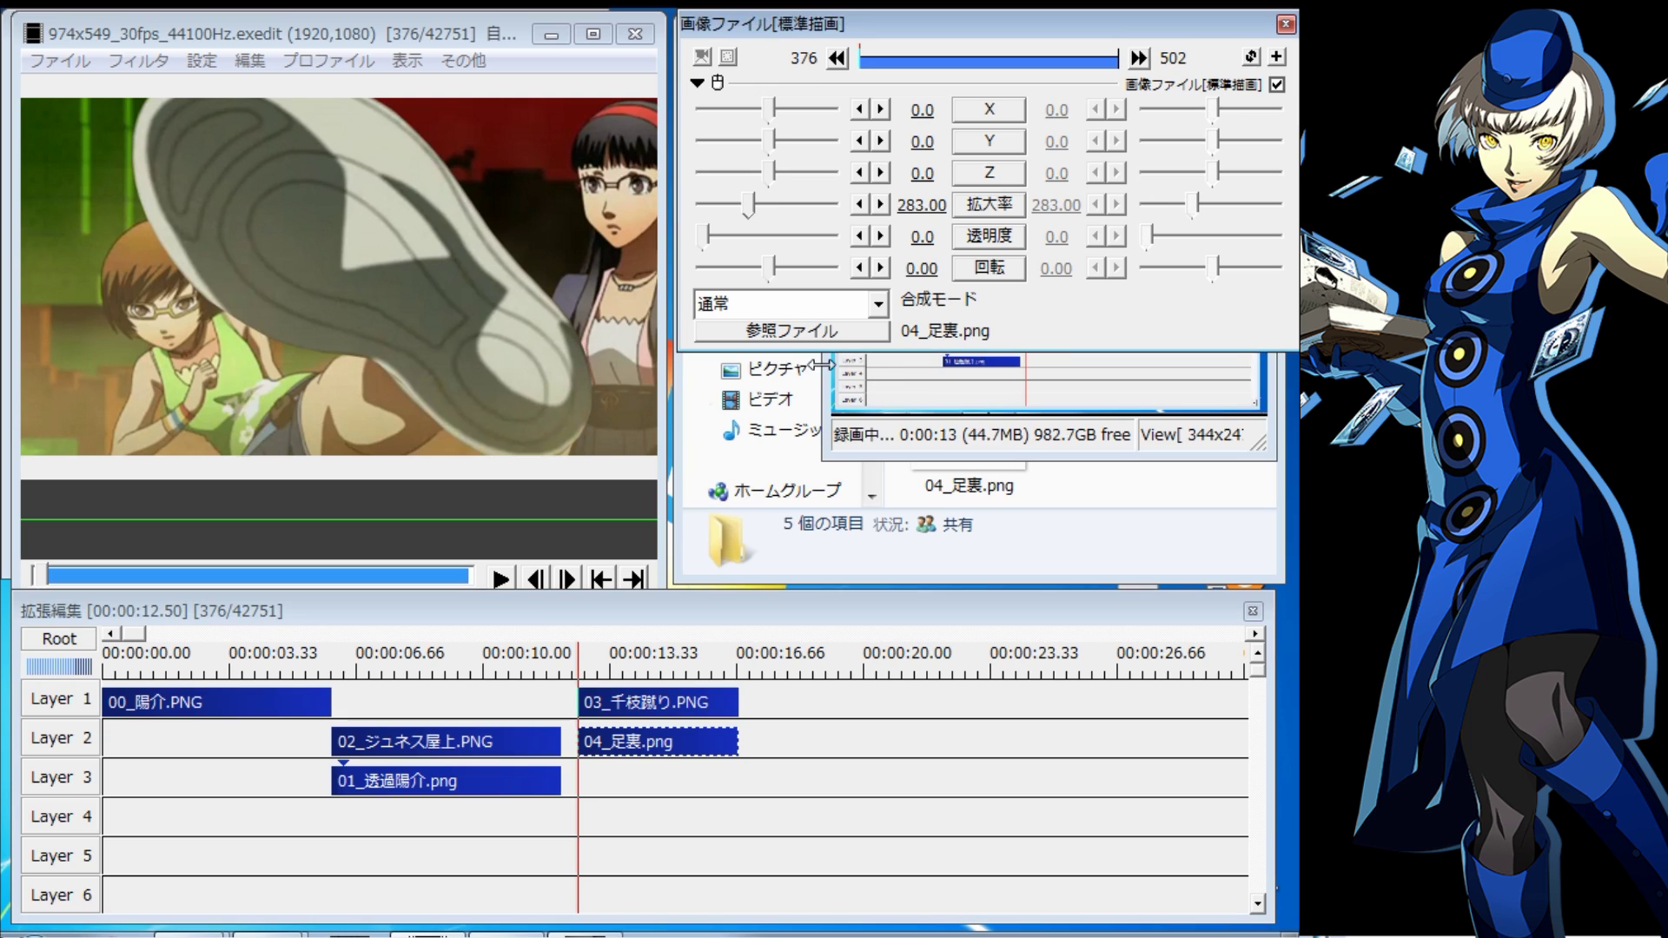
drag(919, 110, 797, 155)
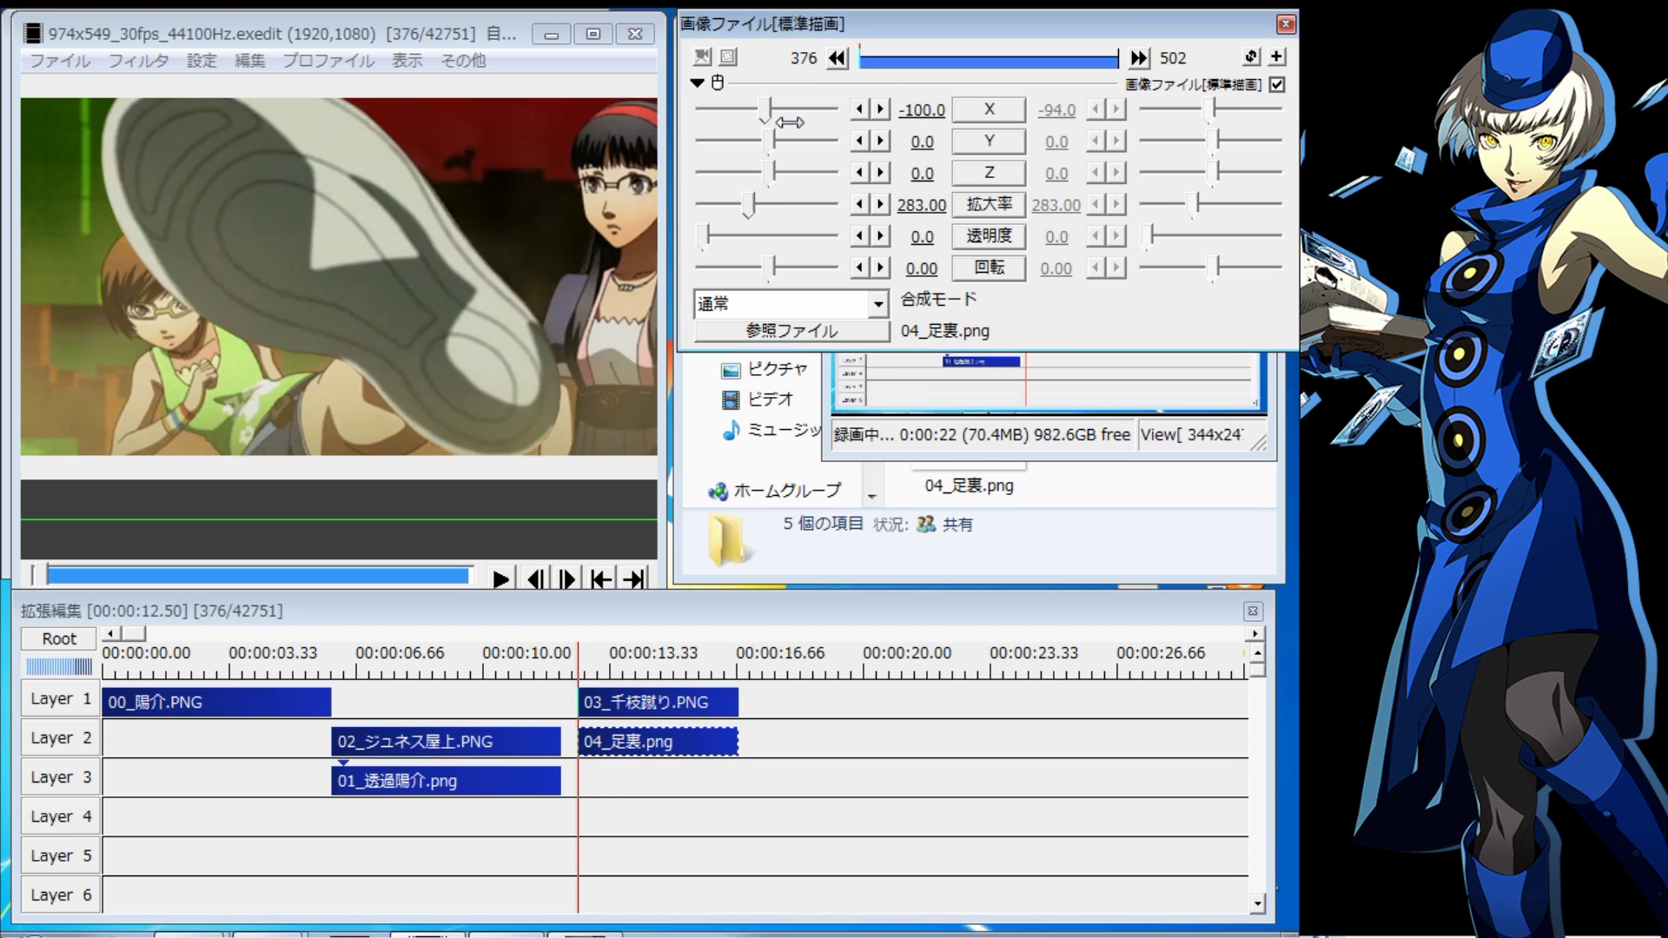
click(1137, 58)
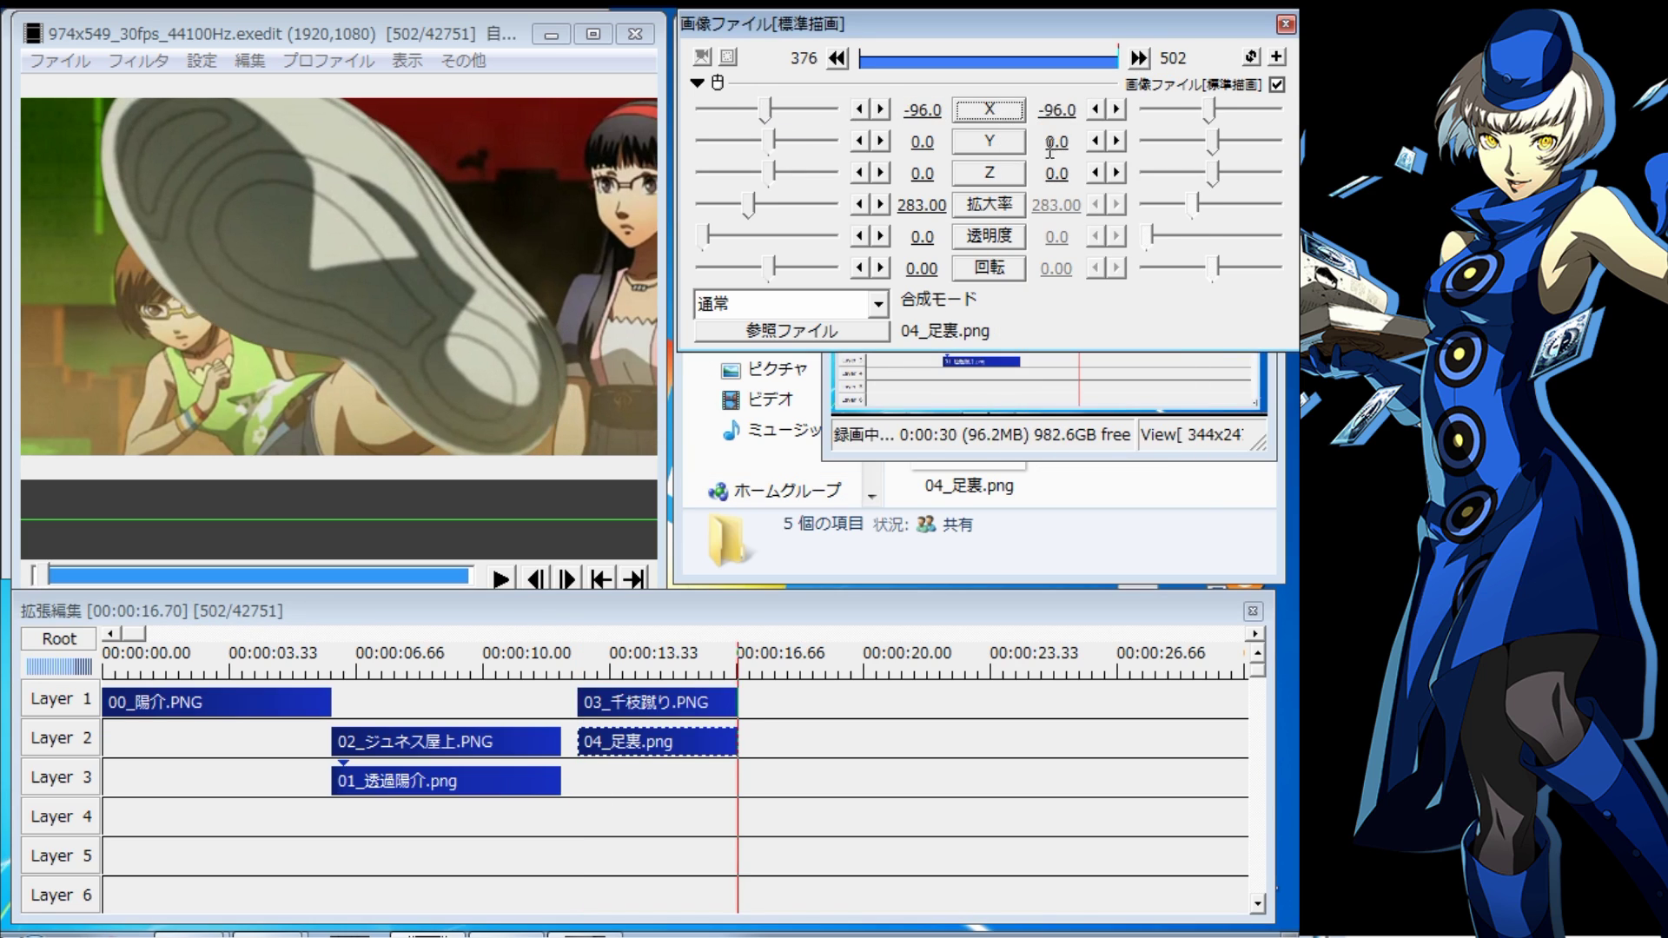
drag(1056, 111, 1089, 128)
click(837, 58)
mouse_move(922, 110)
mouse_down()
mouse_move(1029, 137)
mouse_move(1008, 137)
mouse_move(1073, 117)
mouse_up()
click(1054, 111)
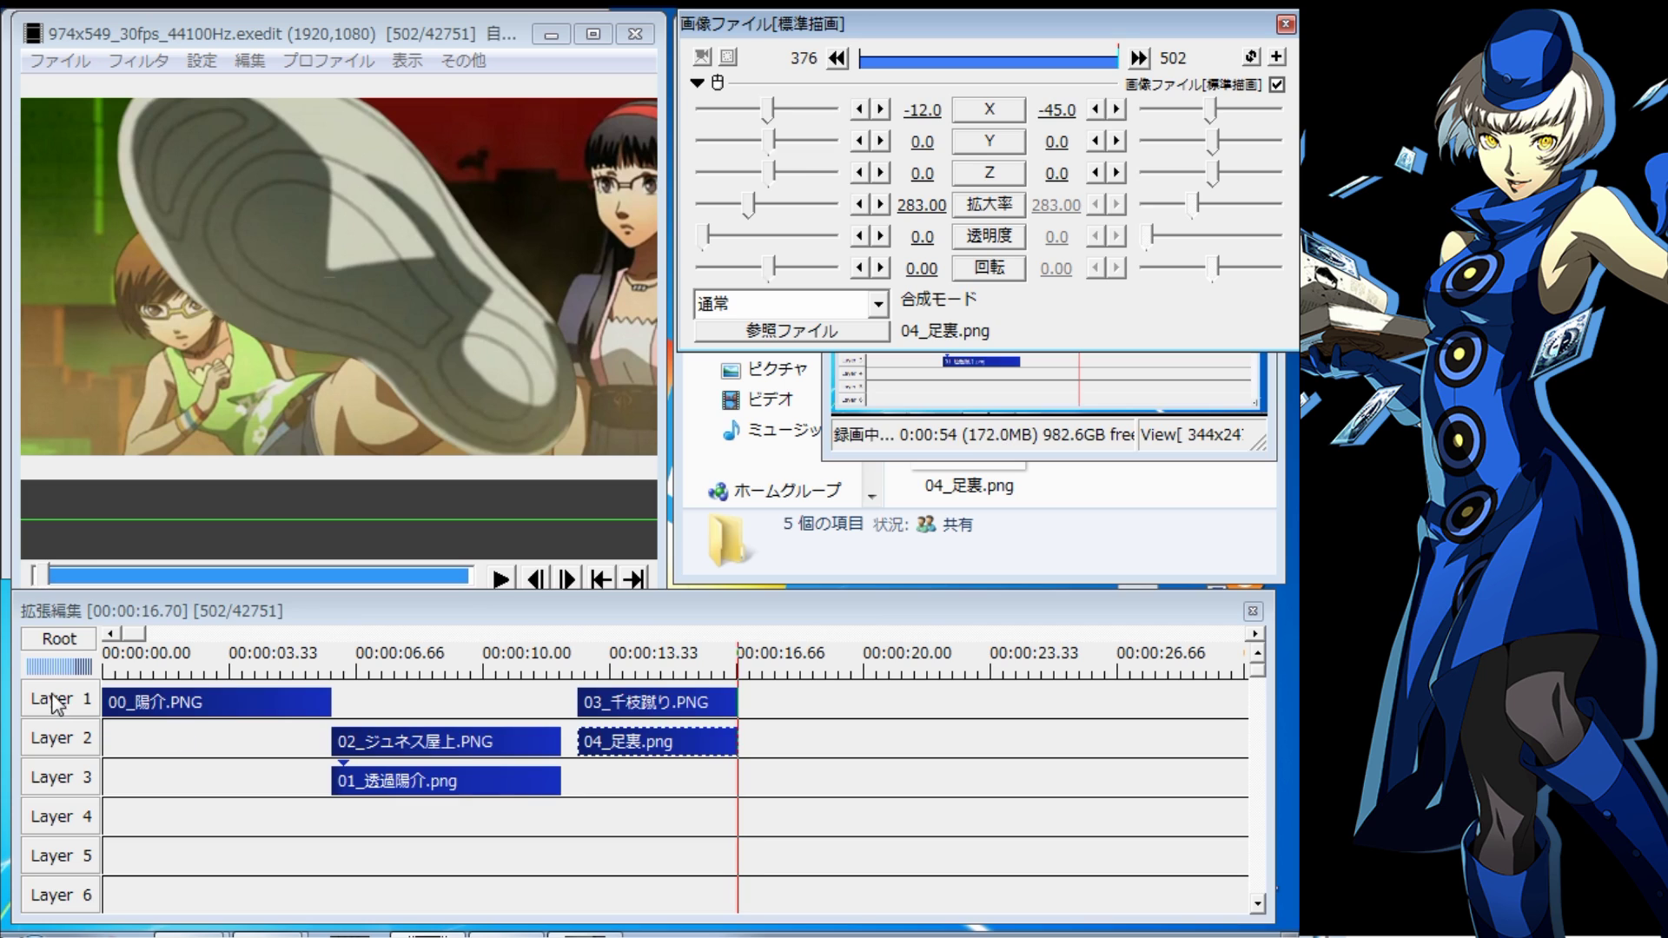
click(55, 739)
click(838, 59)
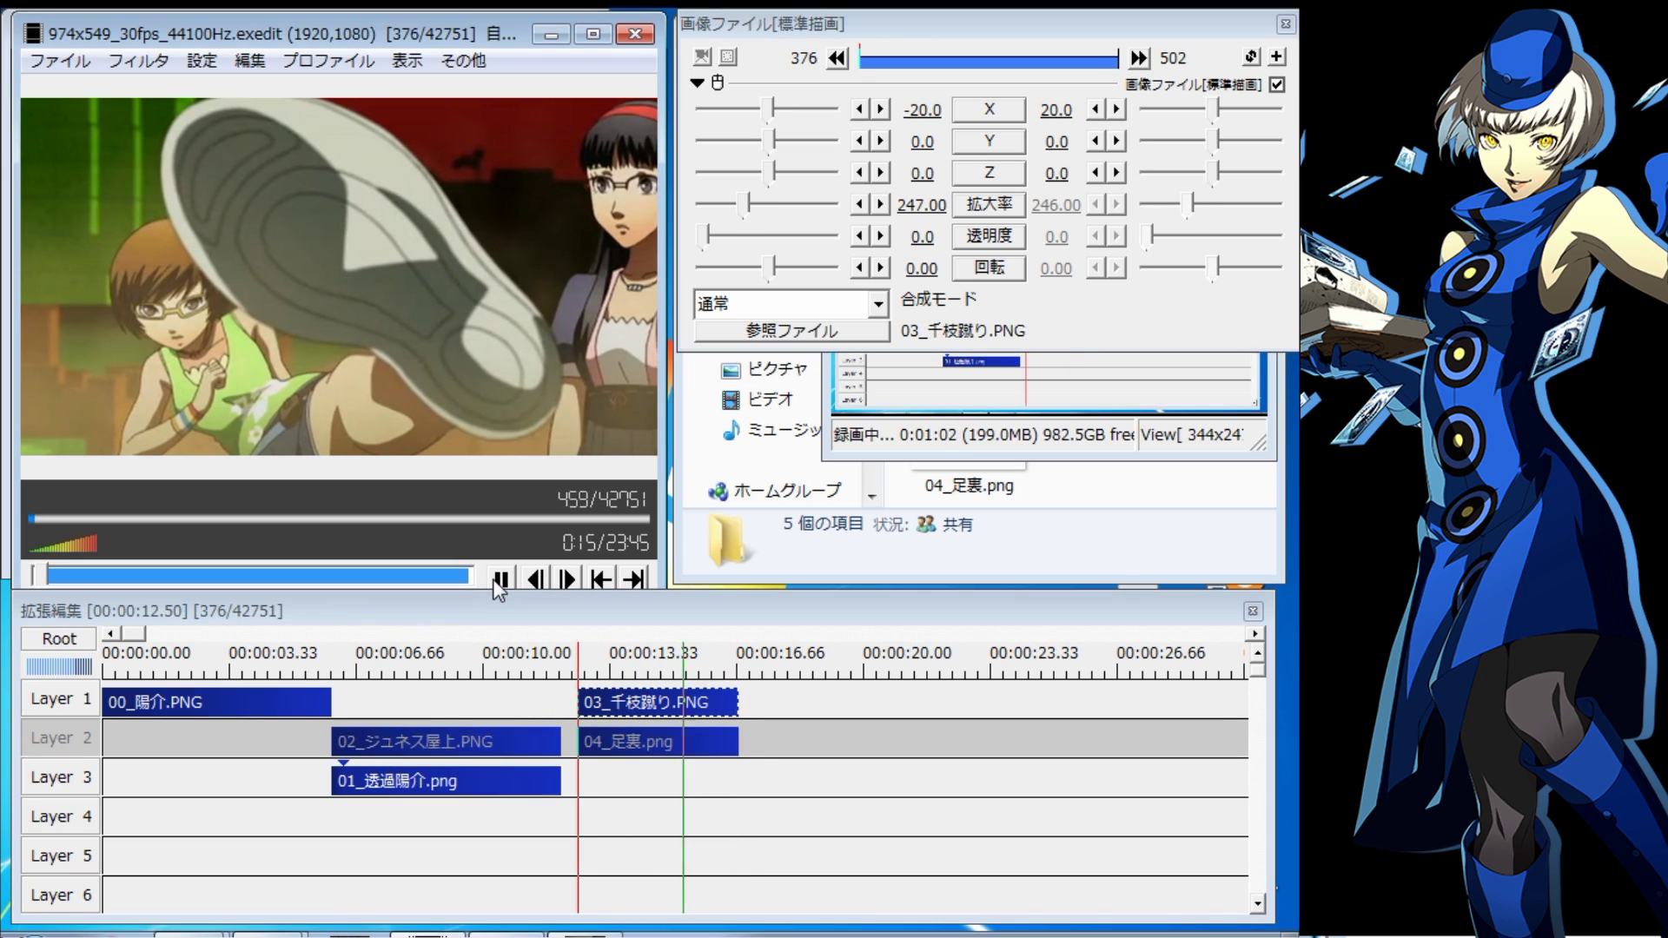
Play the shoe sole alone, with Layer 2 shown and Layer 1 hidden
drag(737, 674, 579, 678)
click(61, 737)
click(76, 700)
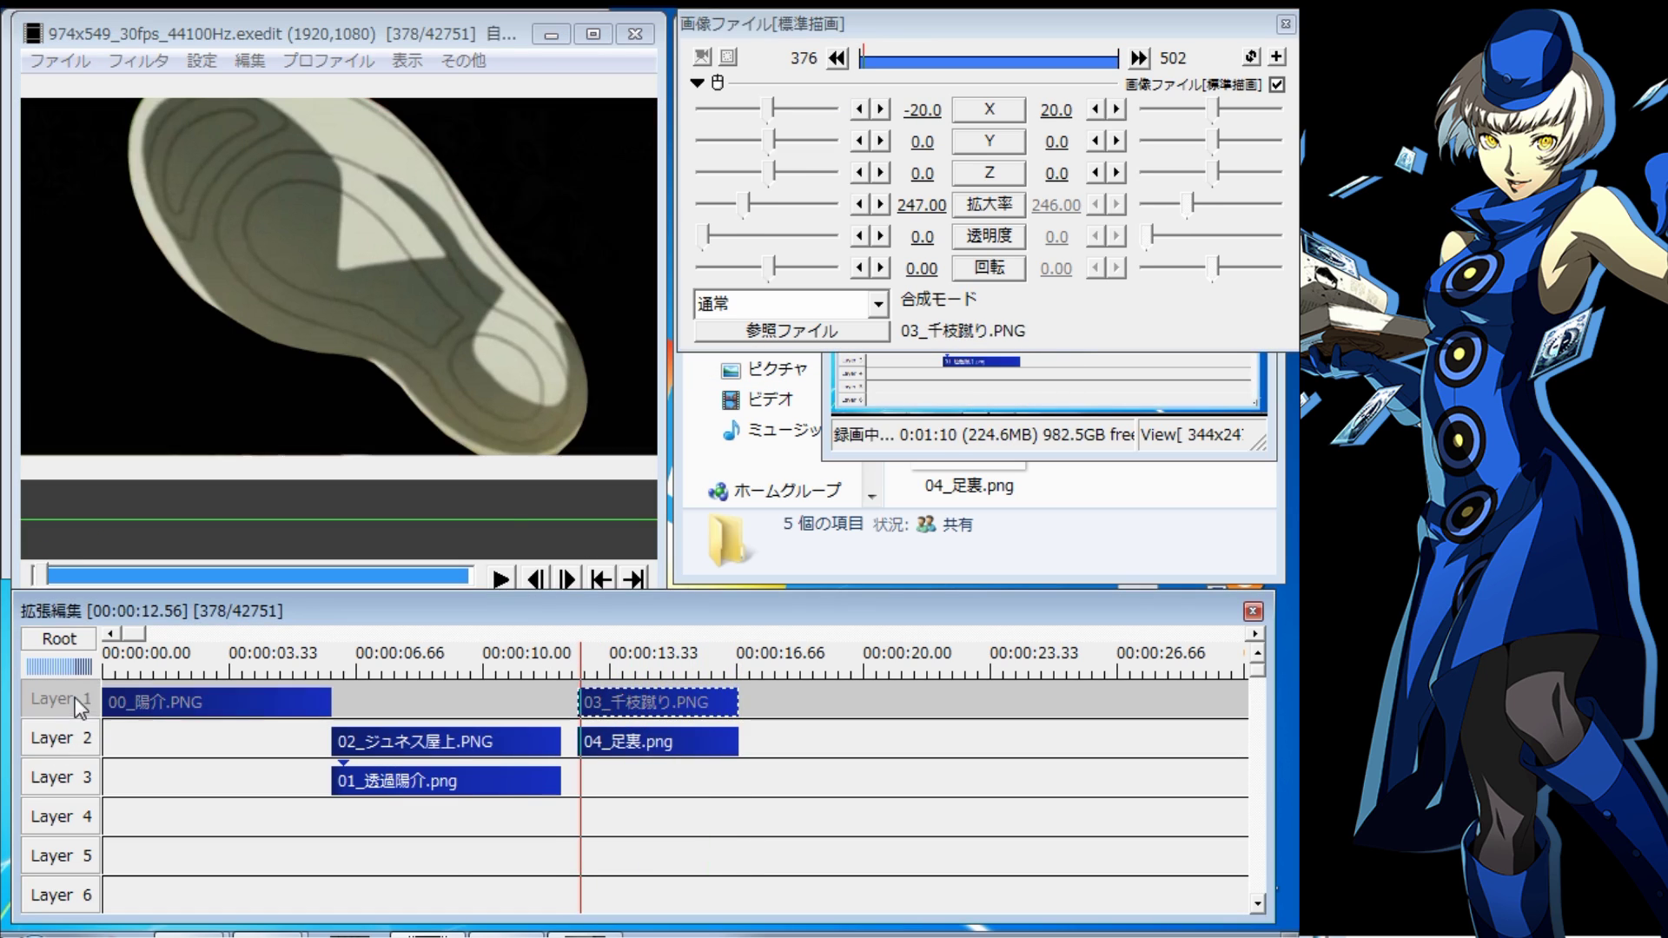
key(space)
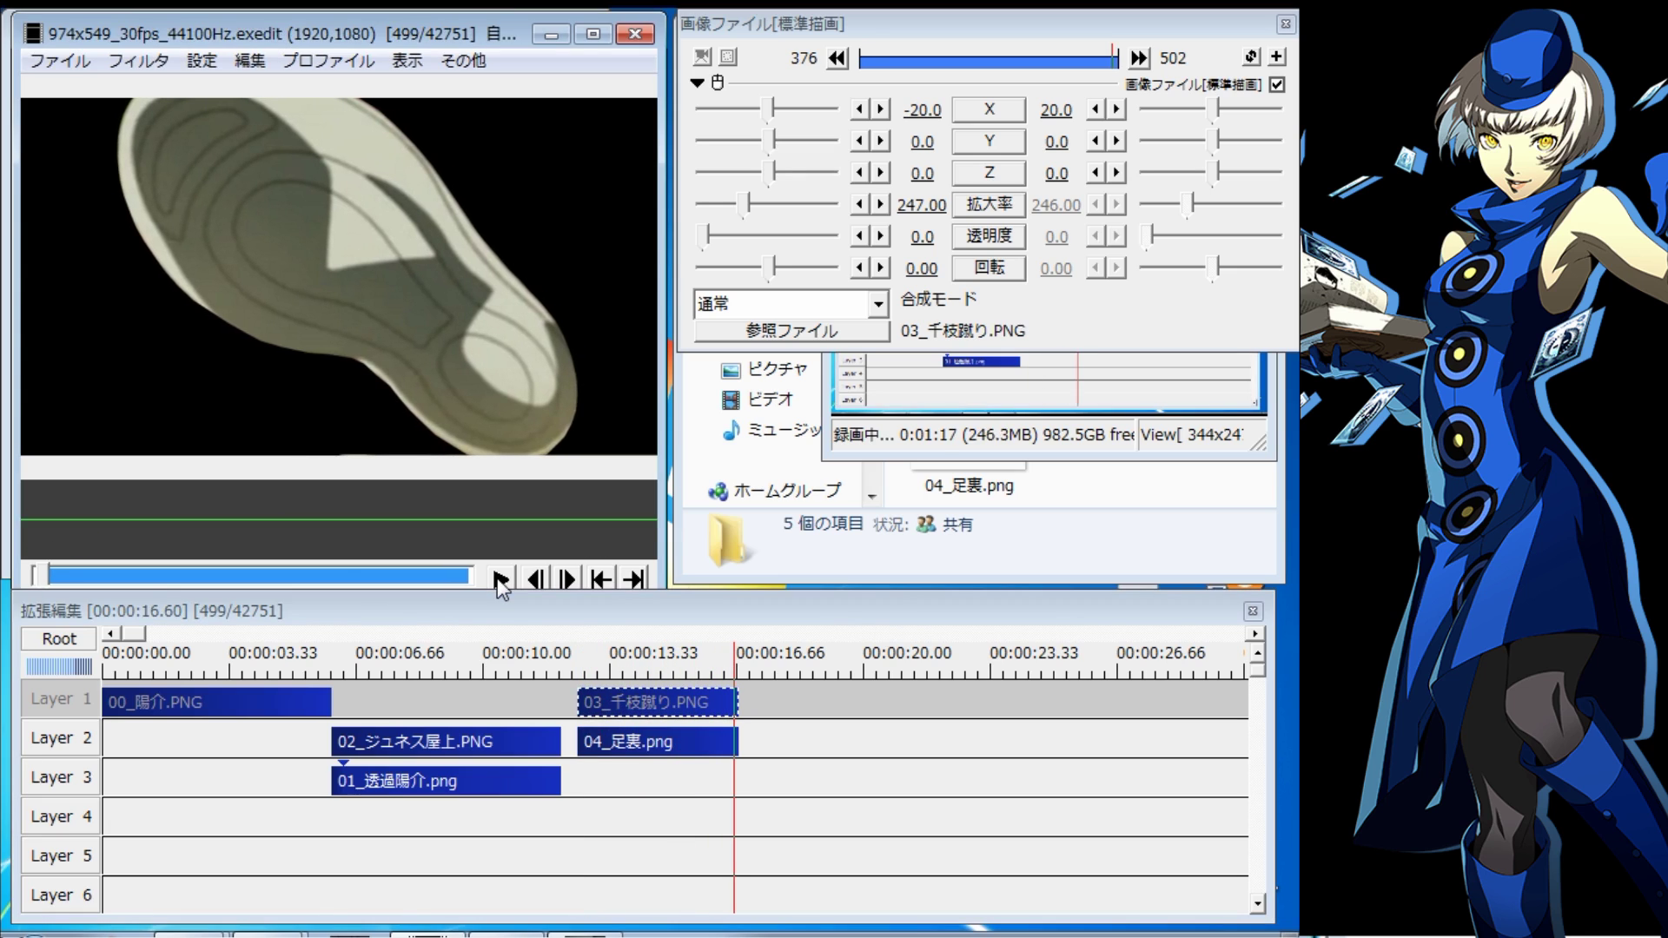
Show Layer 1 again and replay the kick scene from its start
click(65, 700)
click(850, 61)
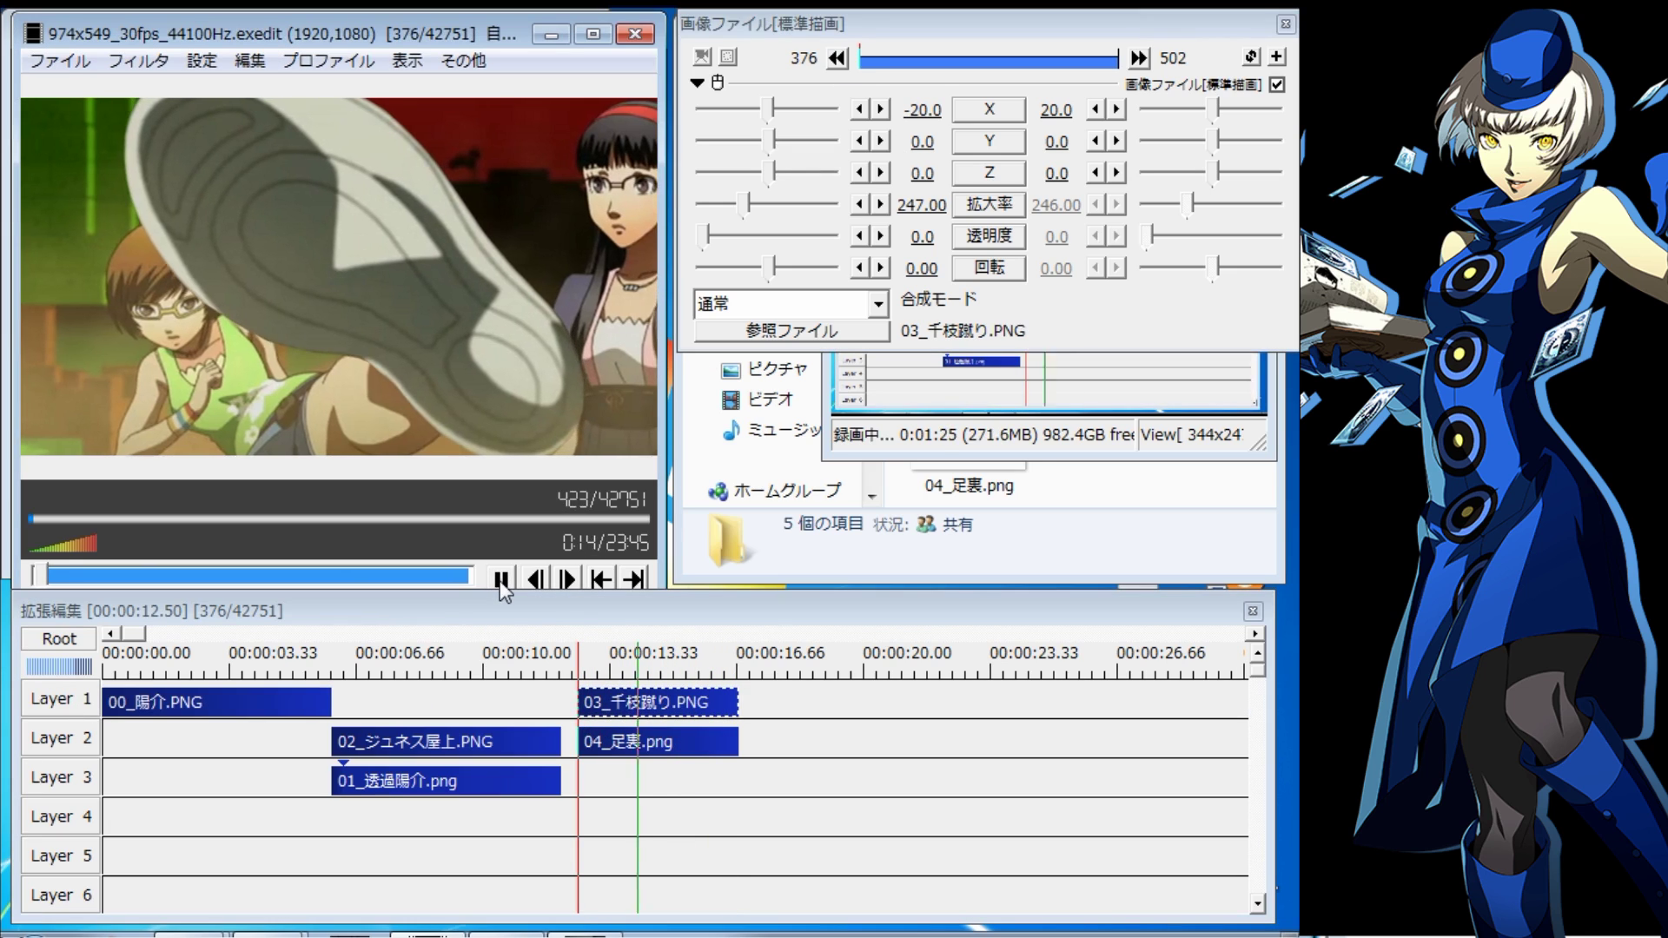
click(837, 57)
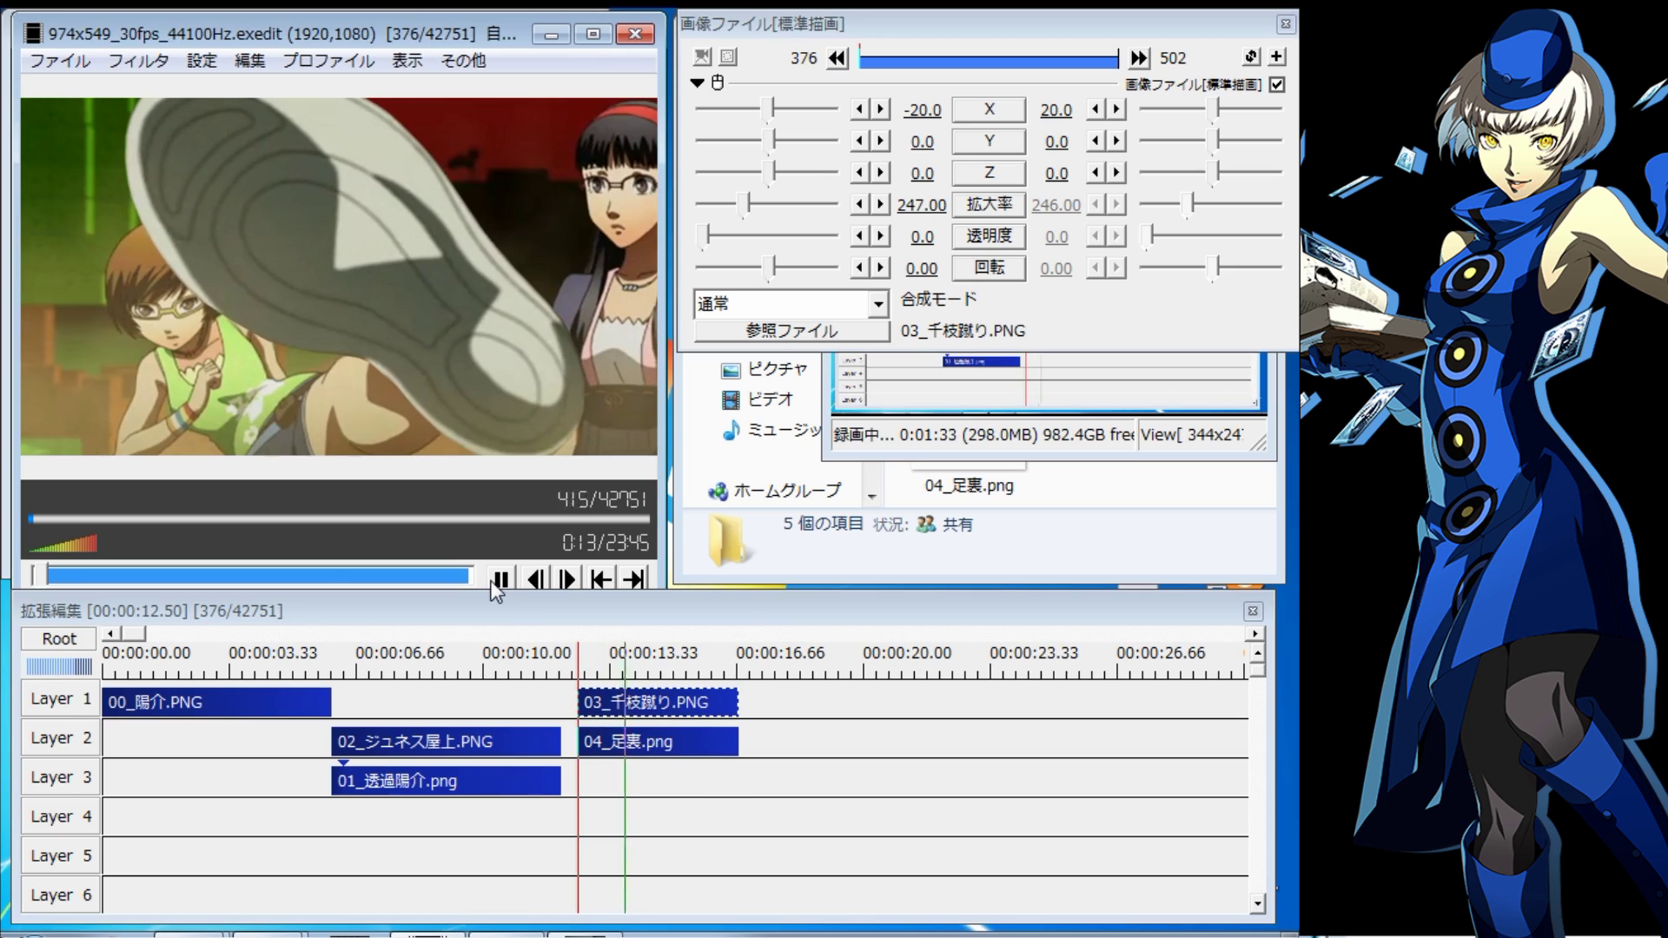
click(835, 55)
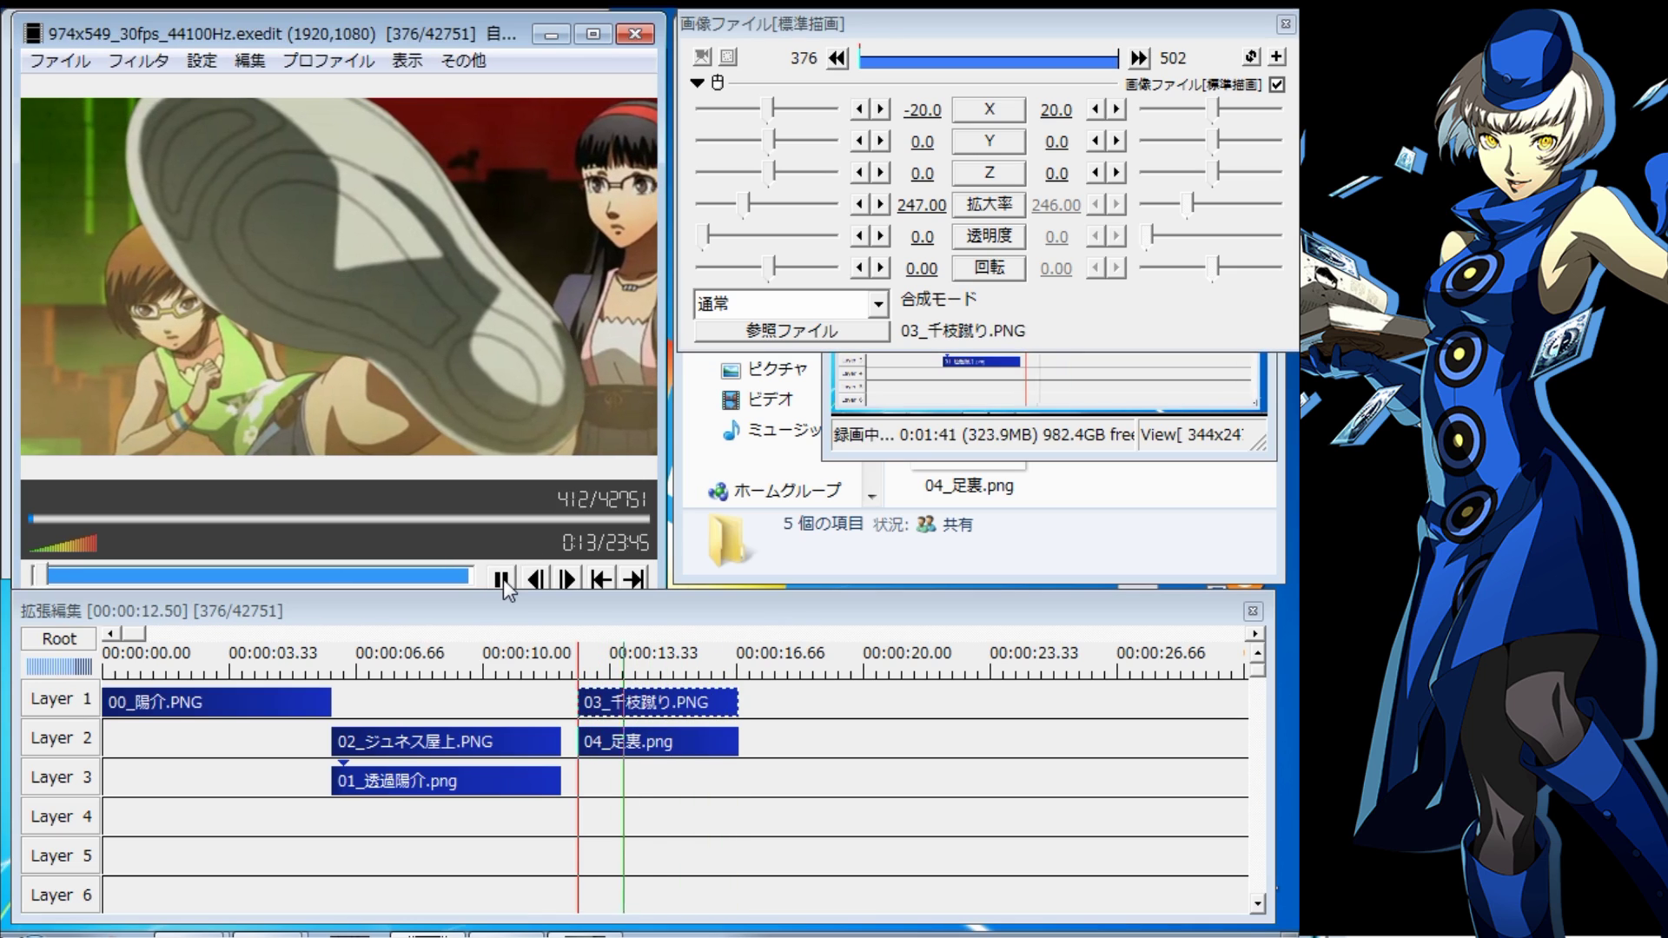
click(837, 59)
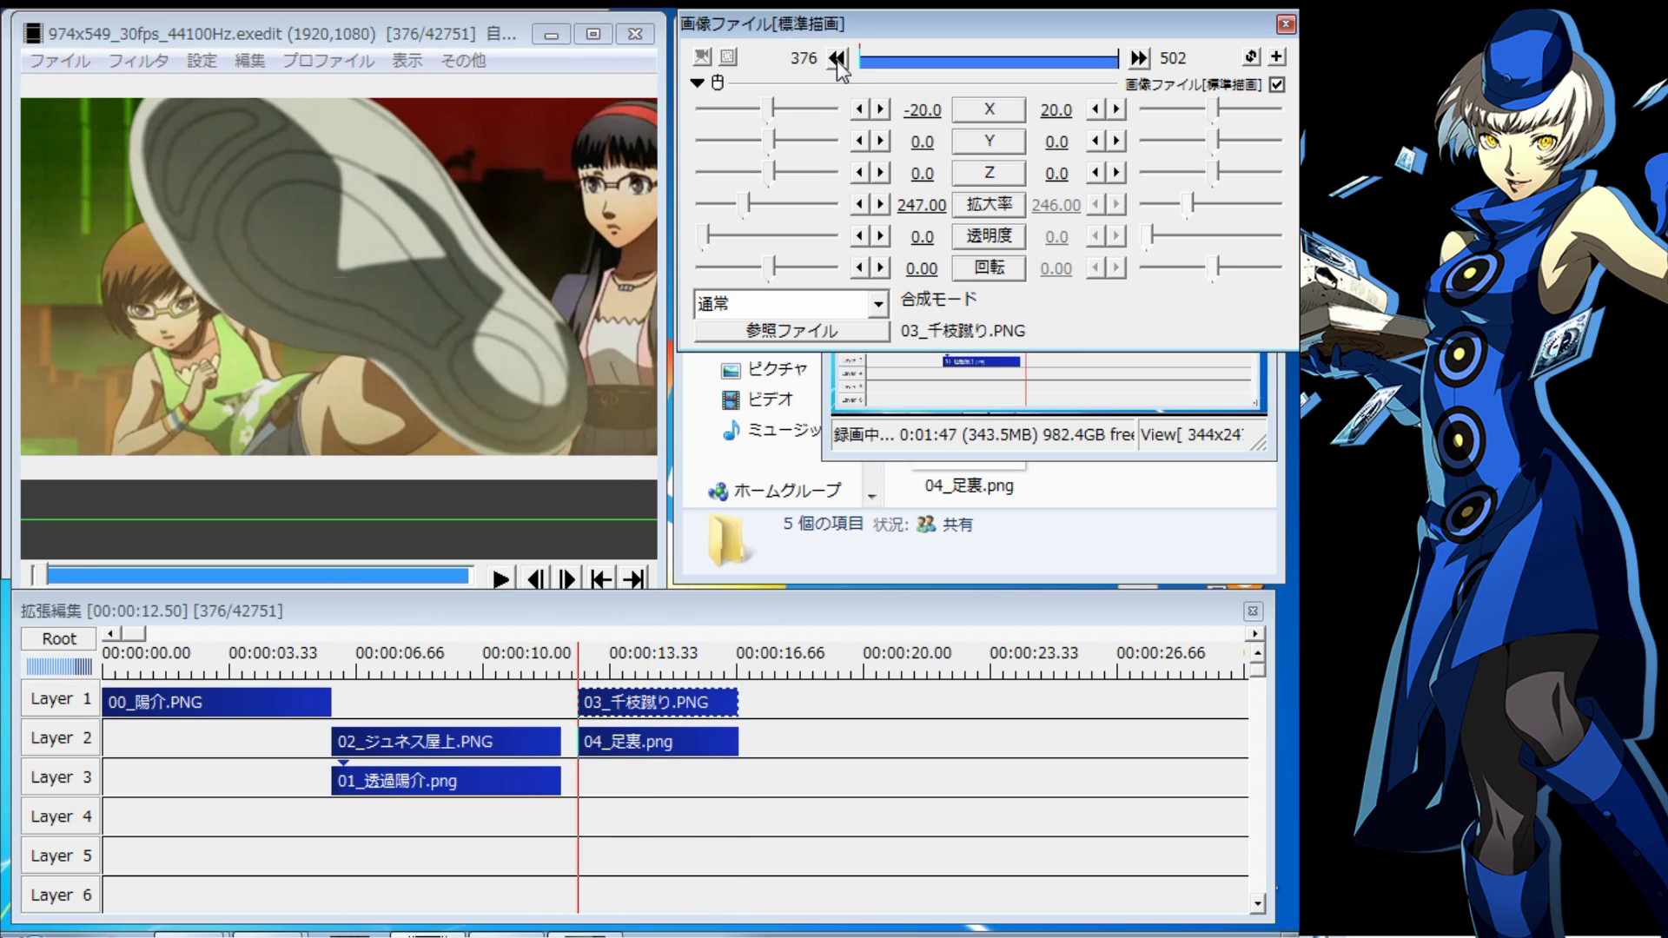
Add 凸エッジ to 04_足裏.png with width 13, height 0.67, angle -38.4, and play to check
click(649, 743)
right_click(1055, 165)
click(1057, 477)
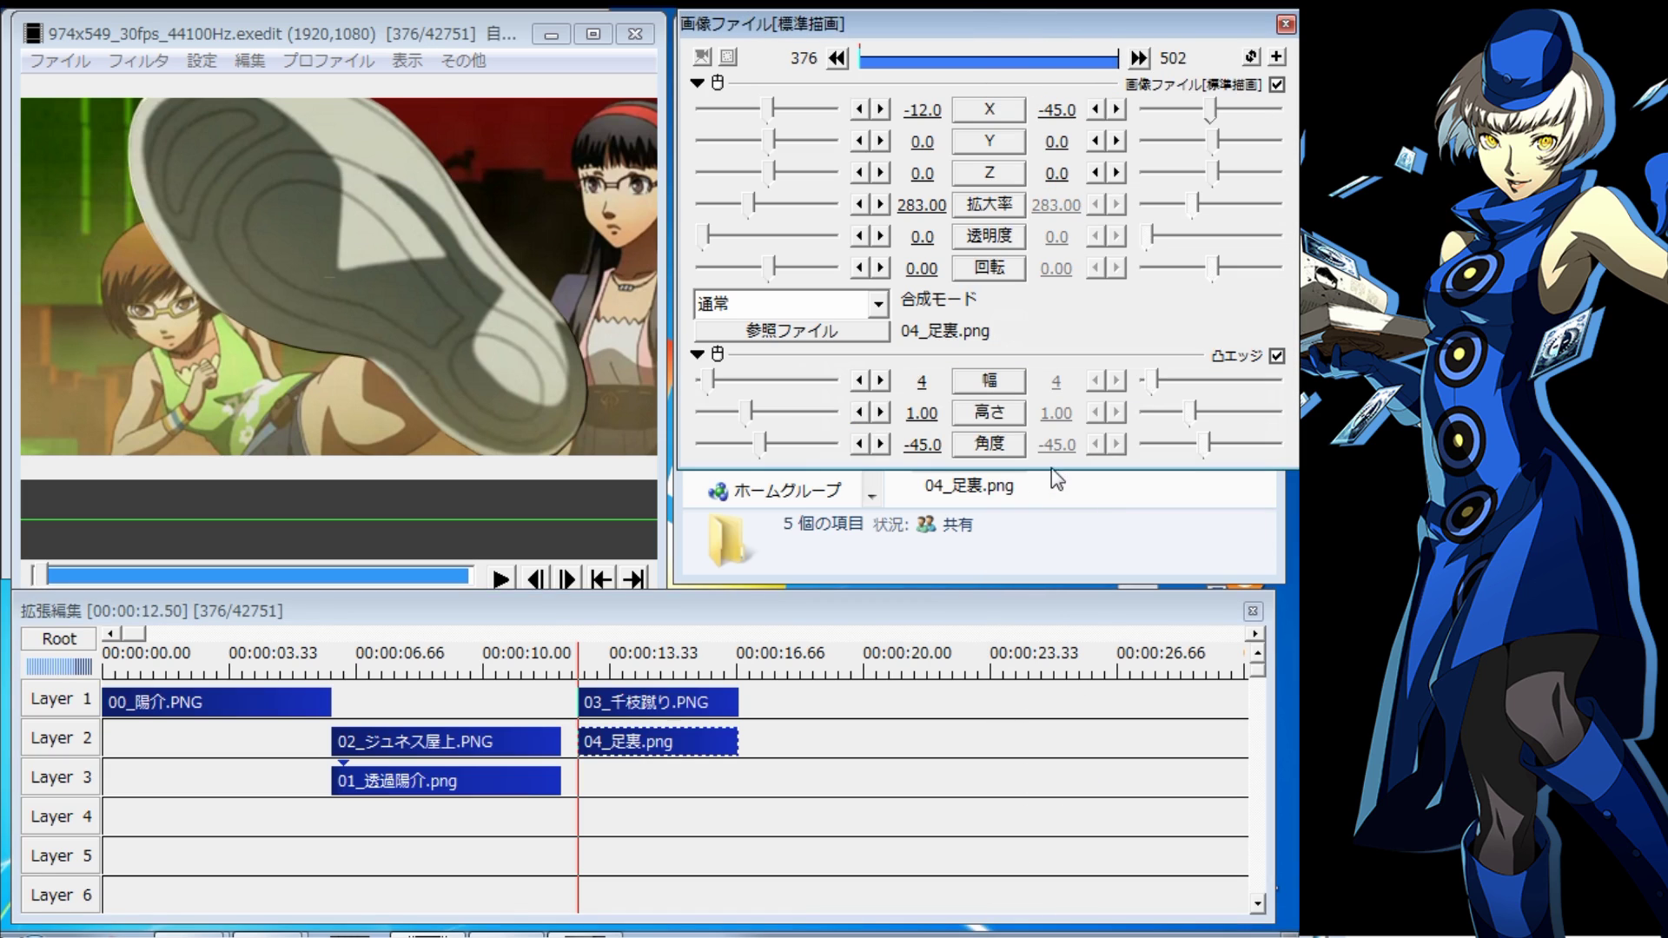
mouse_move(709, 382)
mouse_down()
mouse_move(804, 417)
mouse_move(764, 450)
mouse_up()
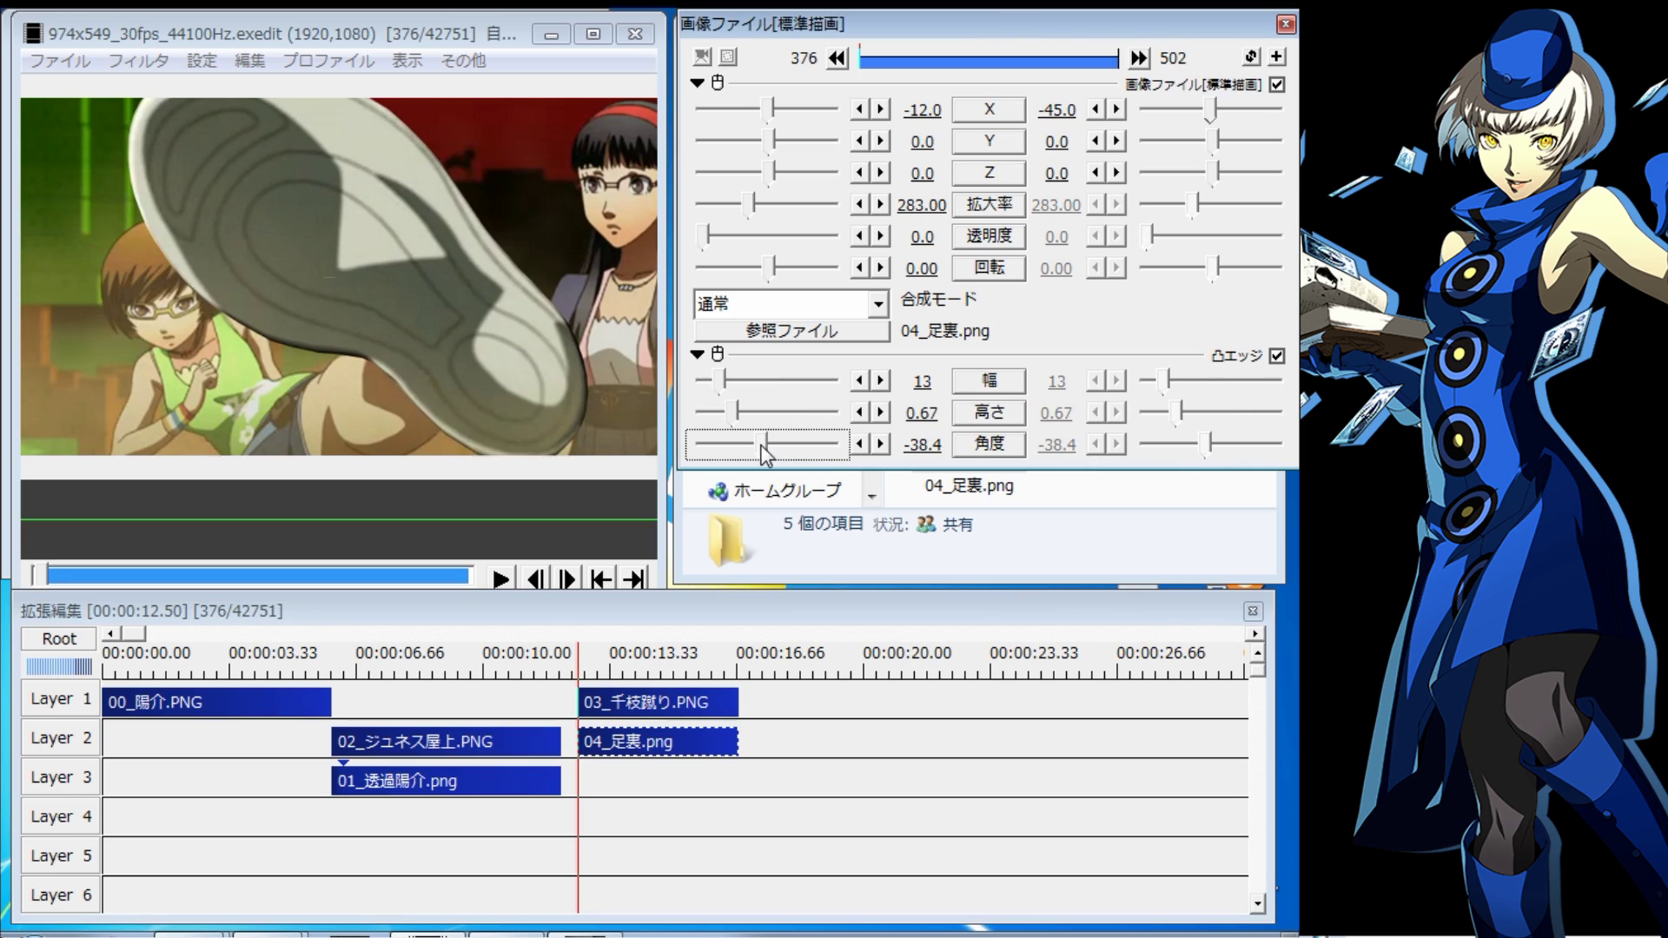
click(500, 579)
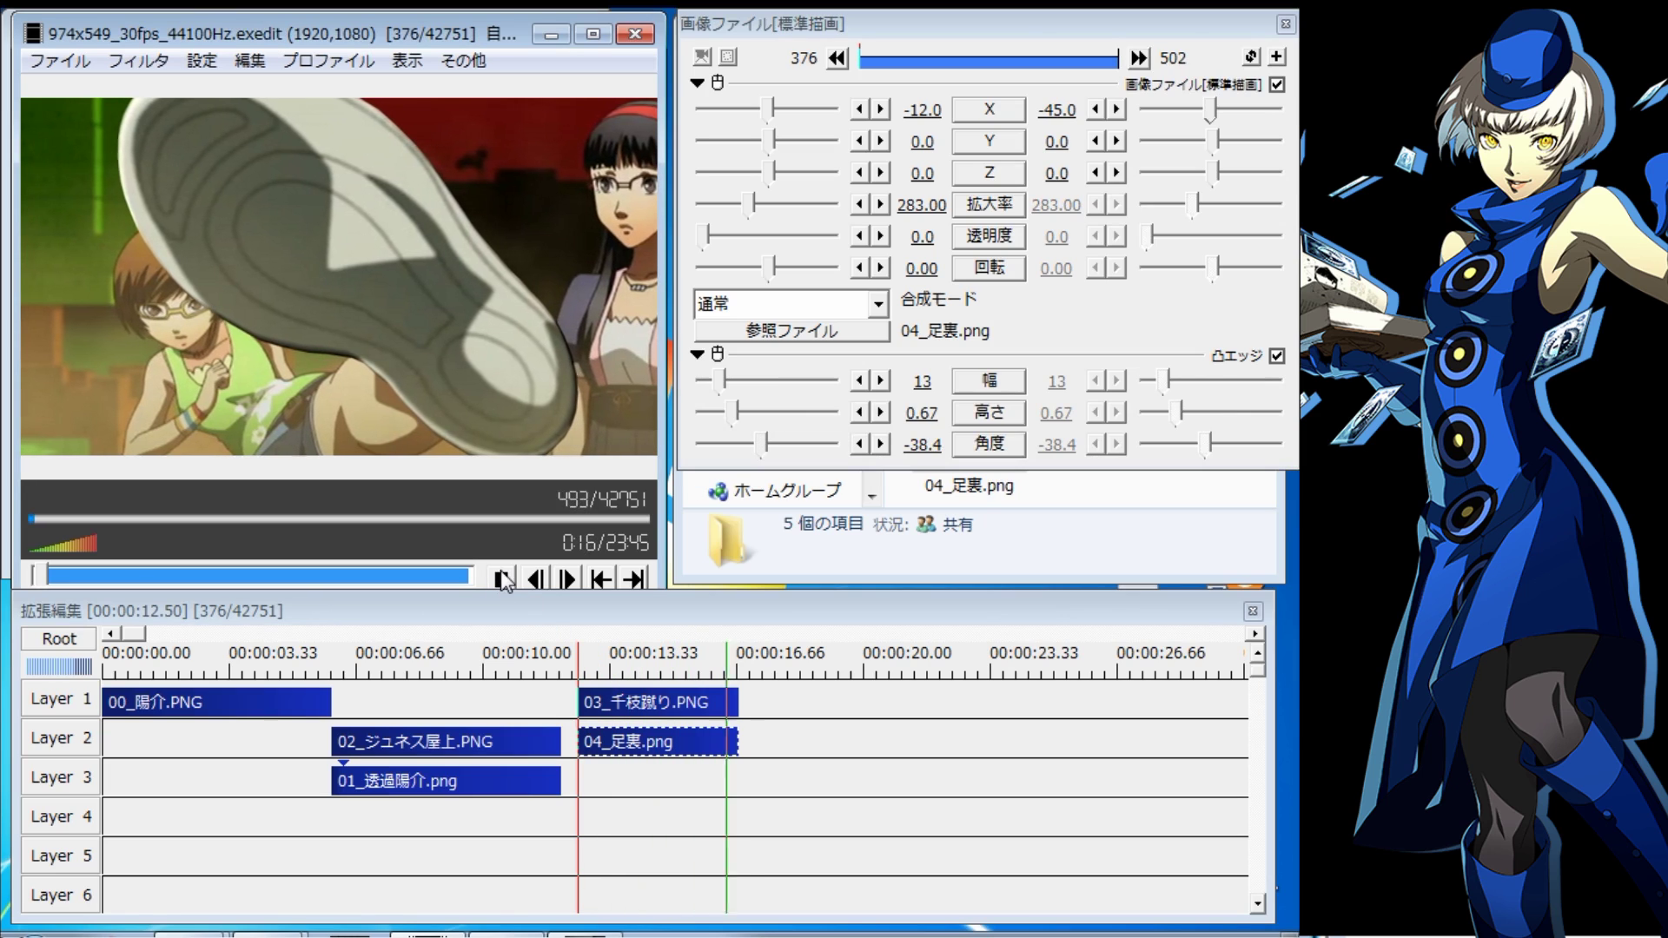
click(582, 660)
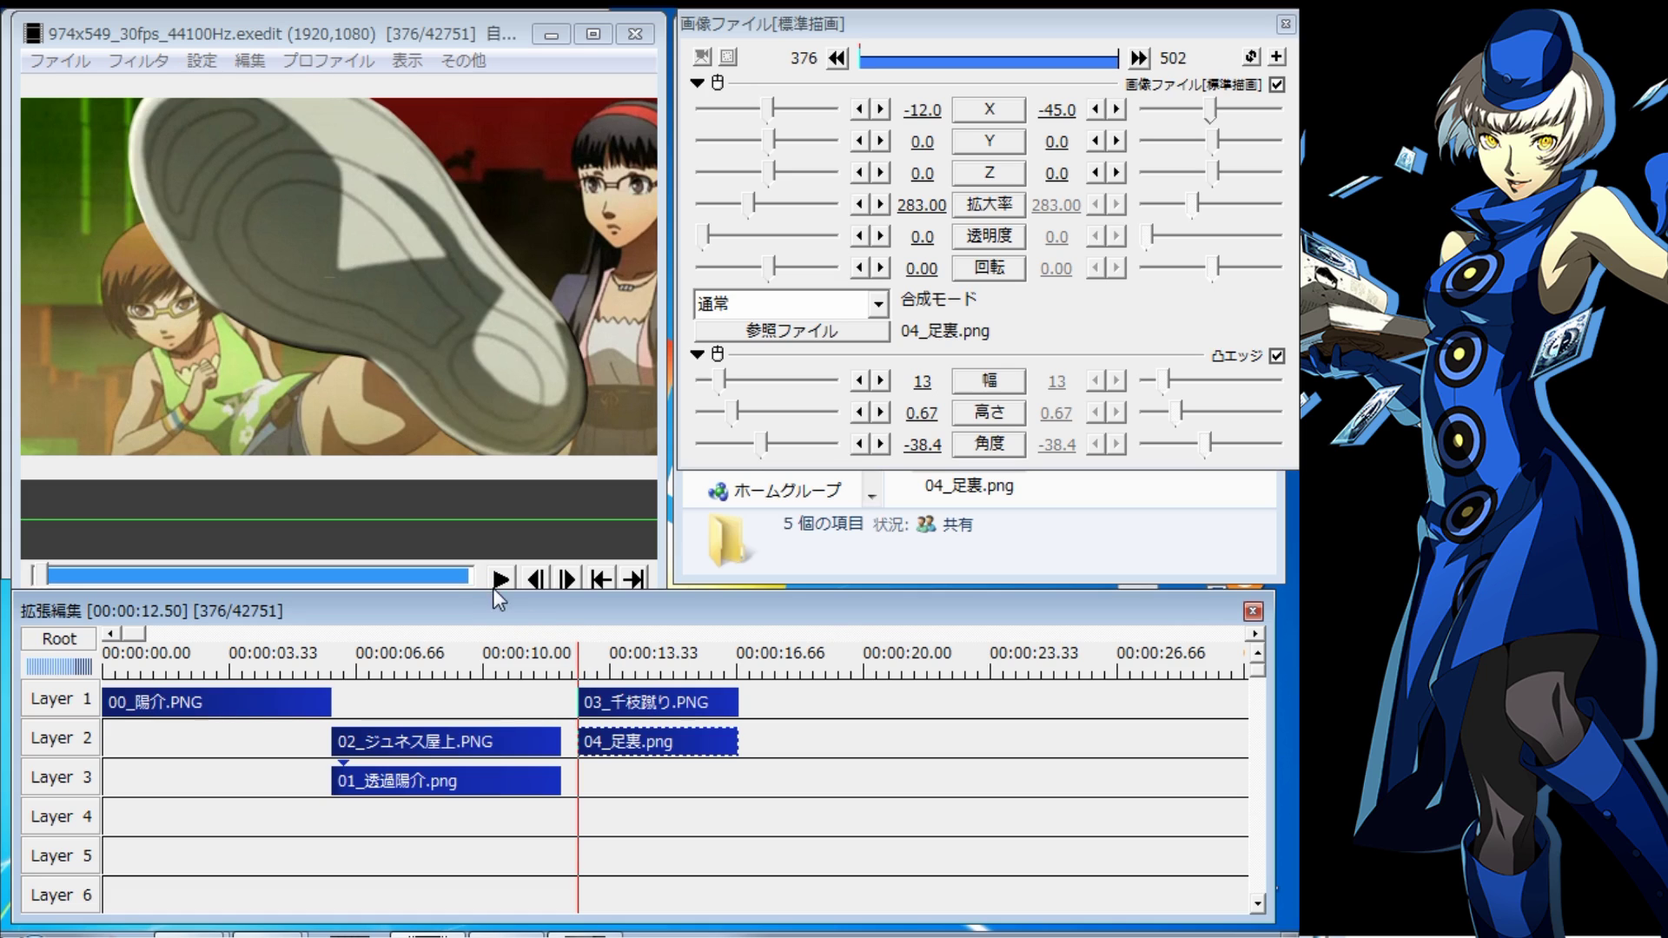
click(496, 589)
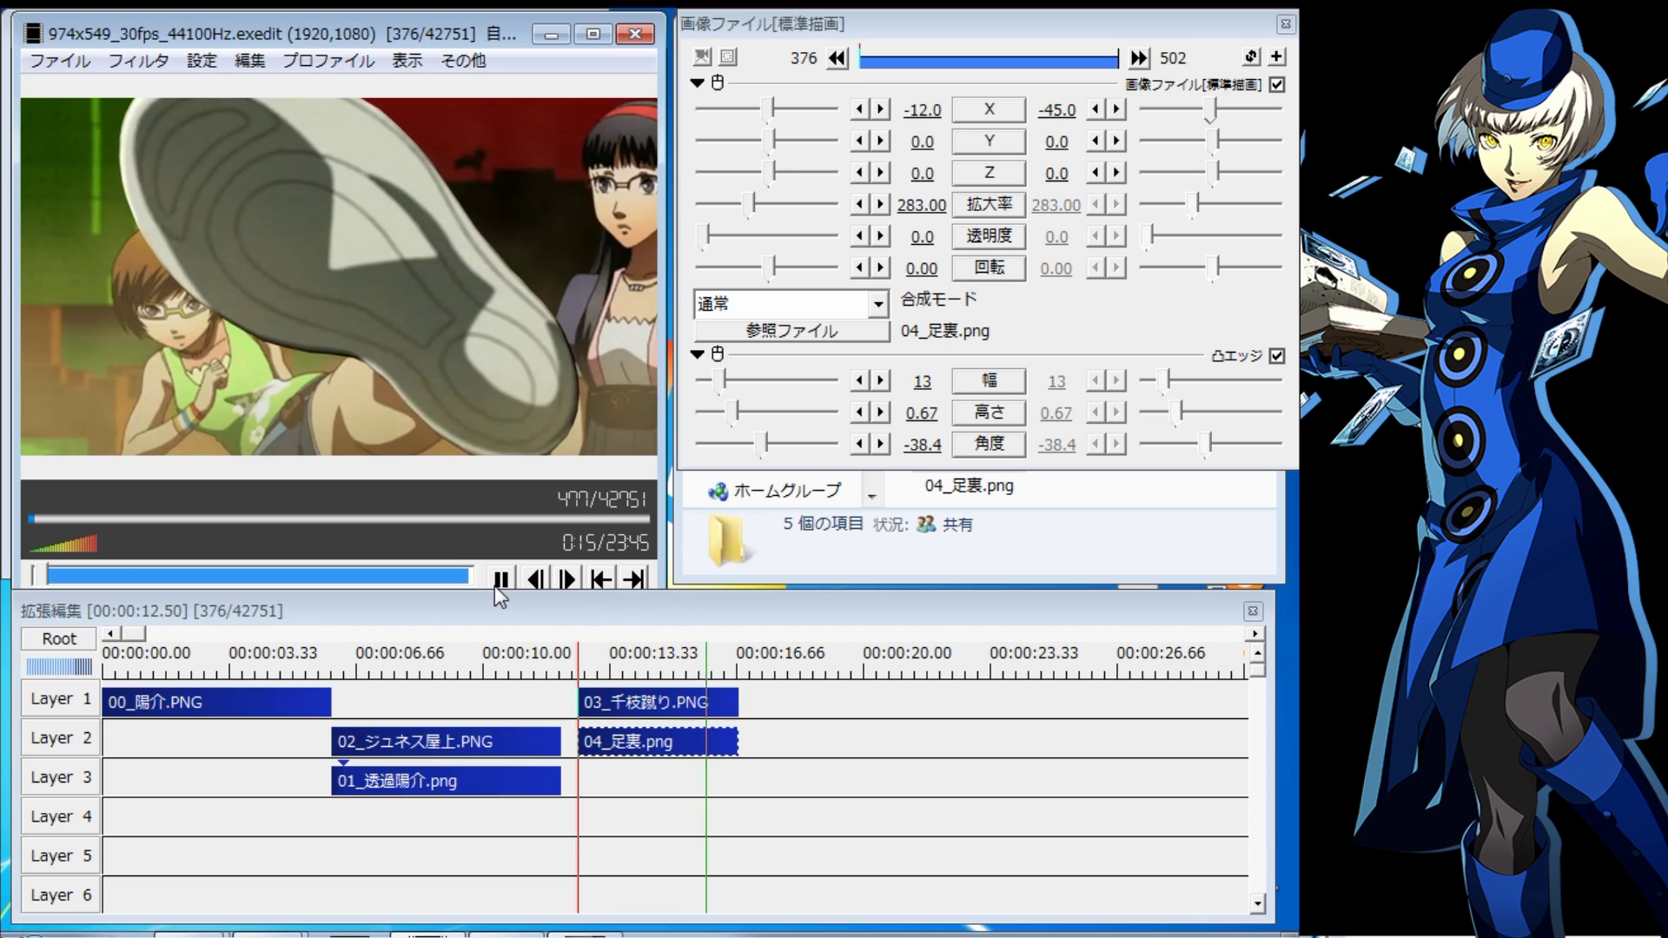
click(581, 673)
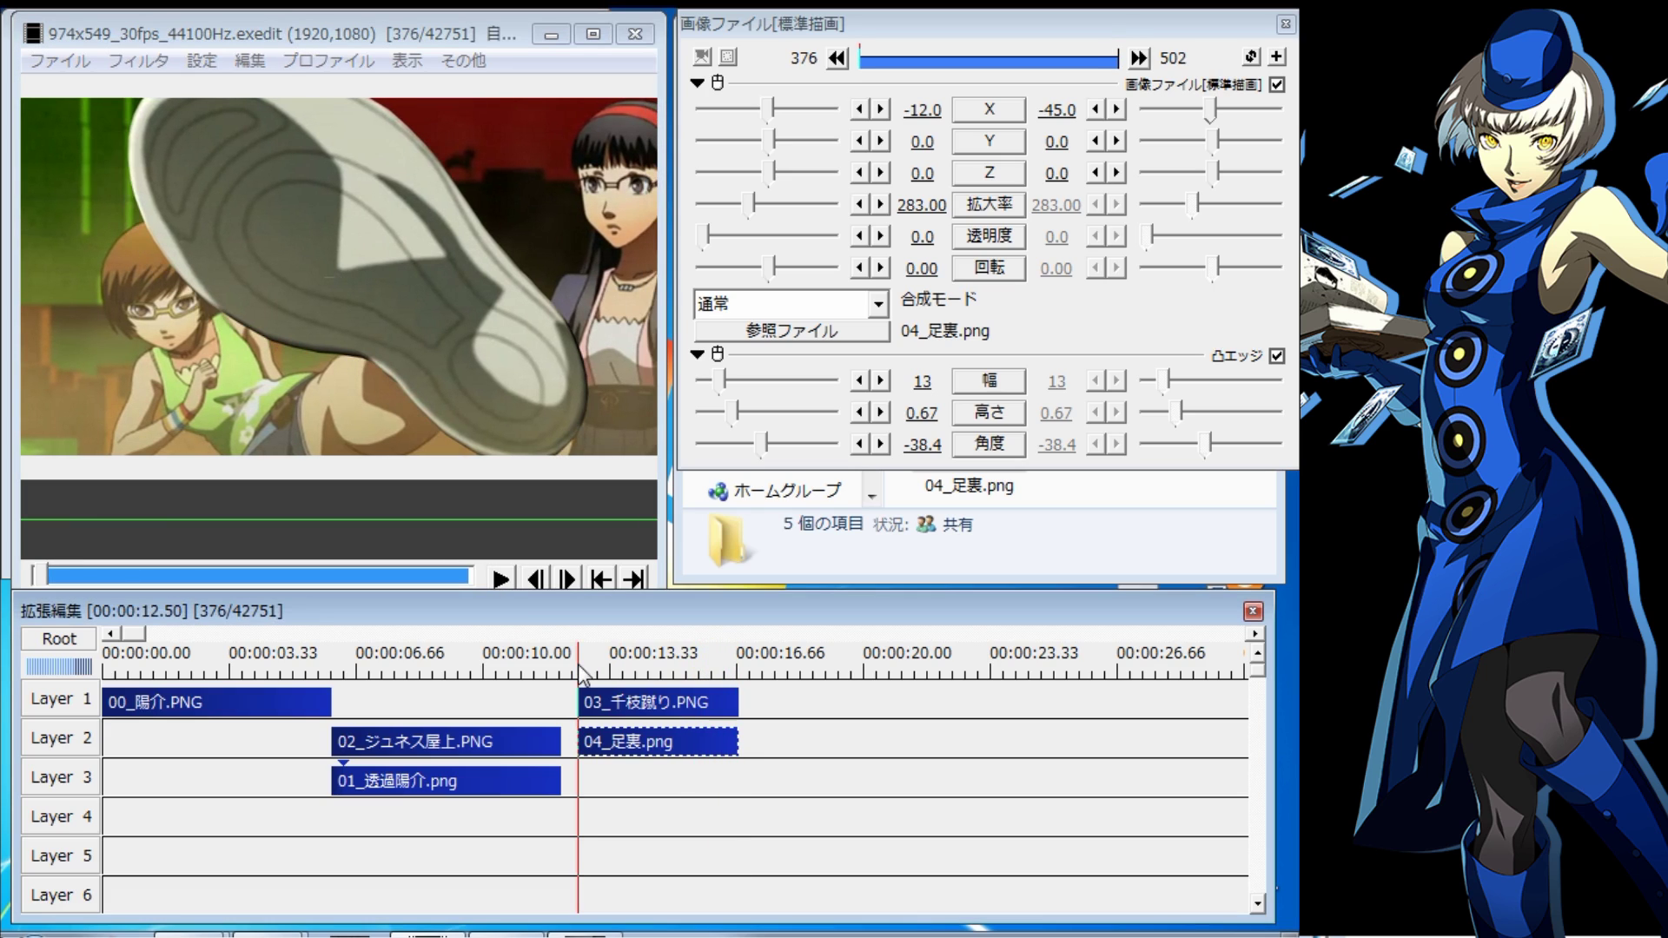
click(495, 590)
click(497, 587)
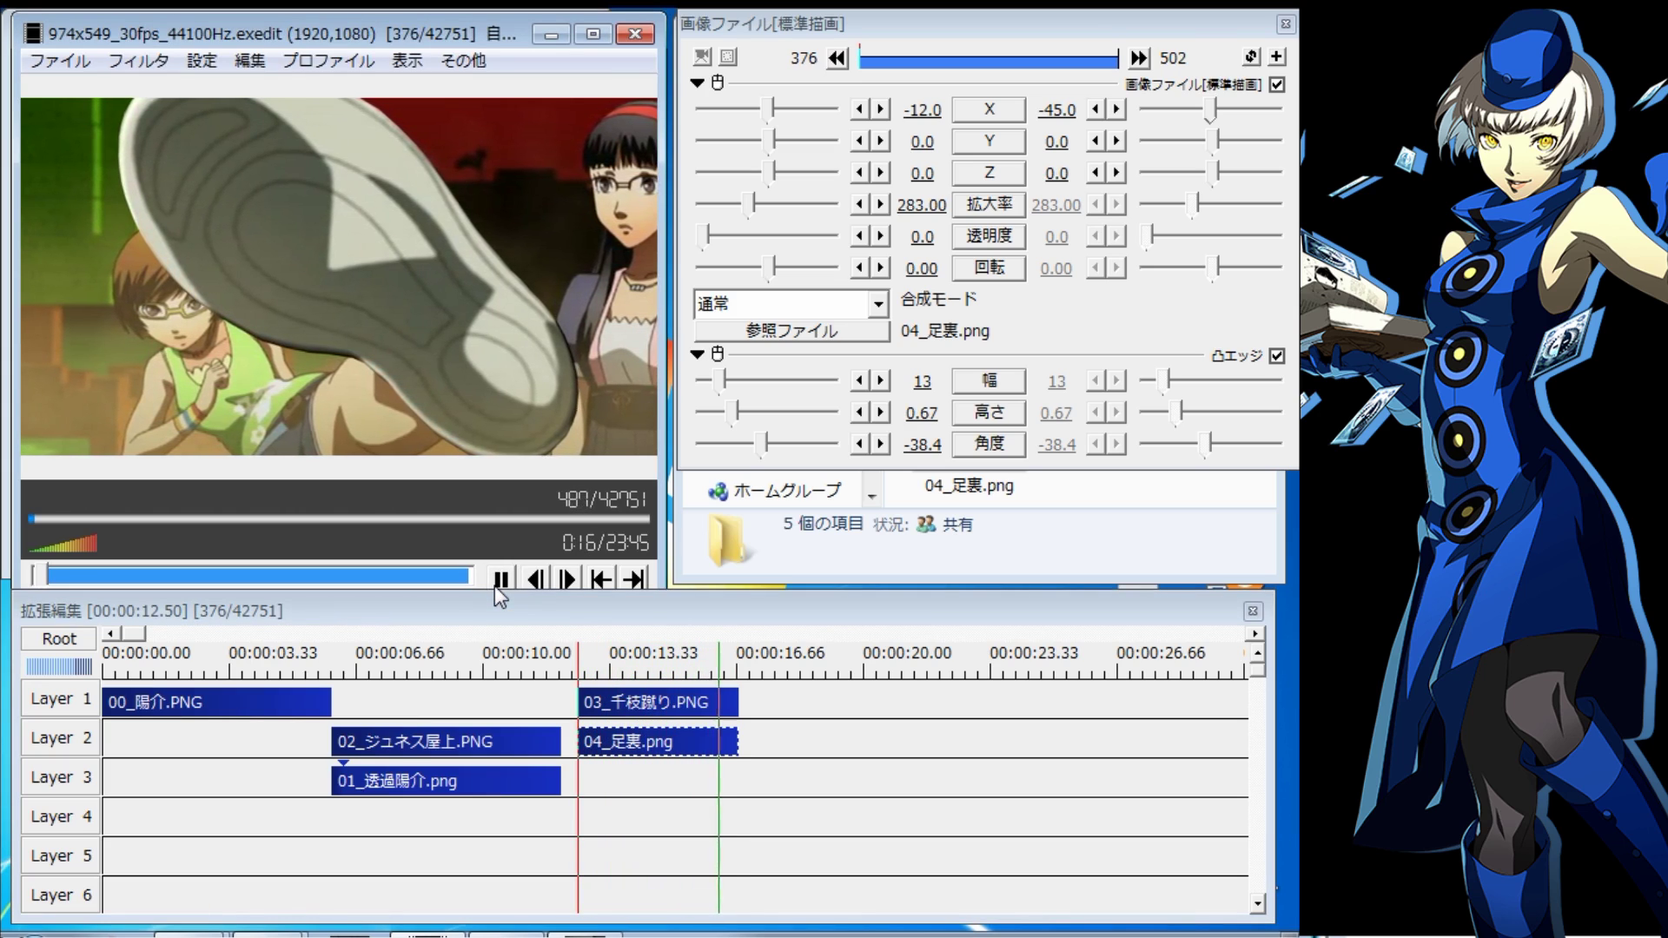
click(498, 580)
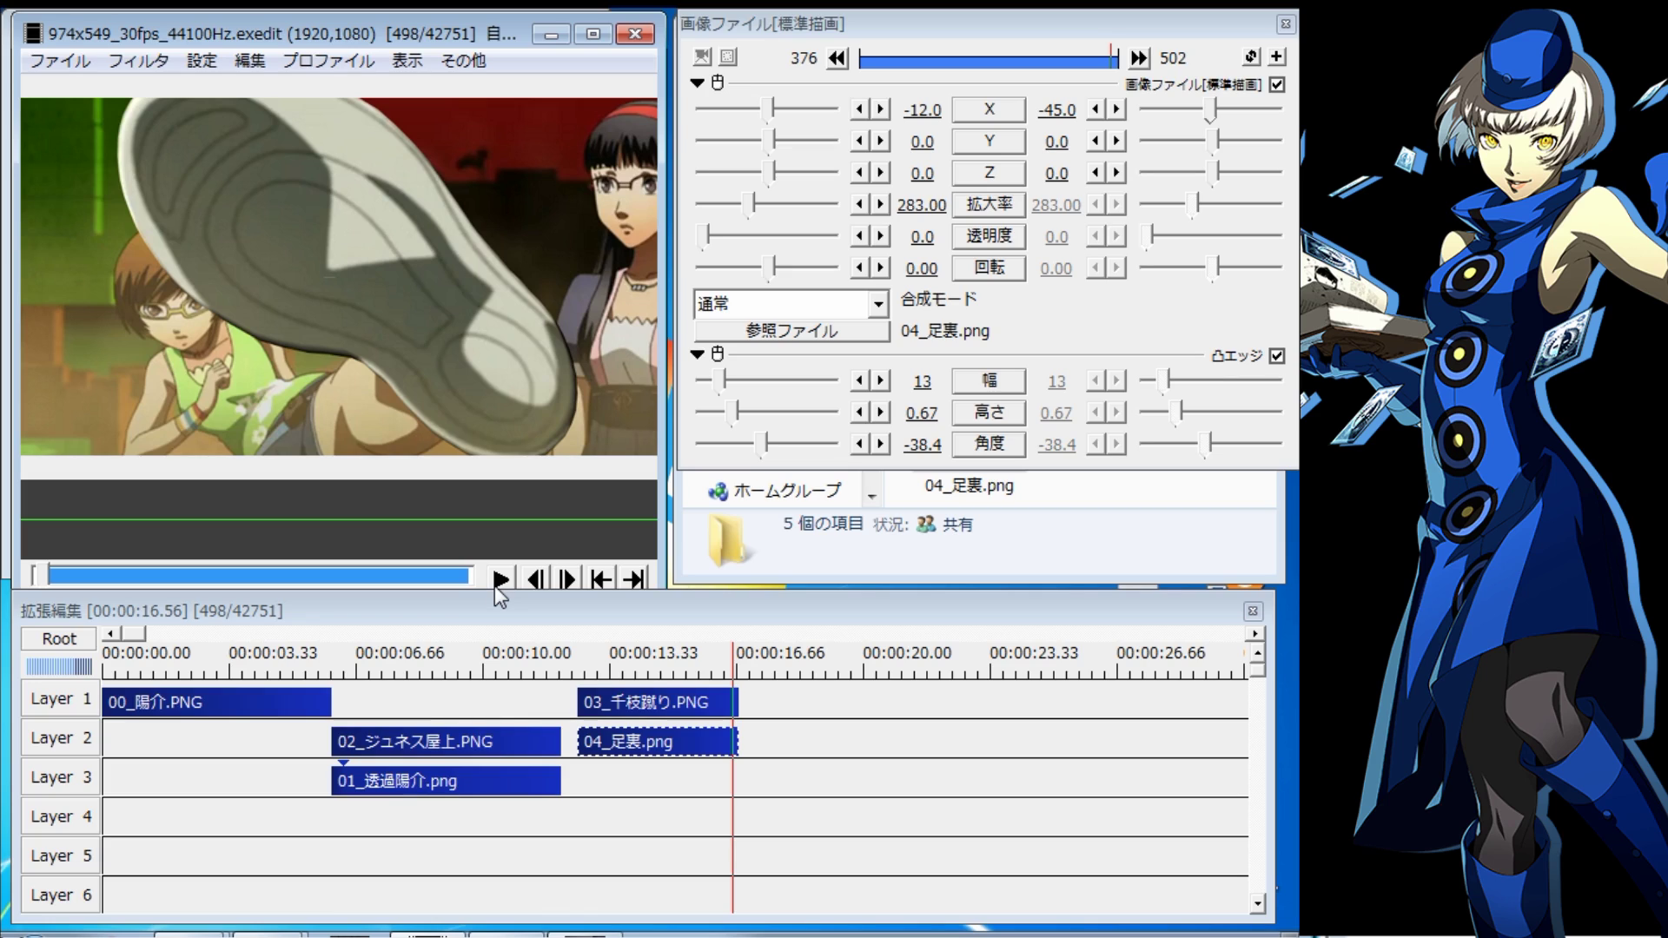